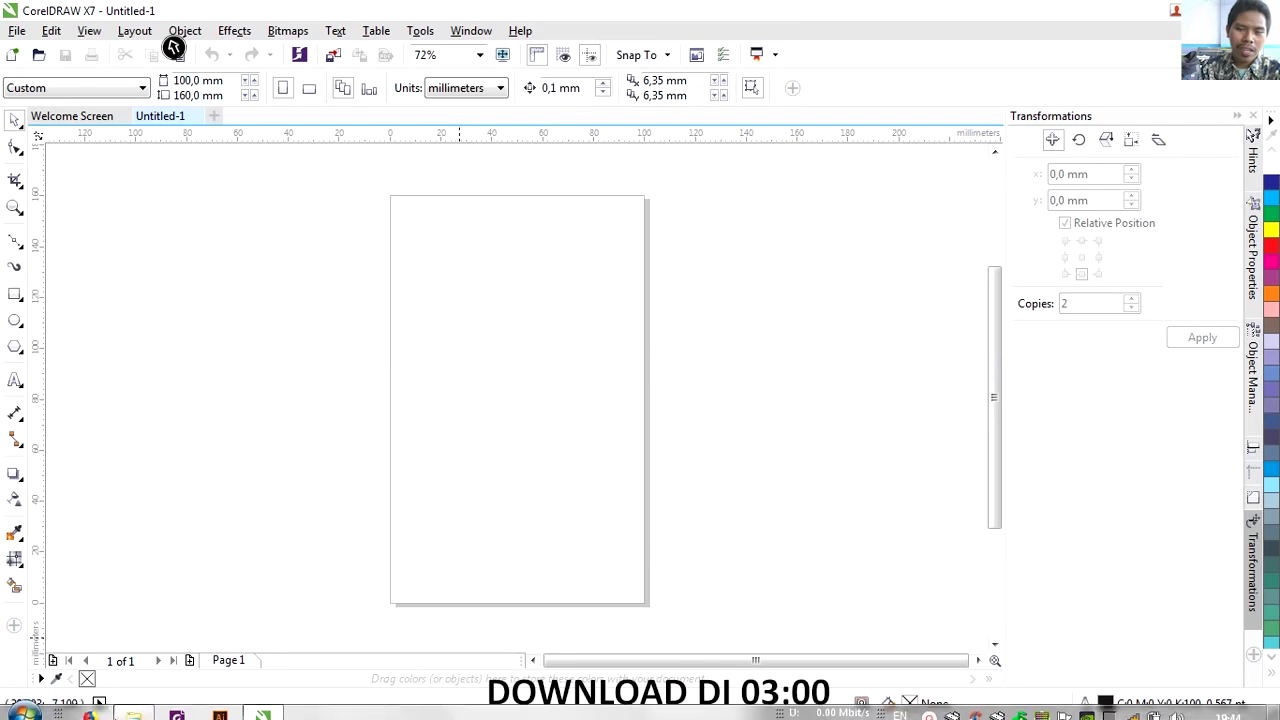
Import Mockup Kemasan_Ok.png and Berrie 03.png from the Kemasan 1 folder into the page
left_click(129, 702)
left_click(404, 150)
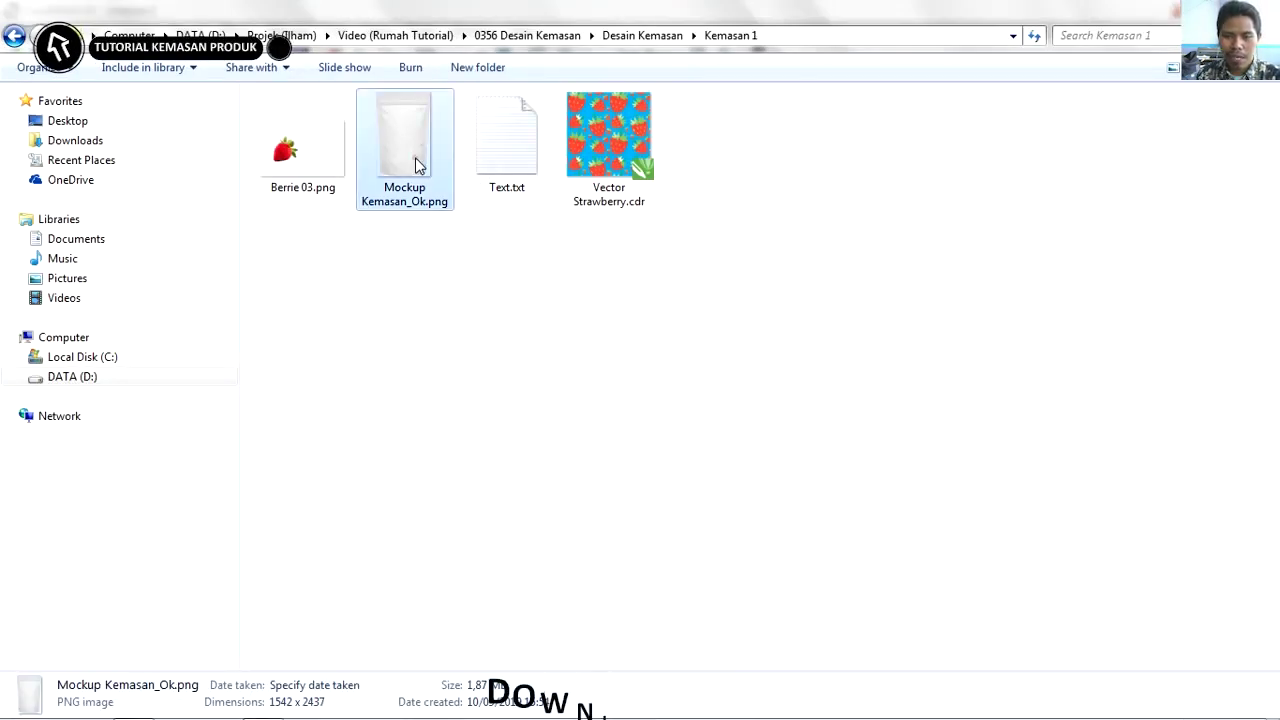
left_click(337, 163, "ctrl")
left_click_drag(337, 163, 486, 362)
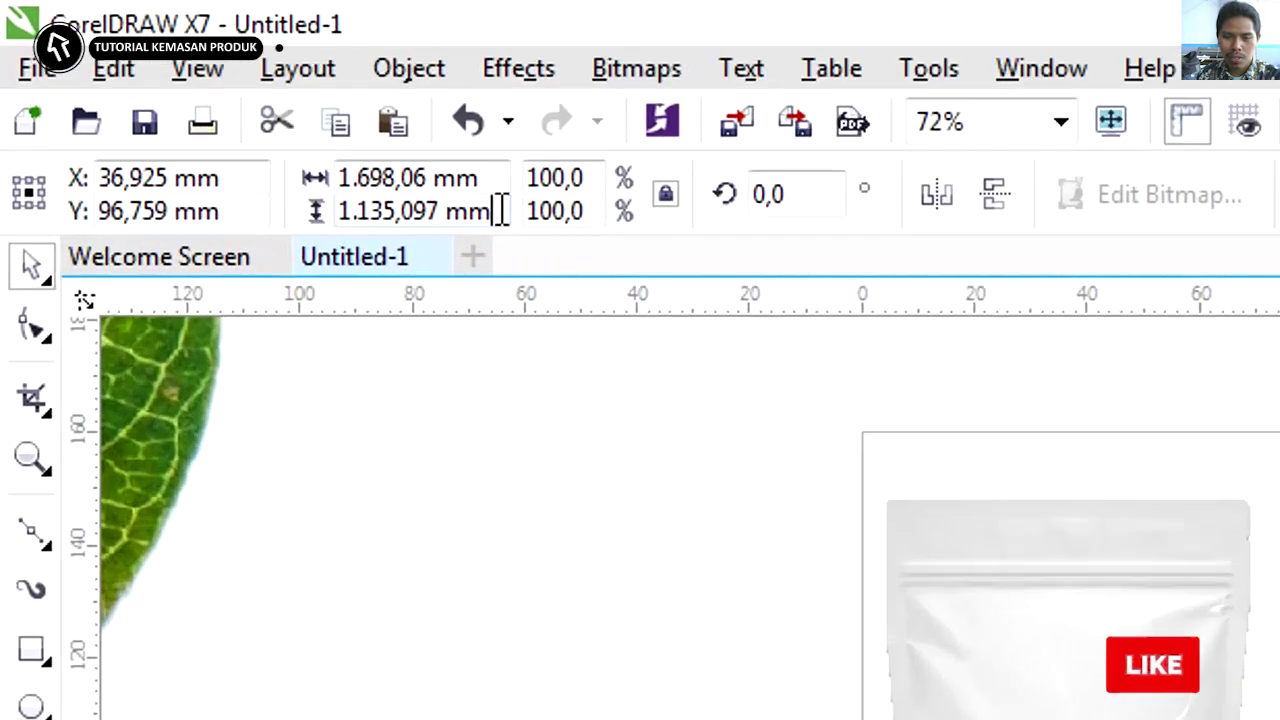
Resize the strawberry photo to 100 mm tall and move it below the page
left_click(160, 95)
type("1")
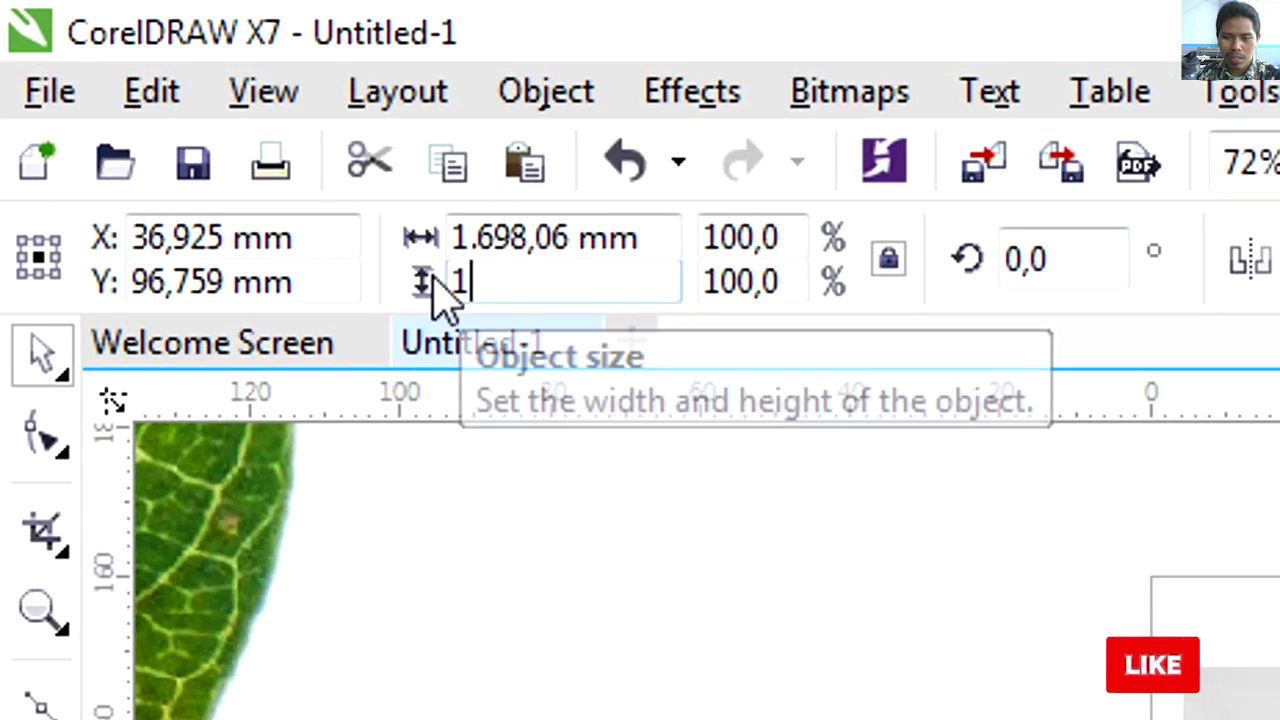
type("00")
key("Return")
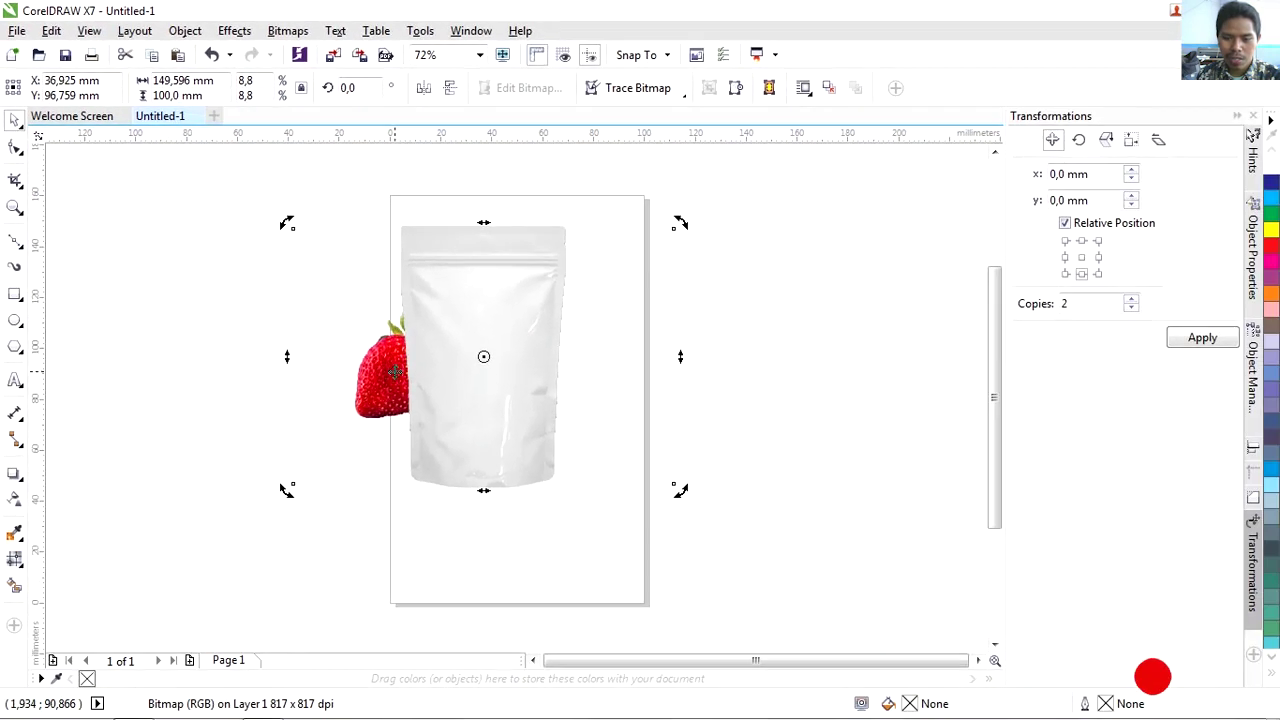
left_click_drag(395, 372, 520, 640)
scroll(540, 484, "down", 2)
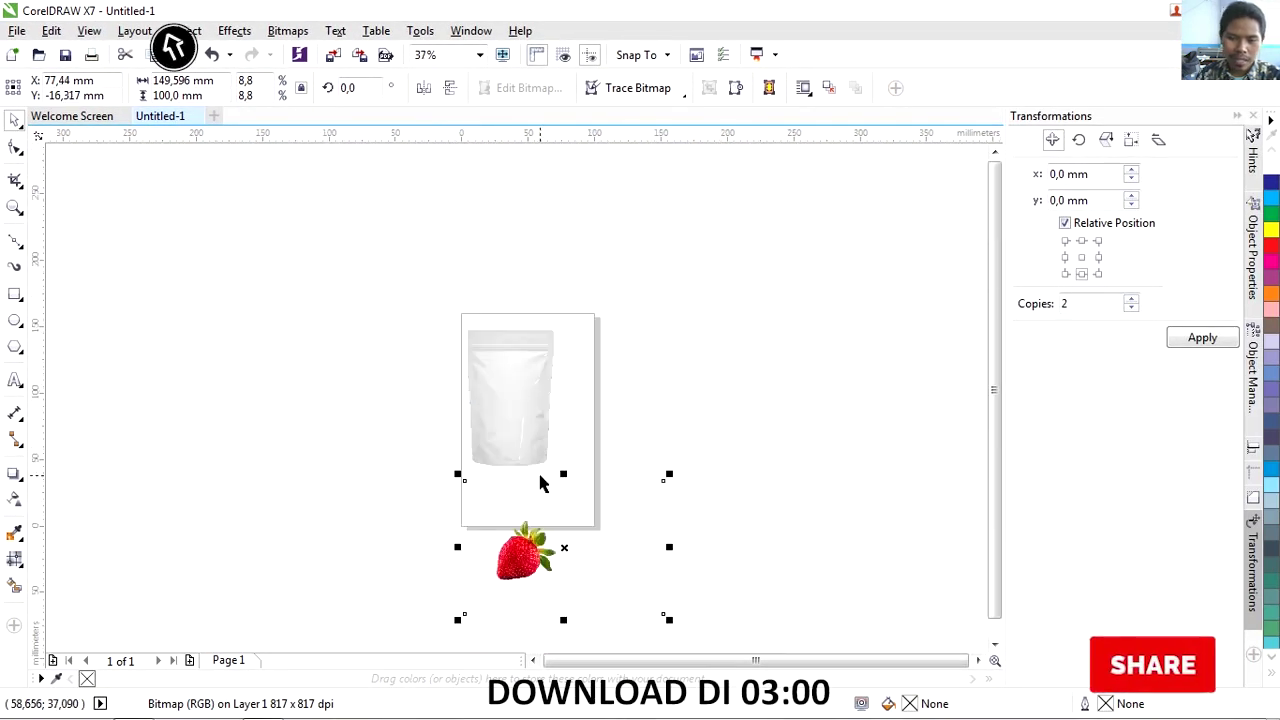
left_click_drag(529, 563, 531, 611)
Make the pouch 150 mm tall and centre it on the page
left_click(513, 463)
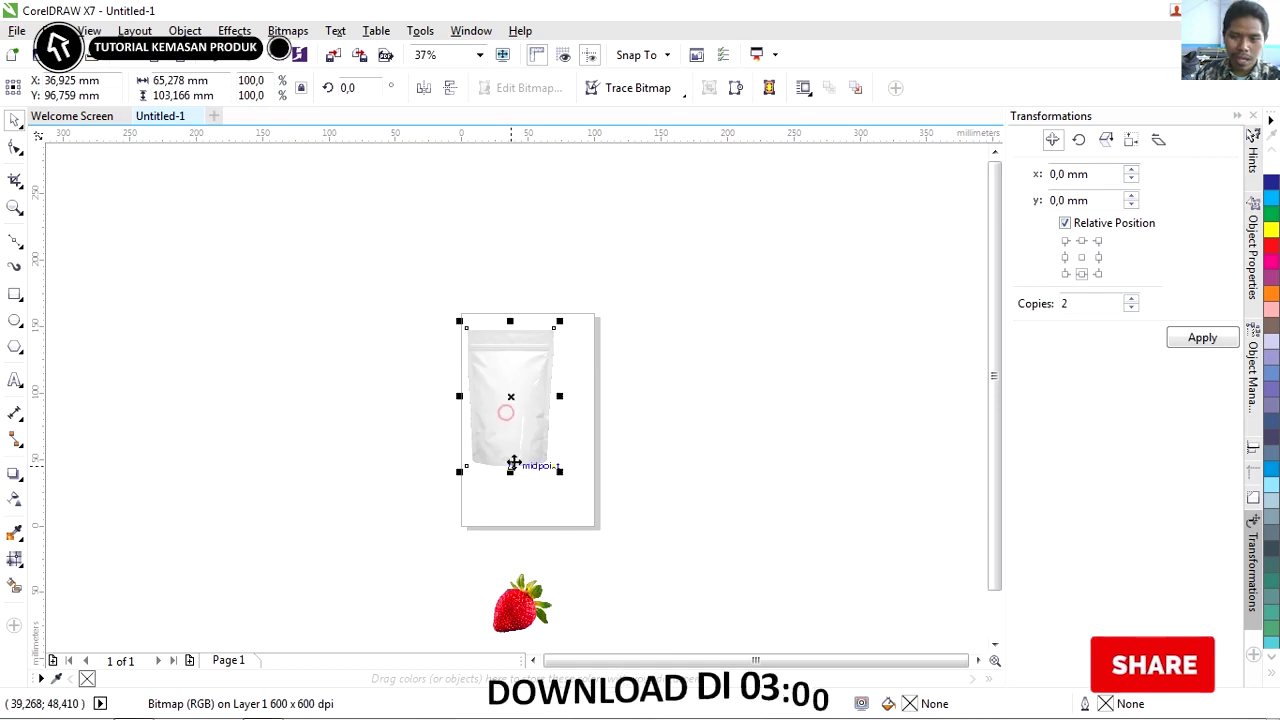
scroll(513, 463, "up", 2)
type("150")
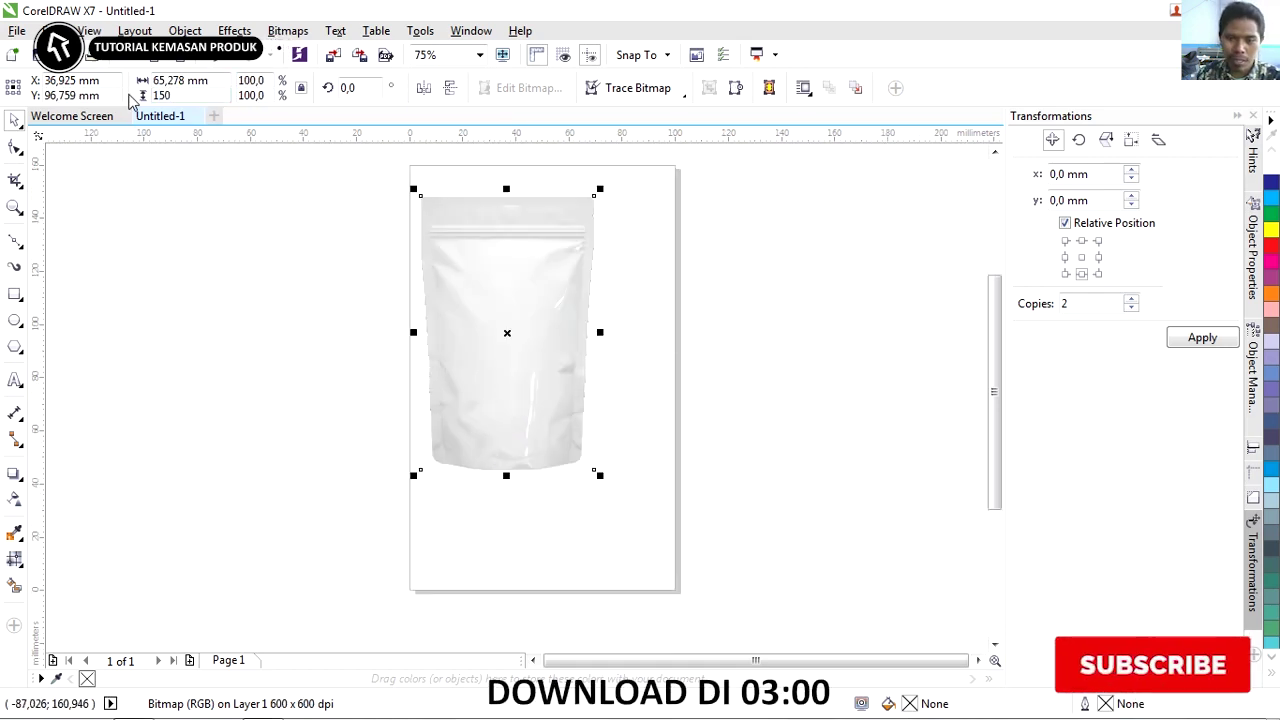
key("Return")
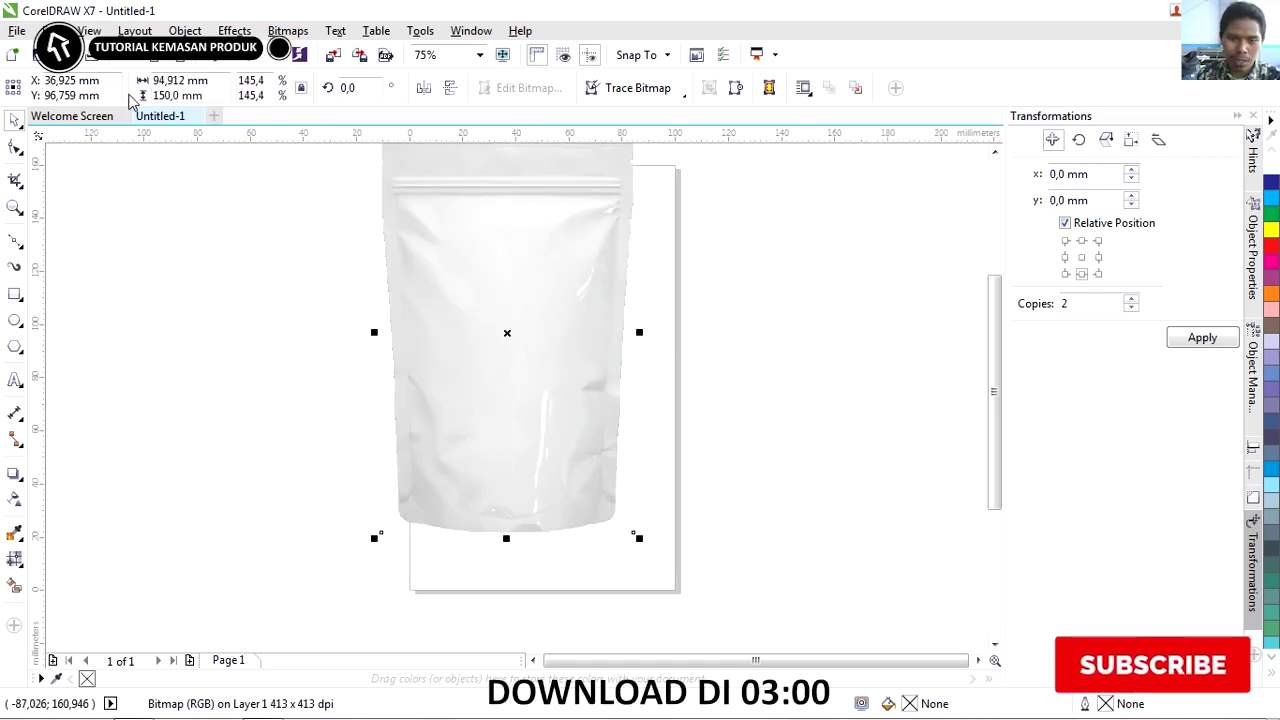
key("p")
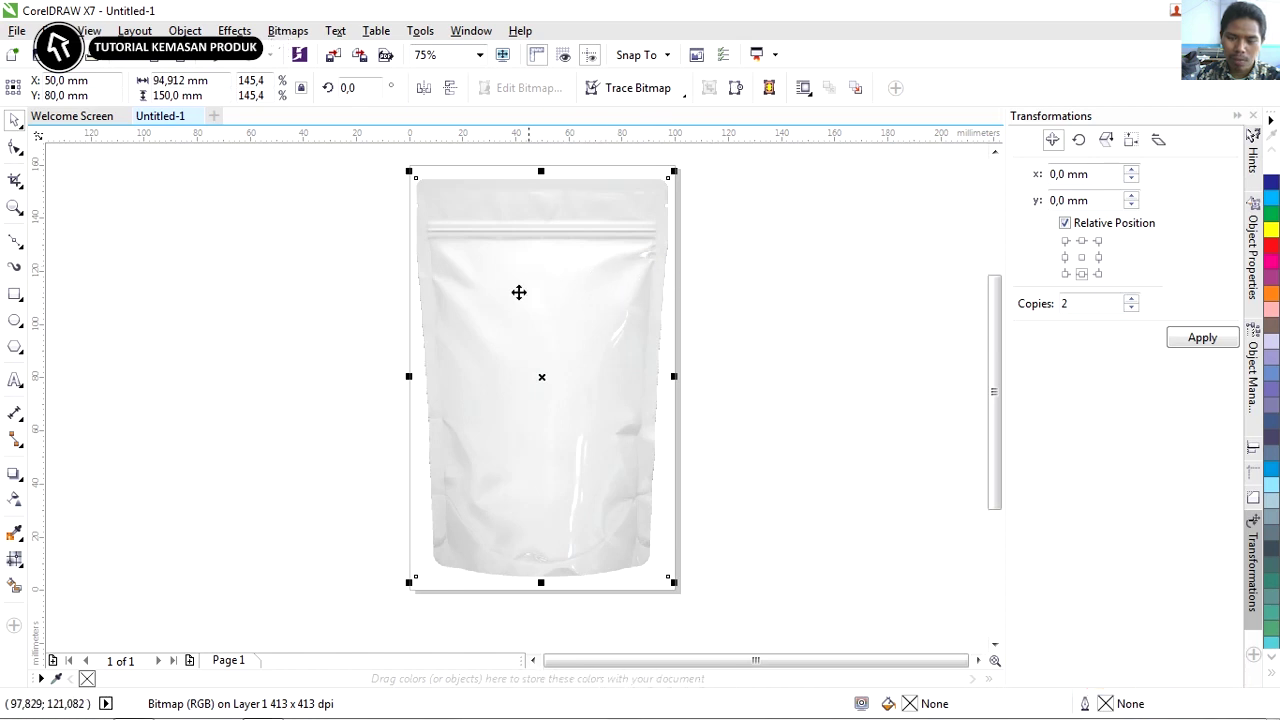
left_click_drag(519, 292, 876, 338)
Drop a copy of the pouch beside the page and give it Multiply transparency
right_click(876, 338)
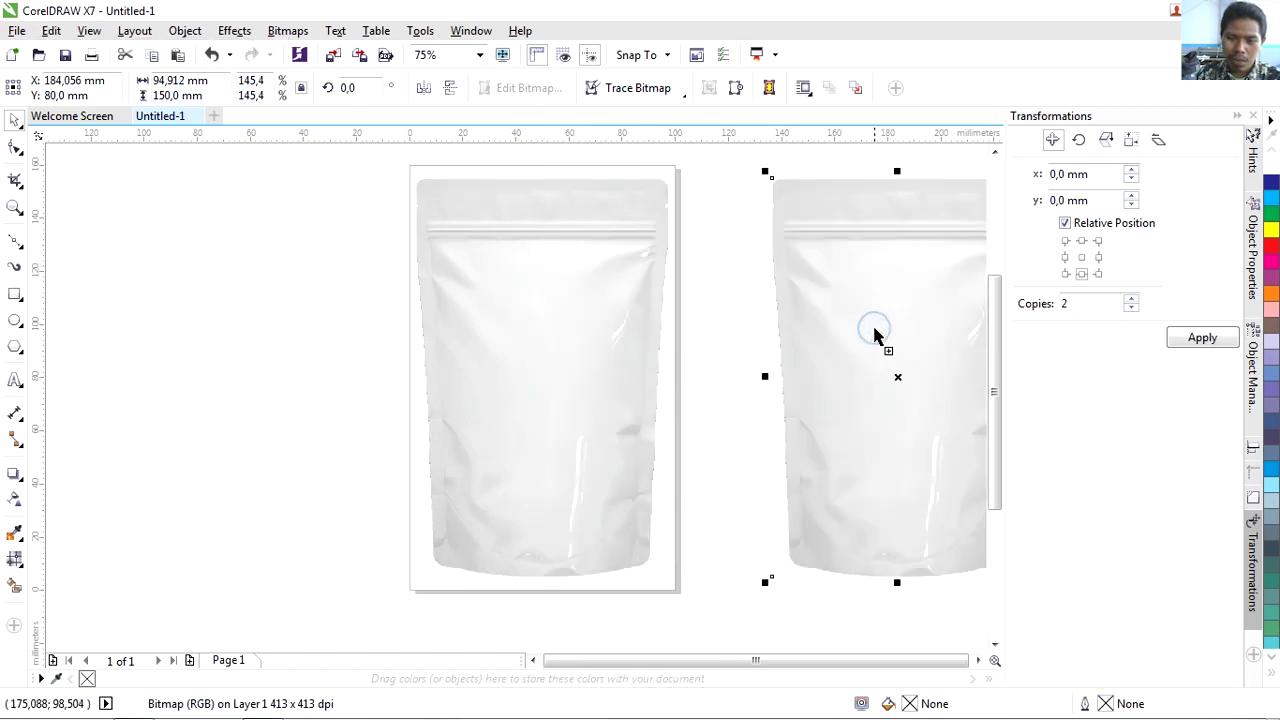
scroll(623, 337, "down", 1)
scroll(614, 337, "up", 1)
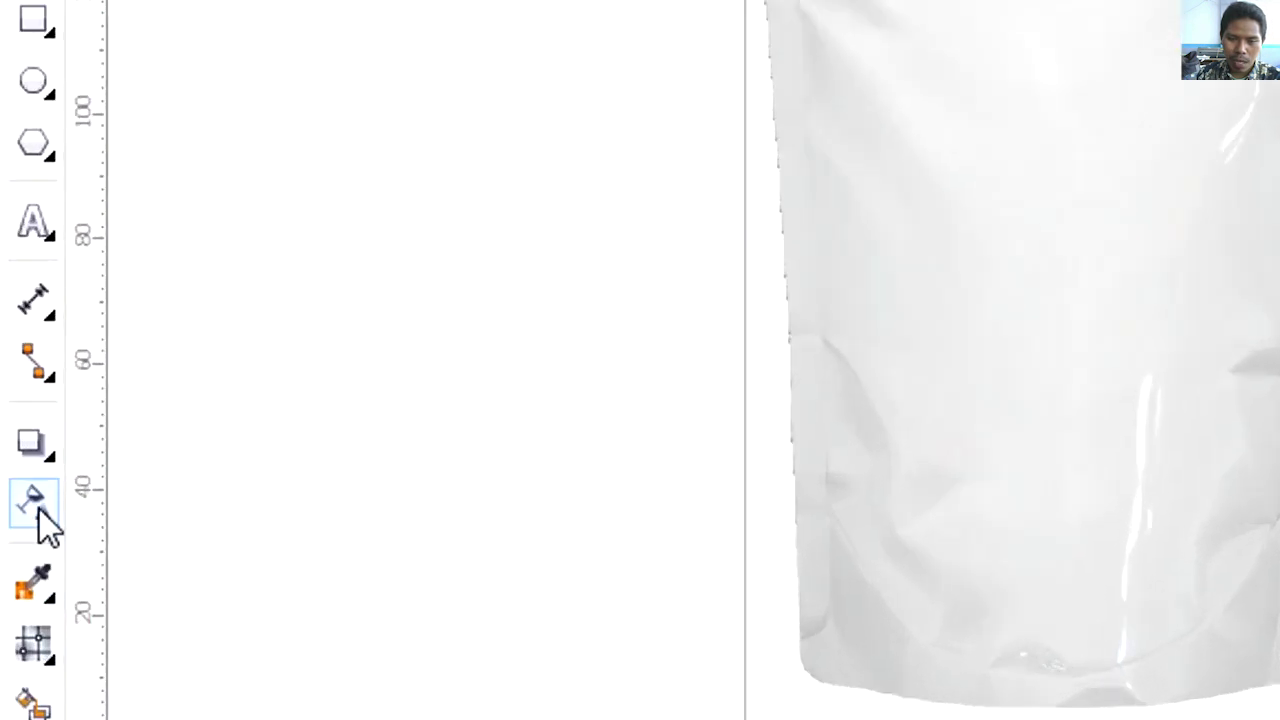
left_click(38, 515)
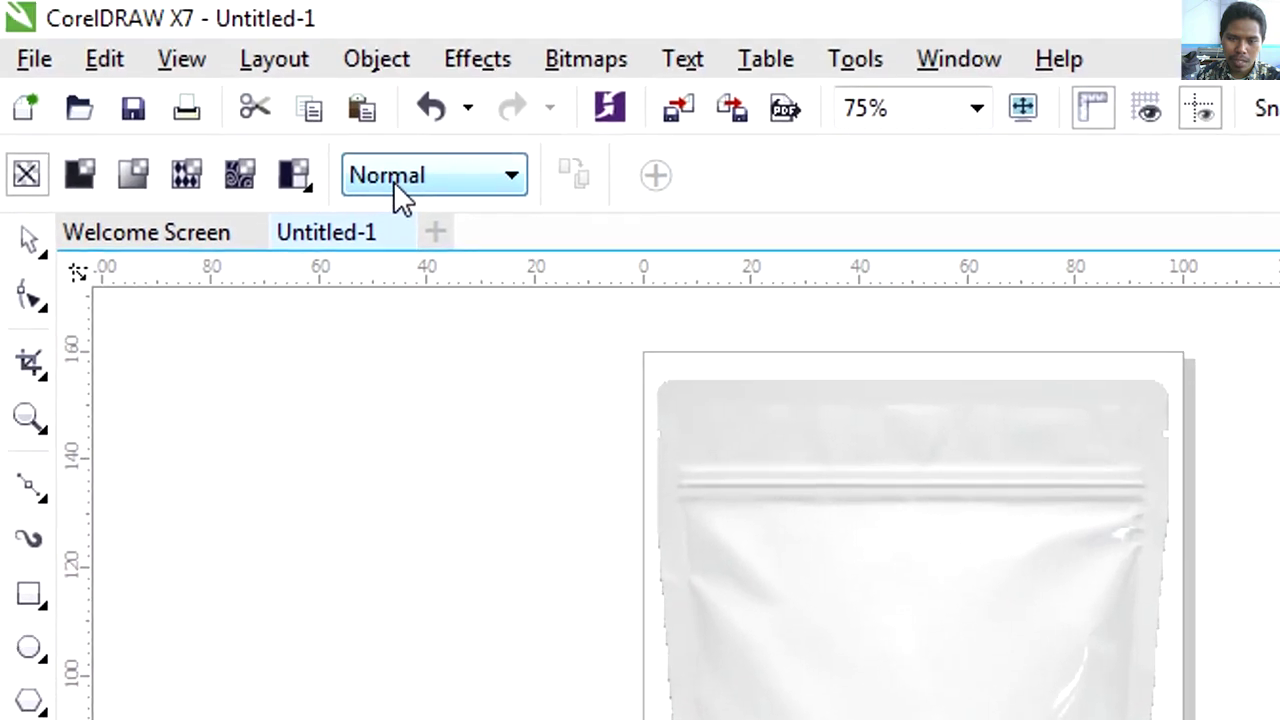
left_click(393, 182)
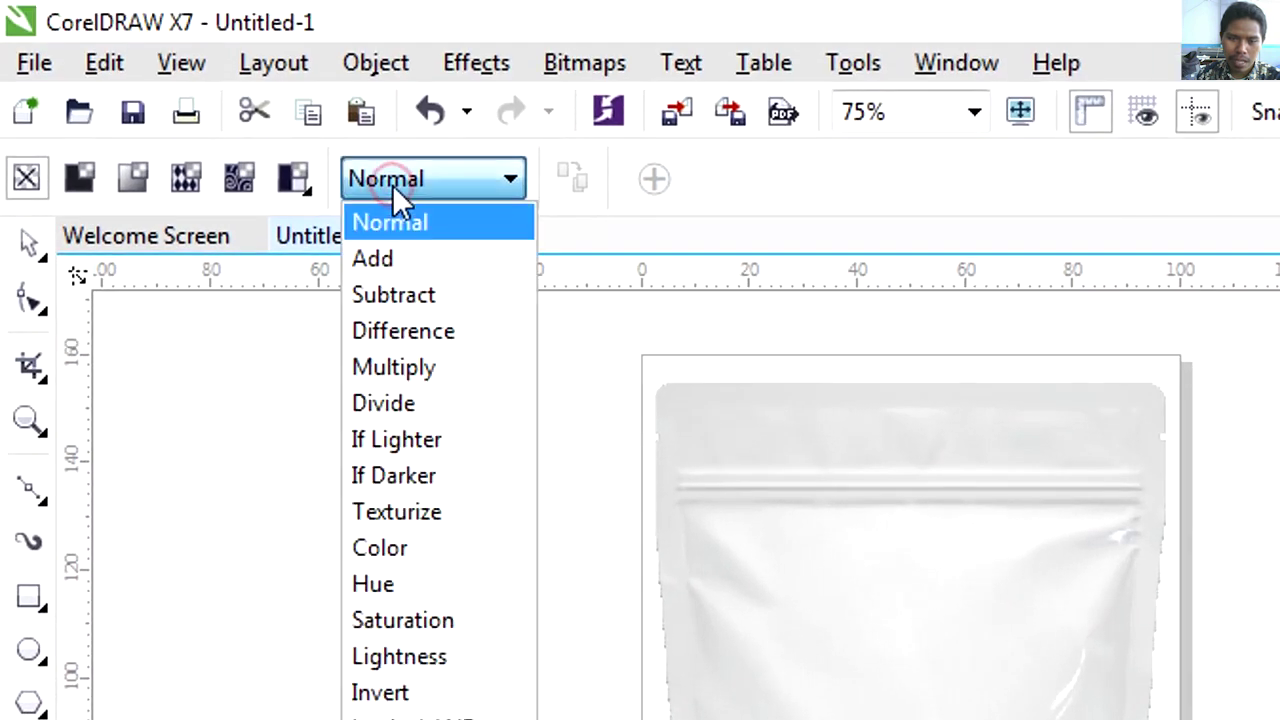
left_click(394, 367)
key("space")
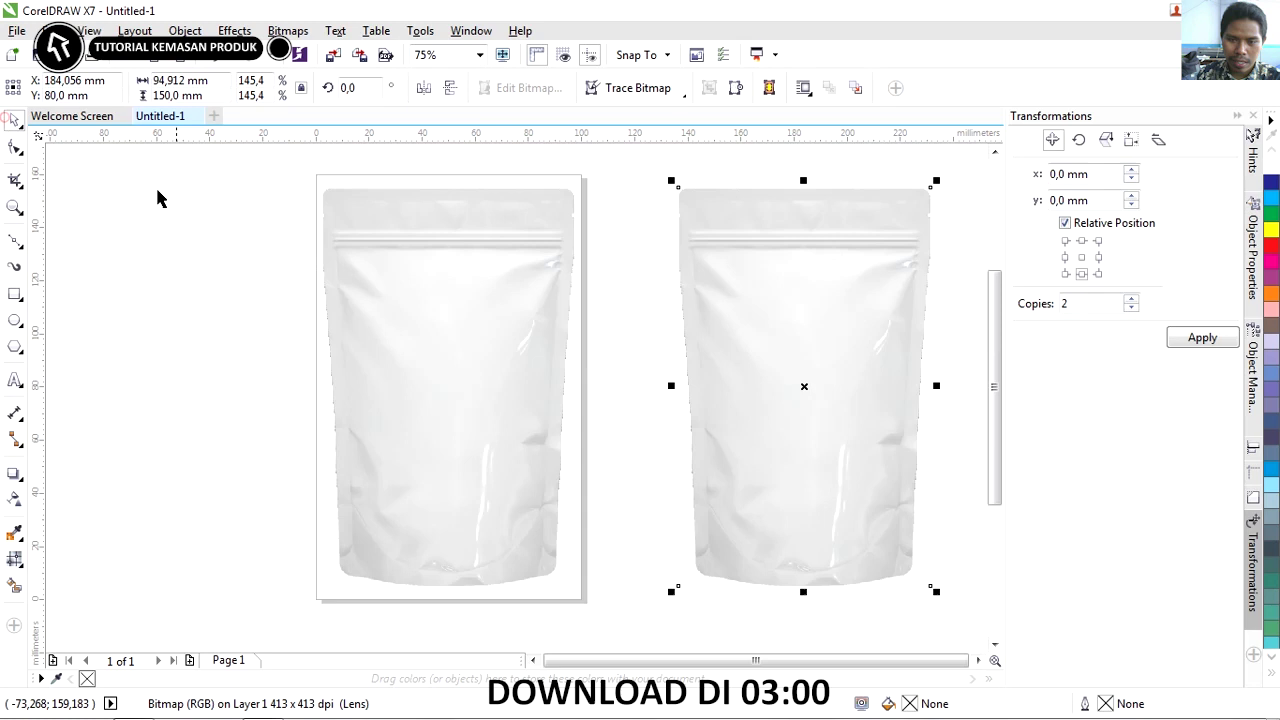
Quick Trace the pouch on the page, reducing the bitmap size first
left_click(383, 258)
left_click(675, 90)
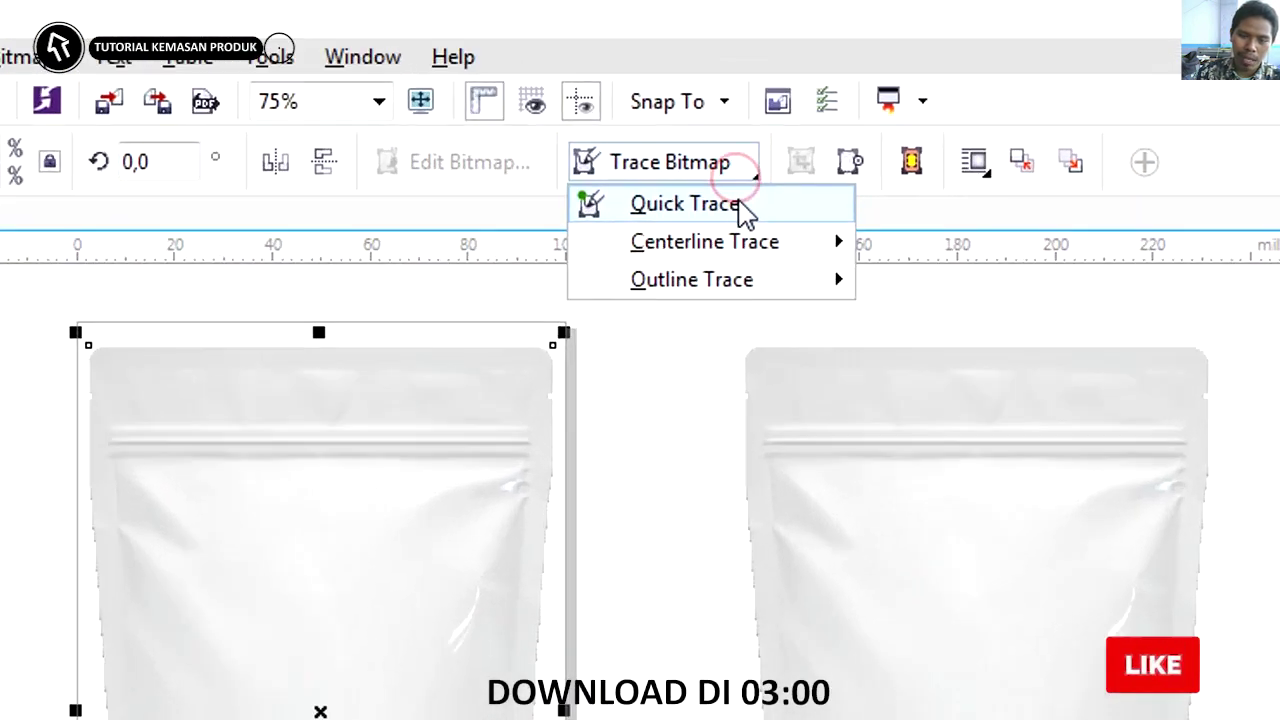
left_click(744, 208)
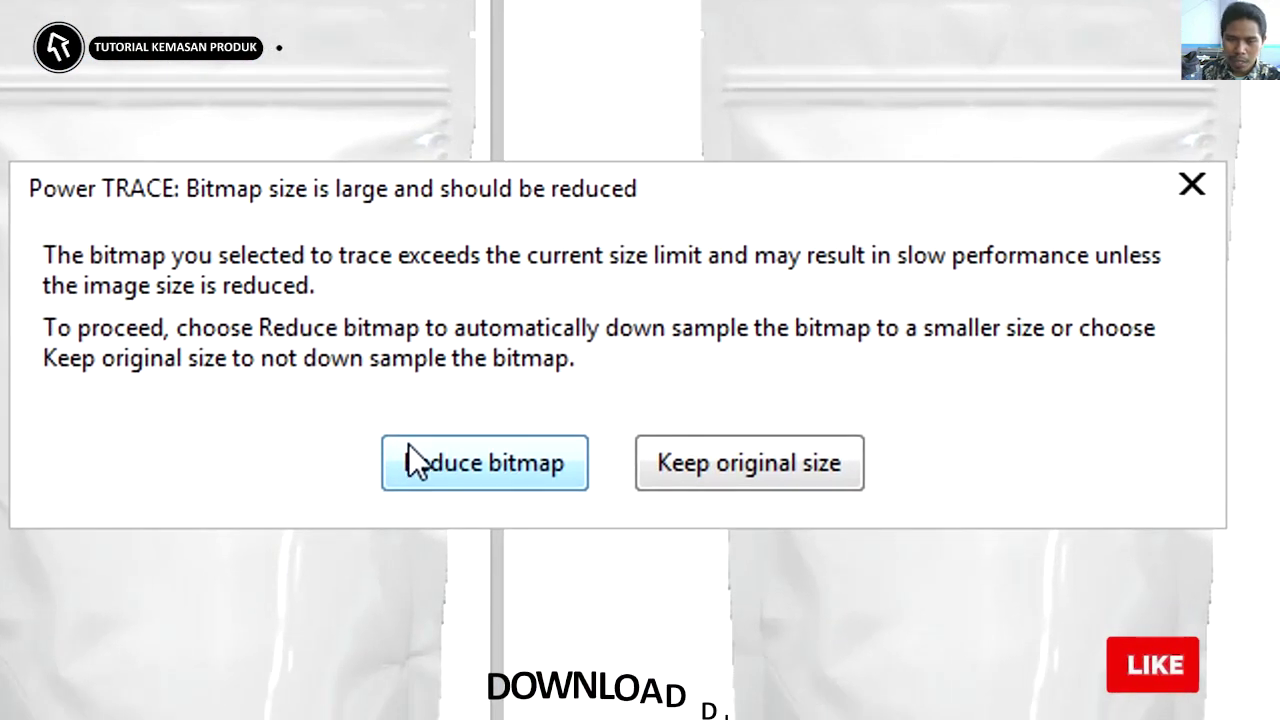
left_click(408, 443)
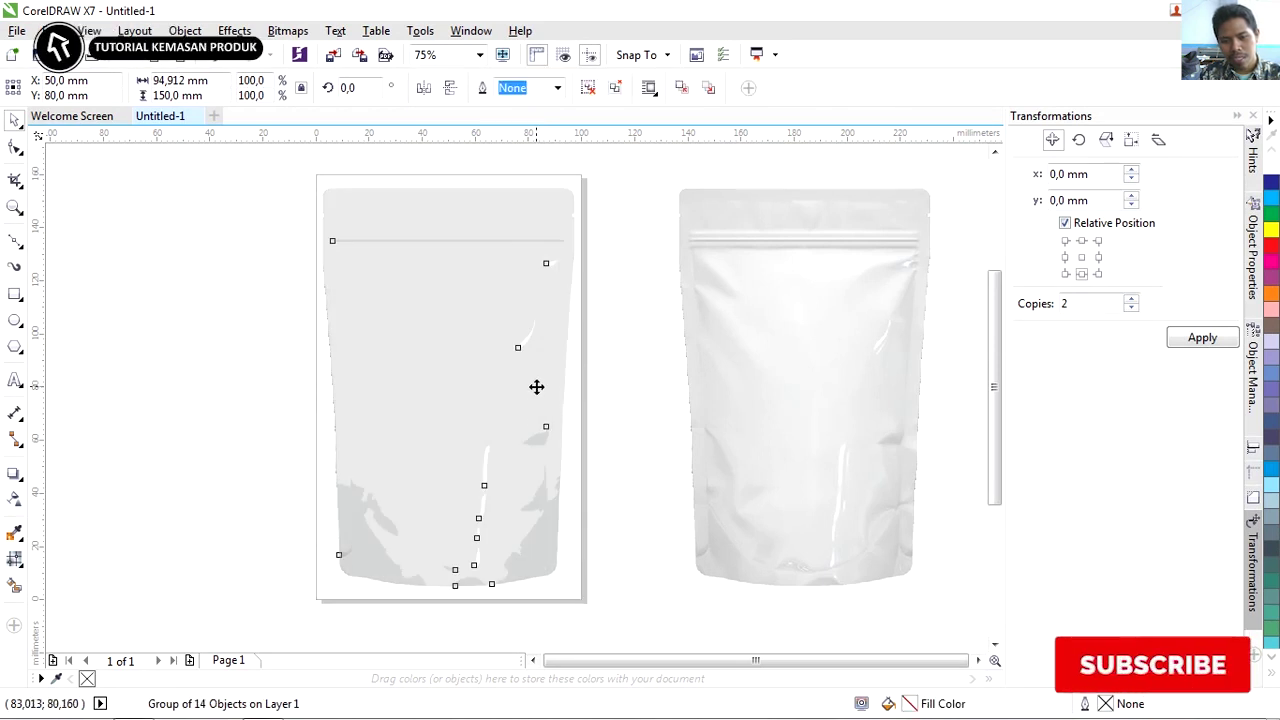
Delete the original photo, then centre, ungroup, weld and fill the trace red
left_click_drag(536, 387, 475, 387)
left_click(574, 229)
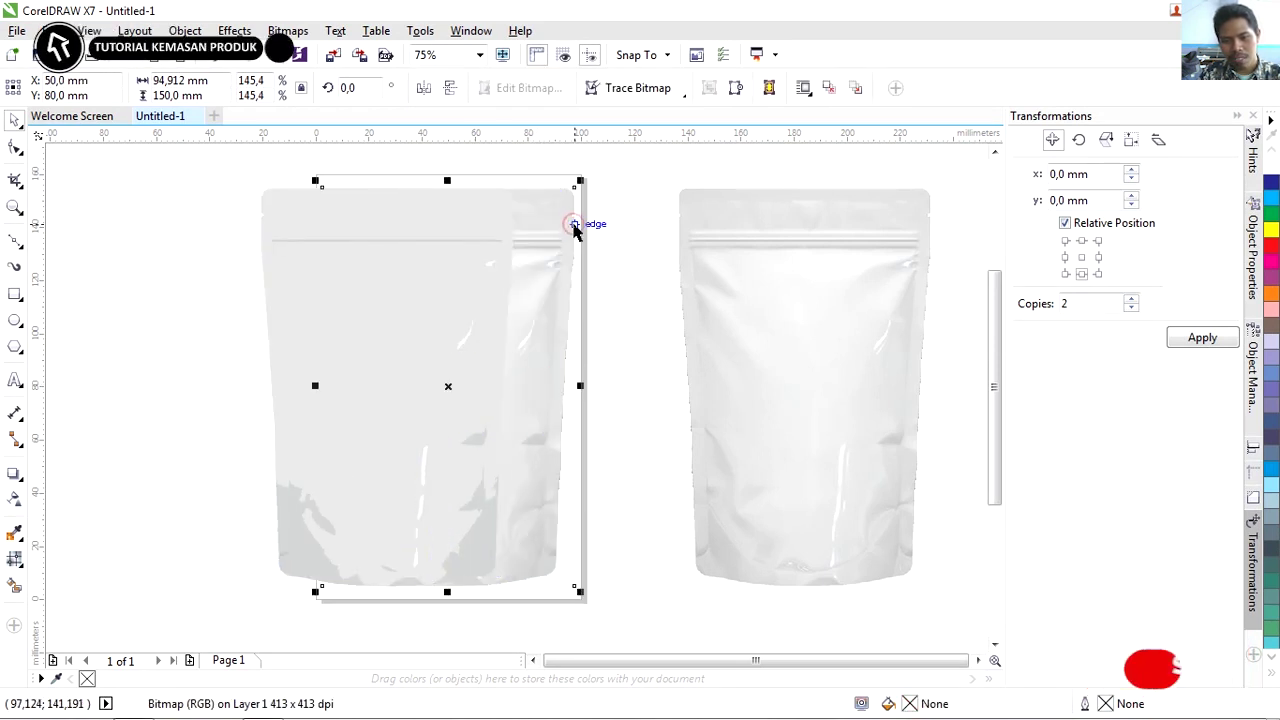
key("Delete")
left_click(384, 302)
key("p")
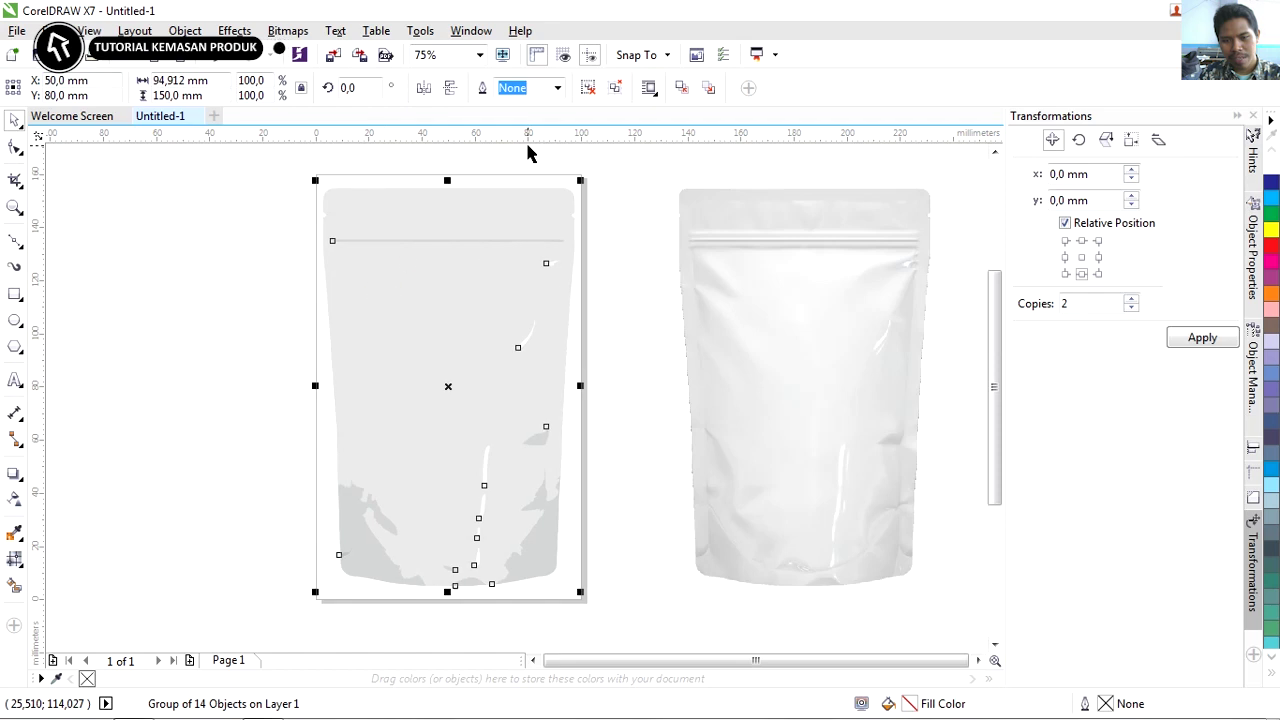
right_click(514, 271)
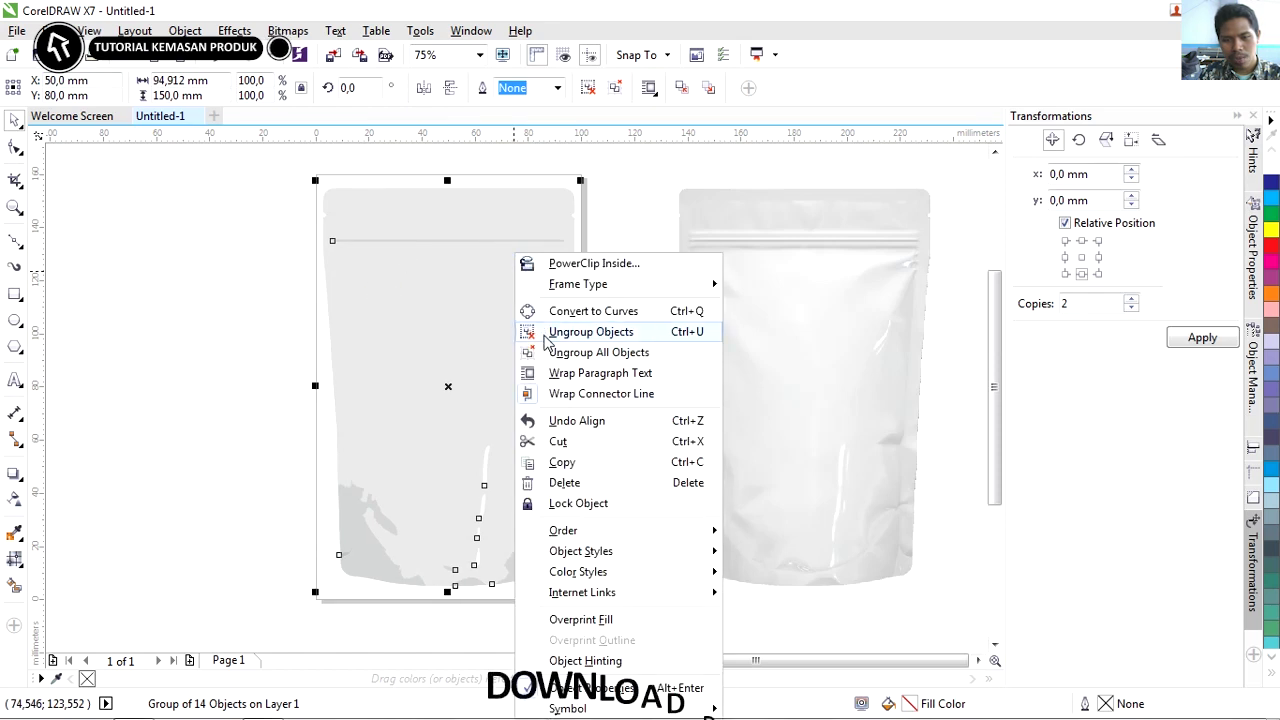
left_click(580, 332)
left_click(517, 88)
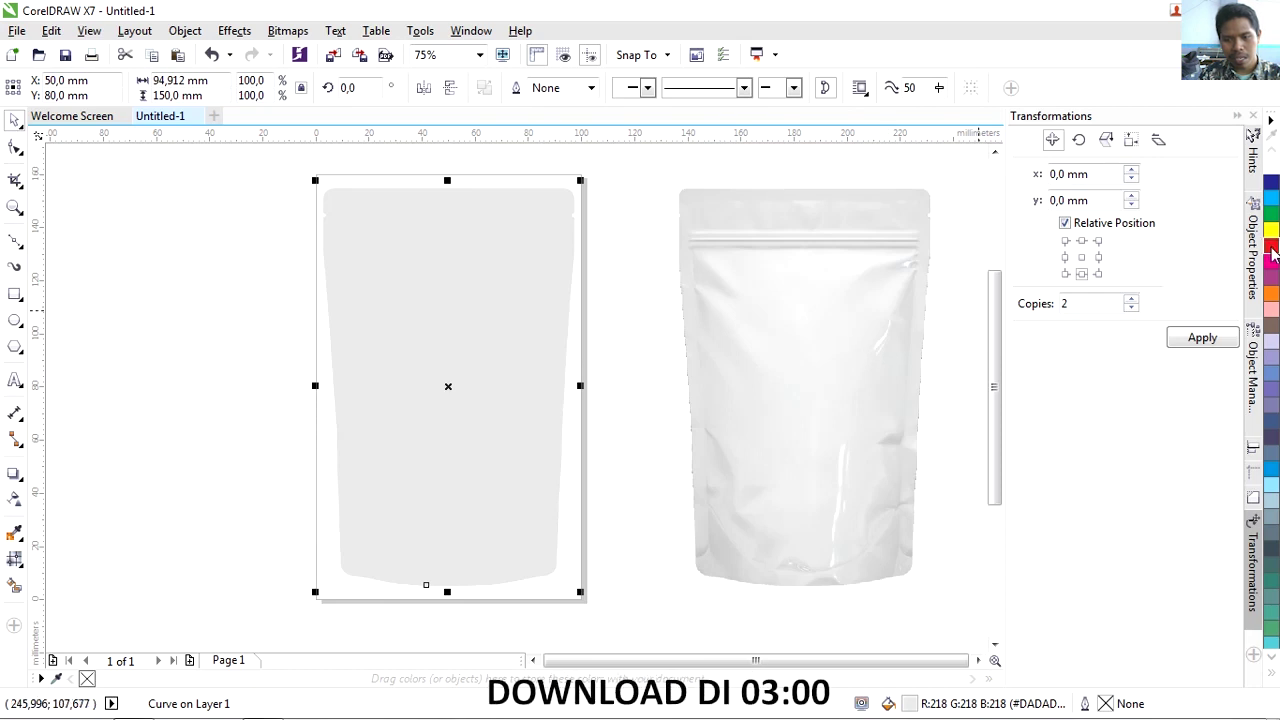
left_click(1271, 247)
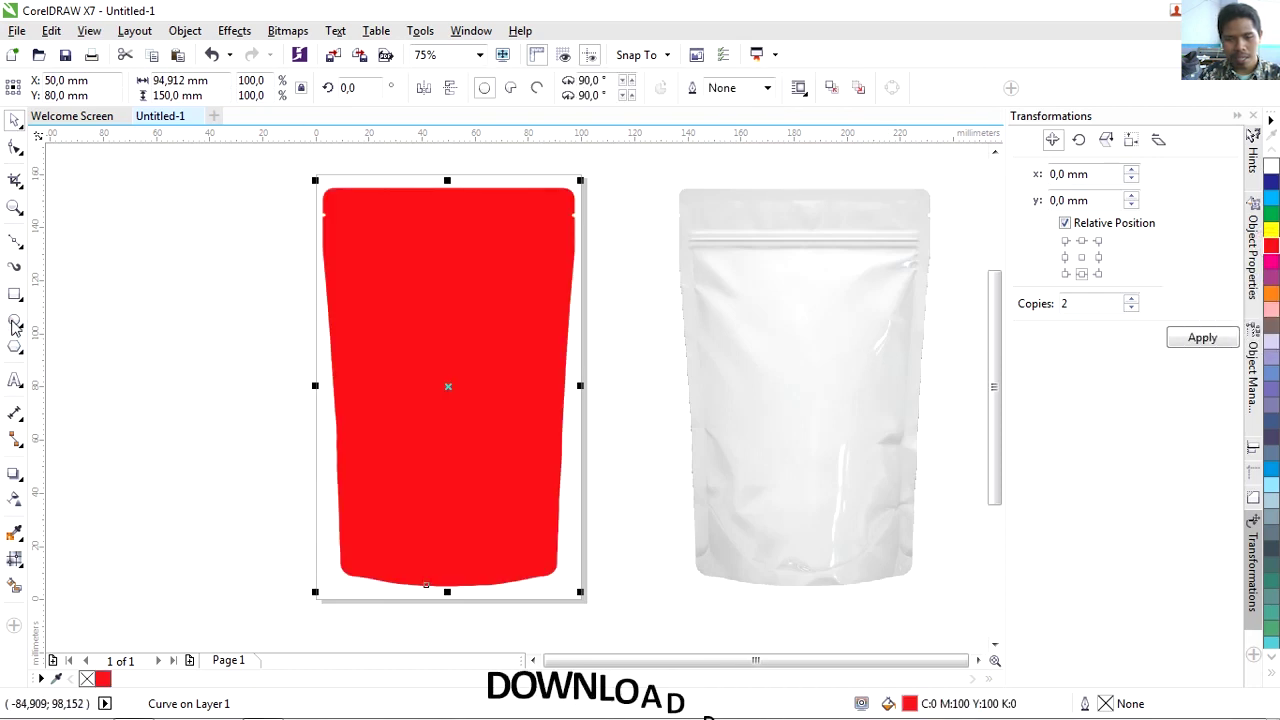
Draw a large circle centred on the pouch, covering its lower part
left_click(15, 322)
left_click_drag(238, 302, 588, 652)
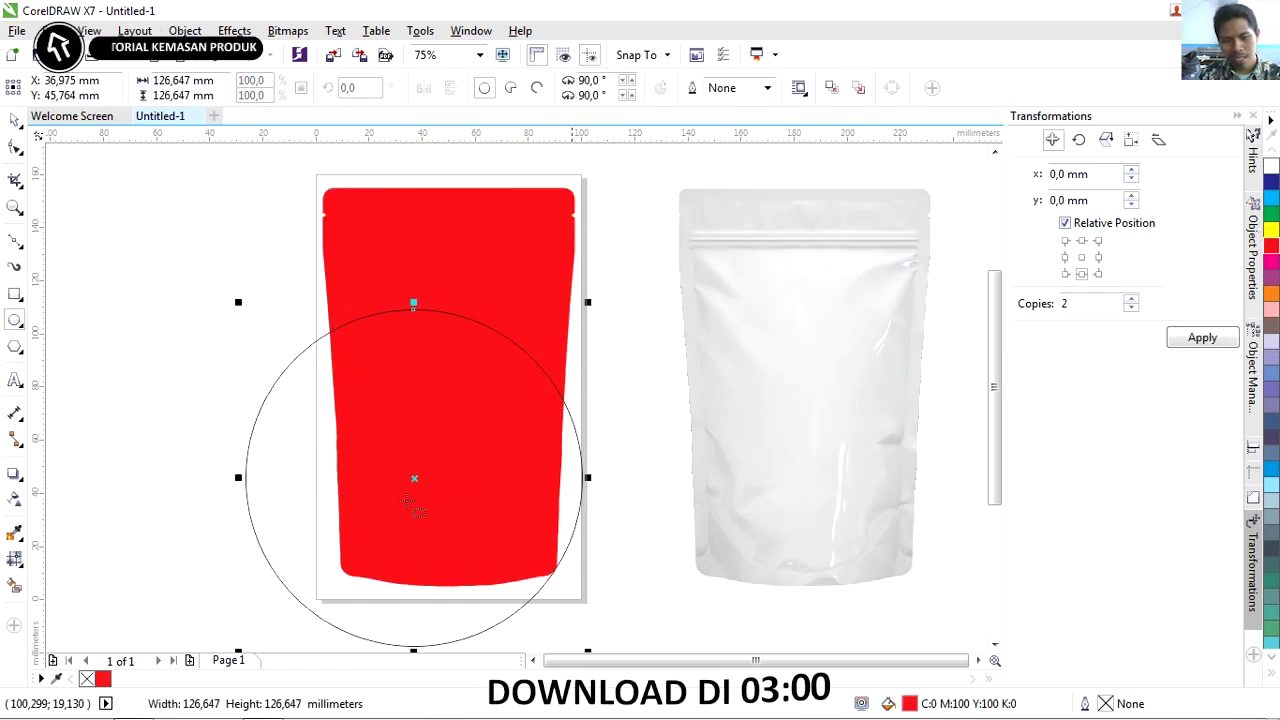
left_click(400, 257, "shift")
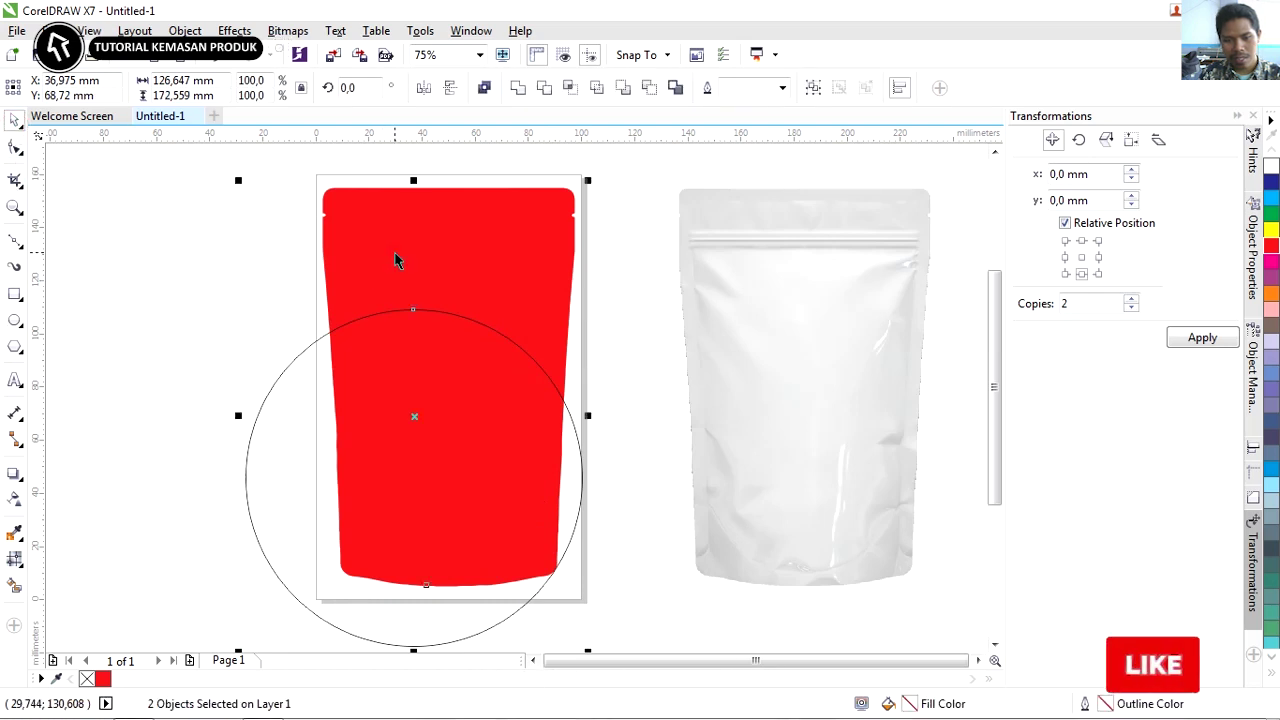
key("c")
left_click_drag(487, 607, 488, 477)
Smart Fill the area below the circle, delete the circle, and make that band white without outline
left_click(16, 586)
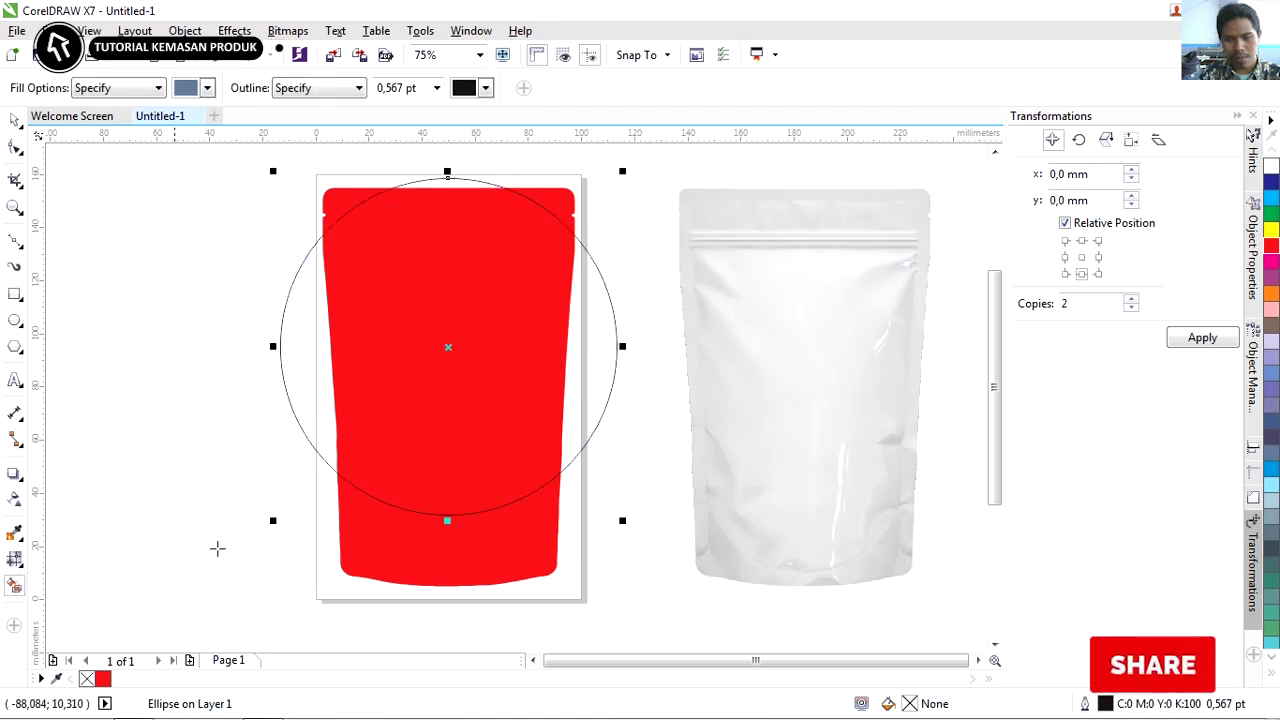
left_click(370, 524)
left_click(14, 120)
left_click(115, 321)
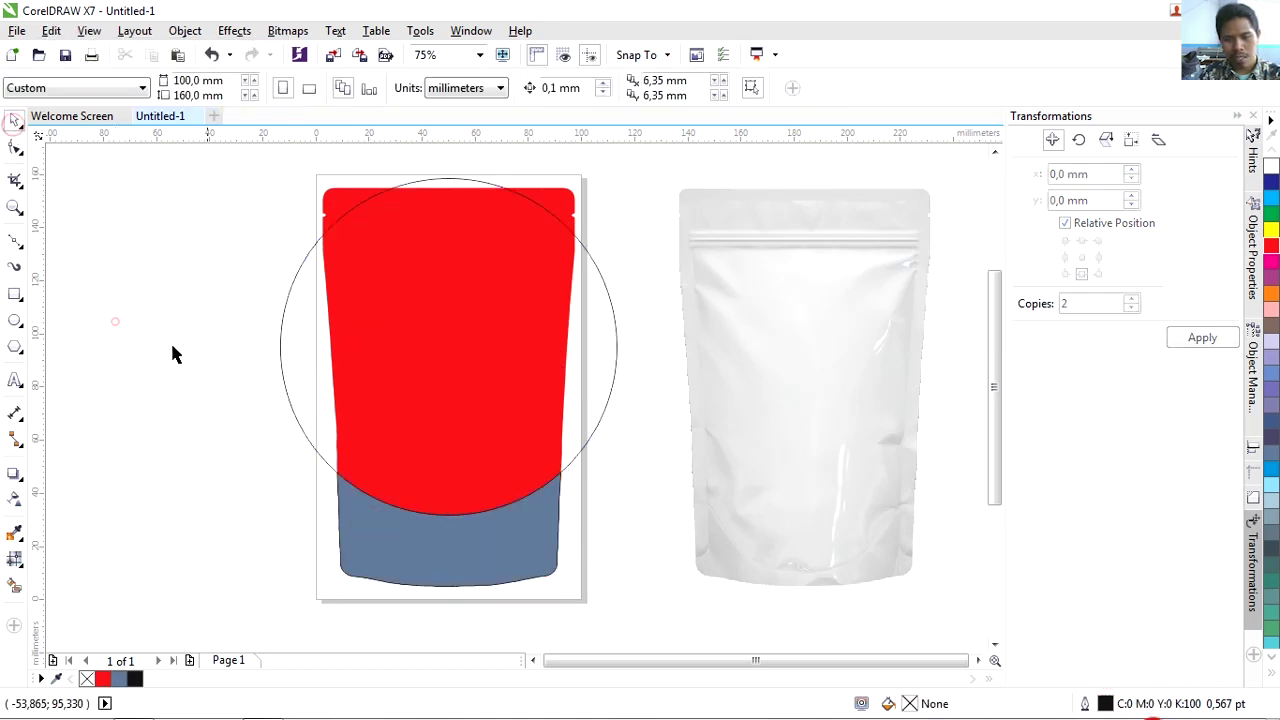
left_click(306, 387)
key("Delete")
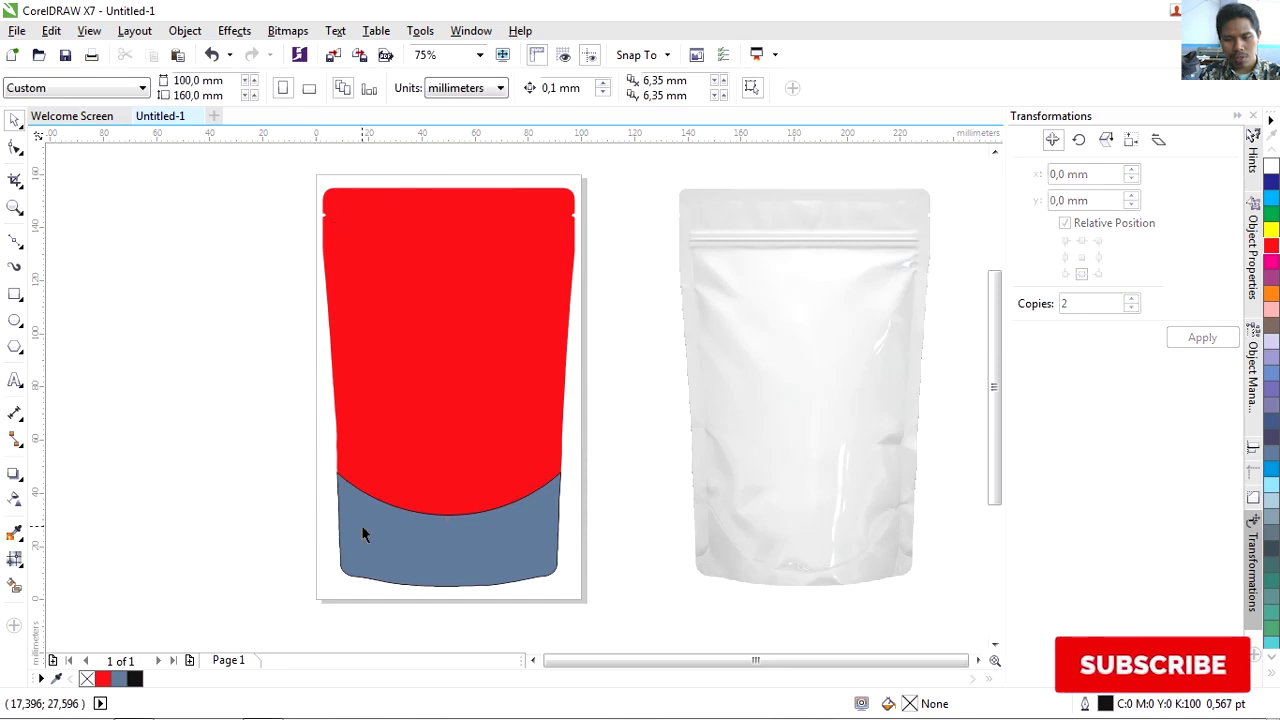
left_click(362, 525)
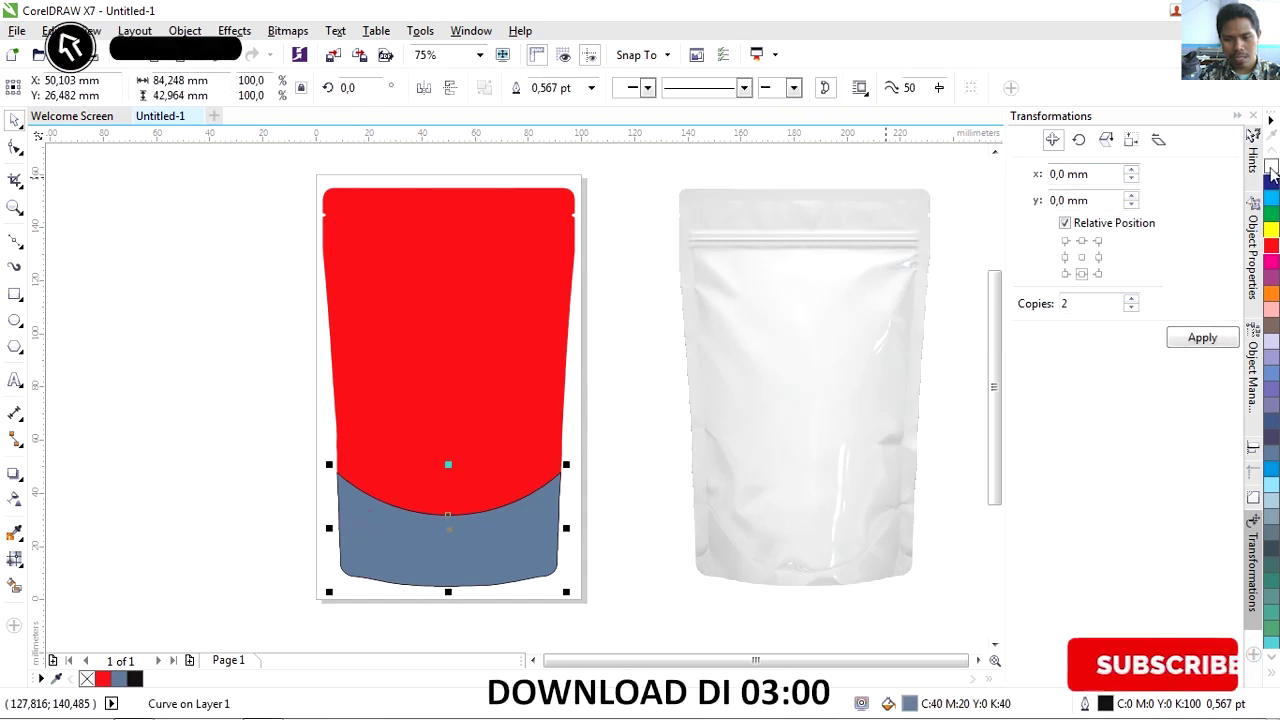
left_click(1271, 166)
right_click(87, 679)
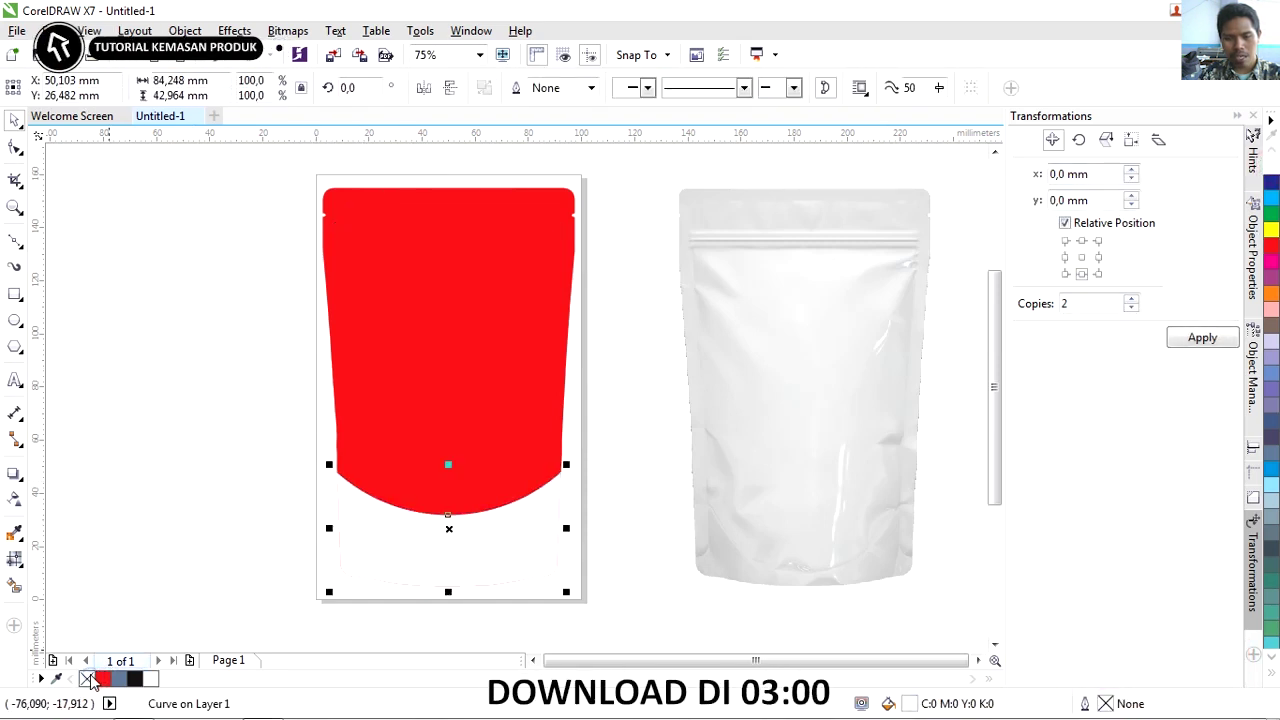
left_click(276, 512)
left_click(17, 242)
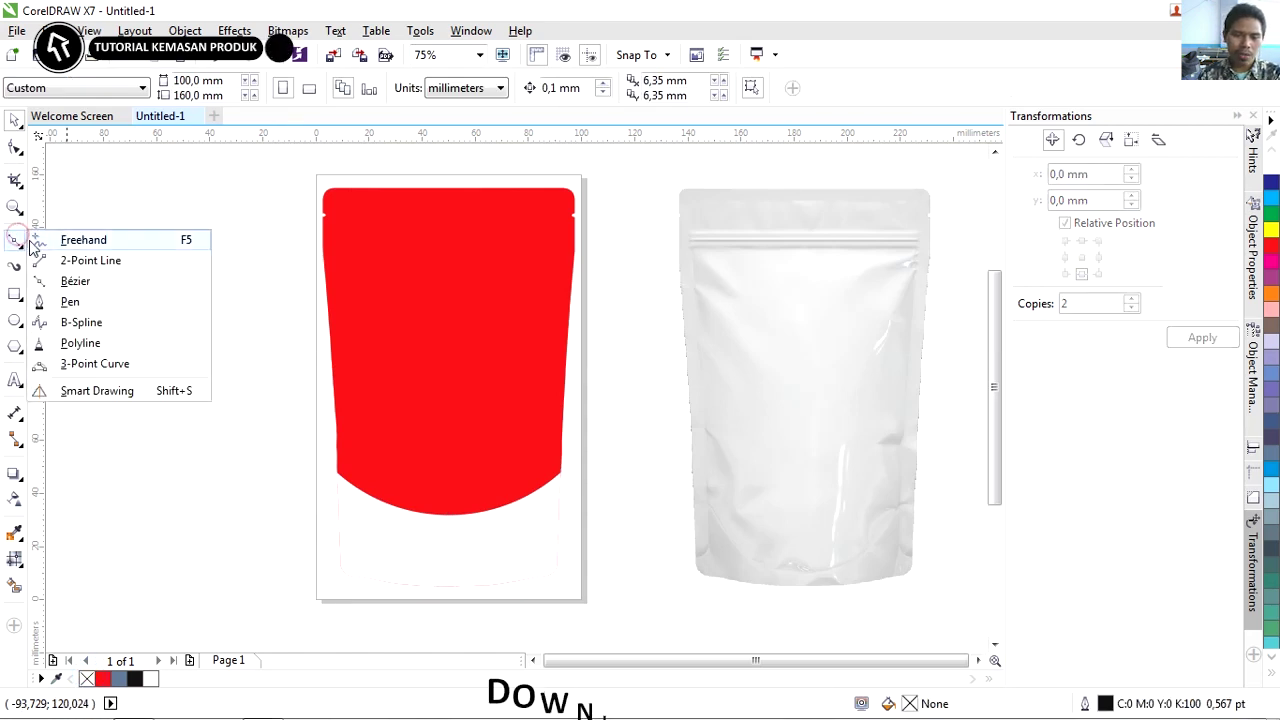
Draw a diagonal line across the red pouch and trim the pouch with it
left_click(95, 262)
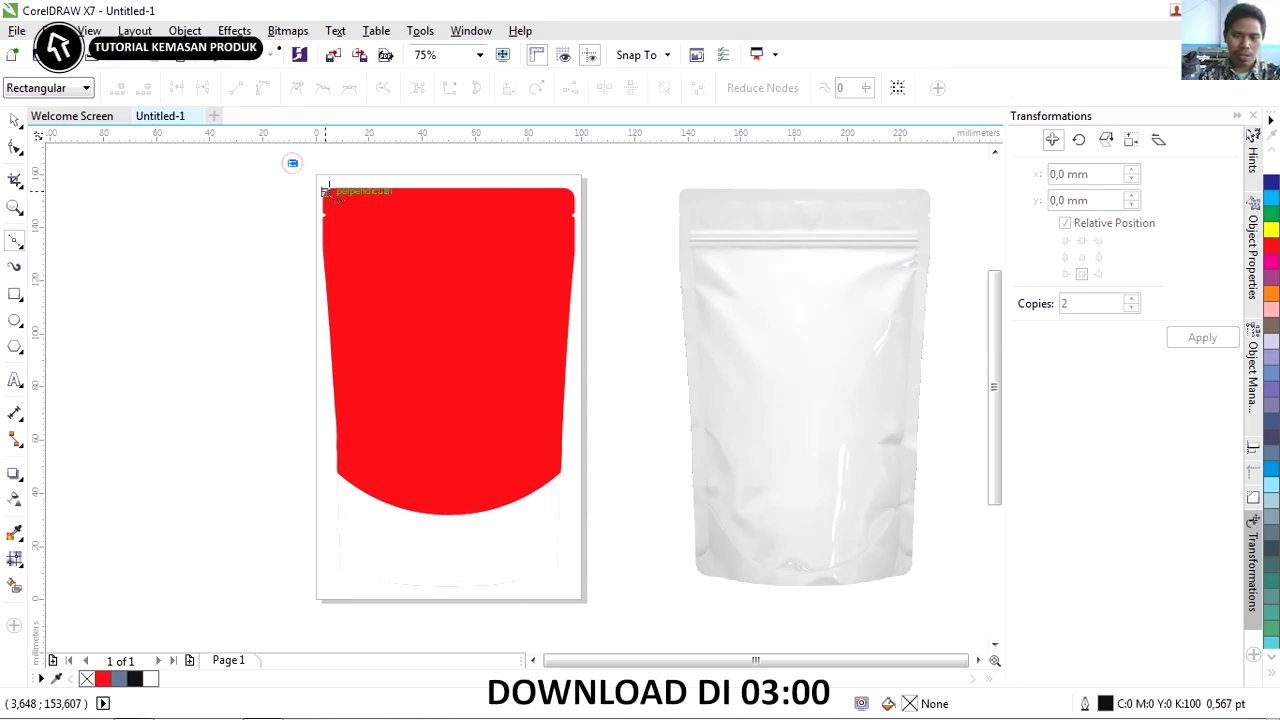
left_click_drag(326, 190, 329, 194)
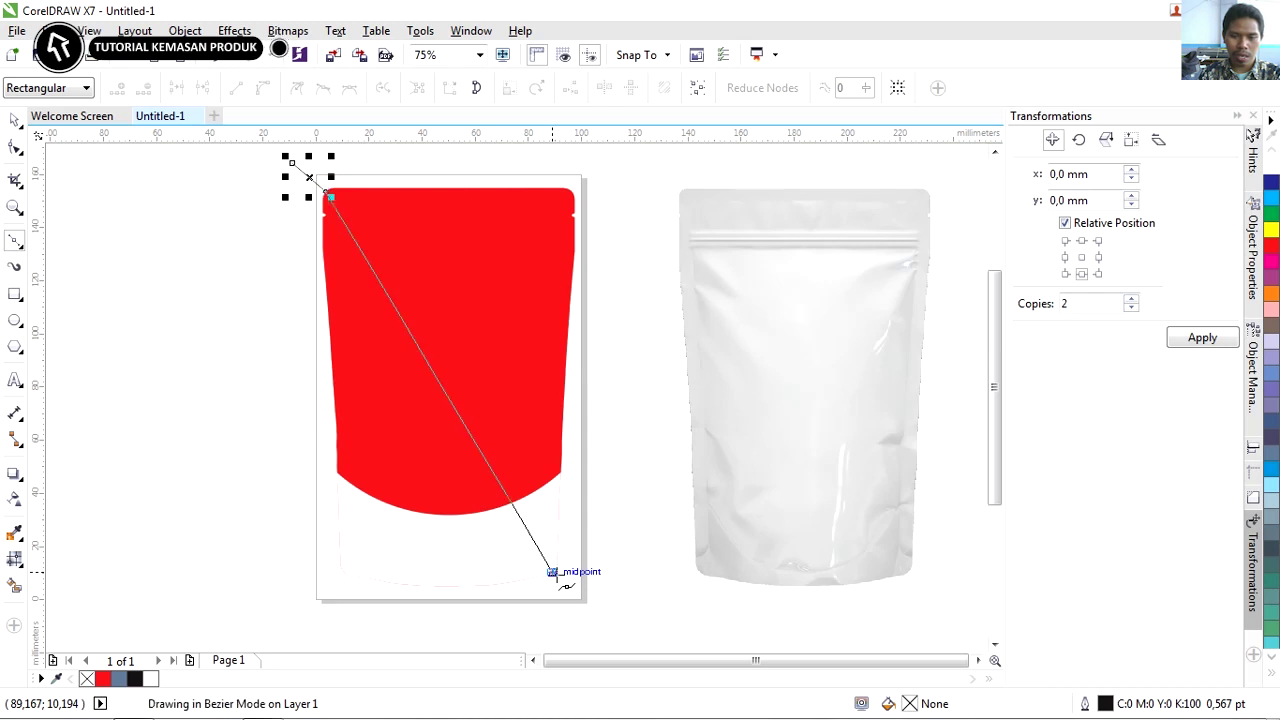
left_click(15, 121)
left_click(450, 192, "shift")
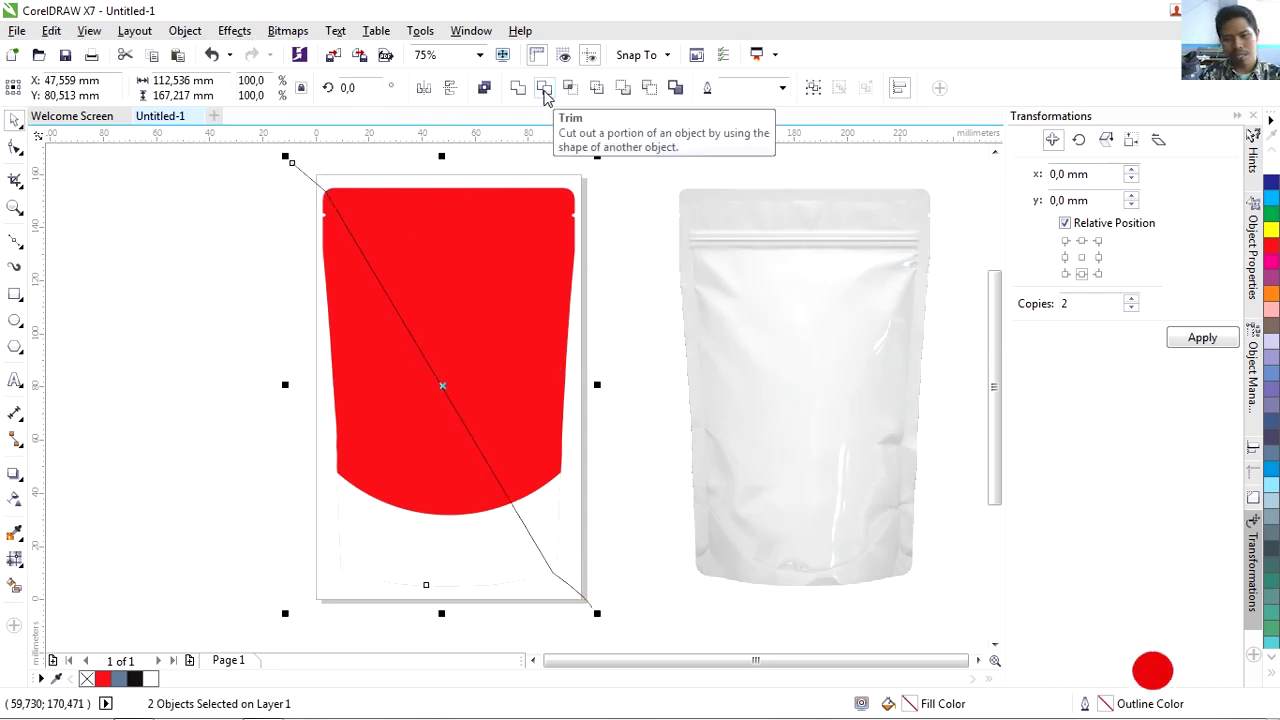
left_click(543, 88)
Delete the line and break the red pouch apart into two pieces with Ctrl+K
left_click(595, 253)
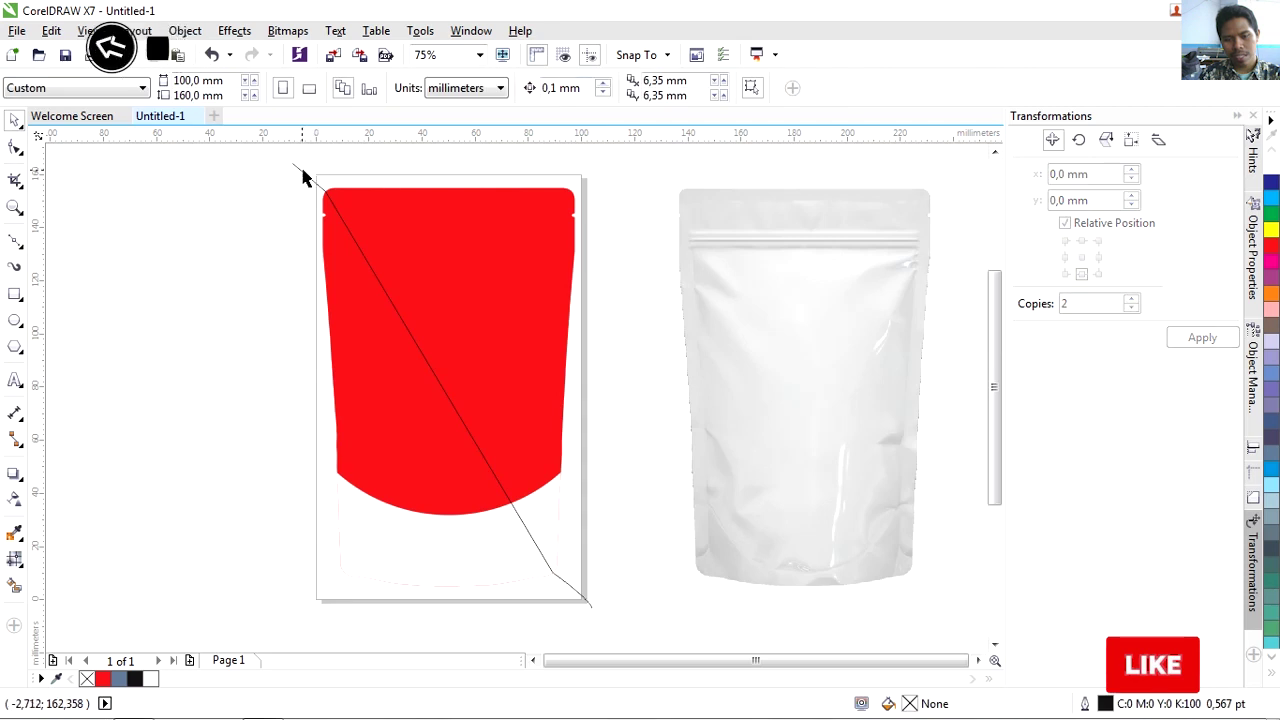
left_click(302, 175)
key("Delete")
left_click(460, 251)
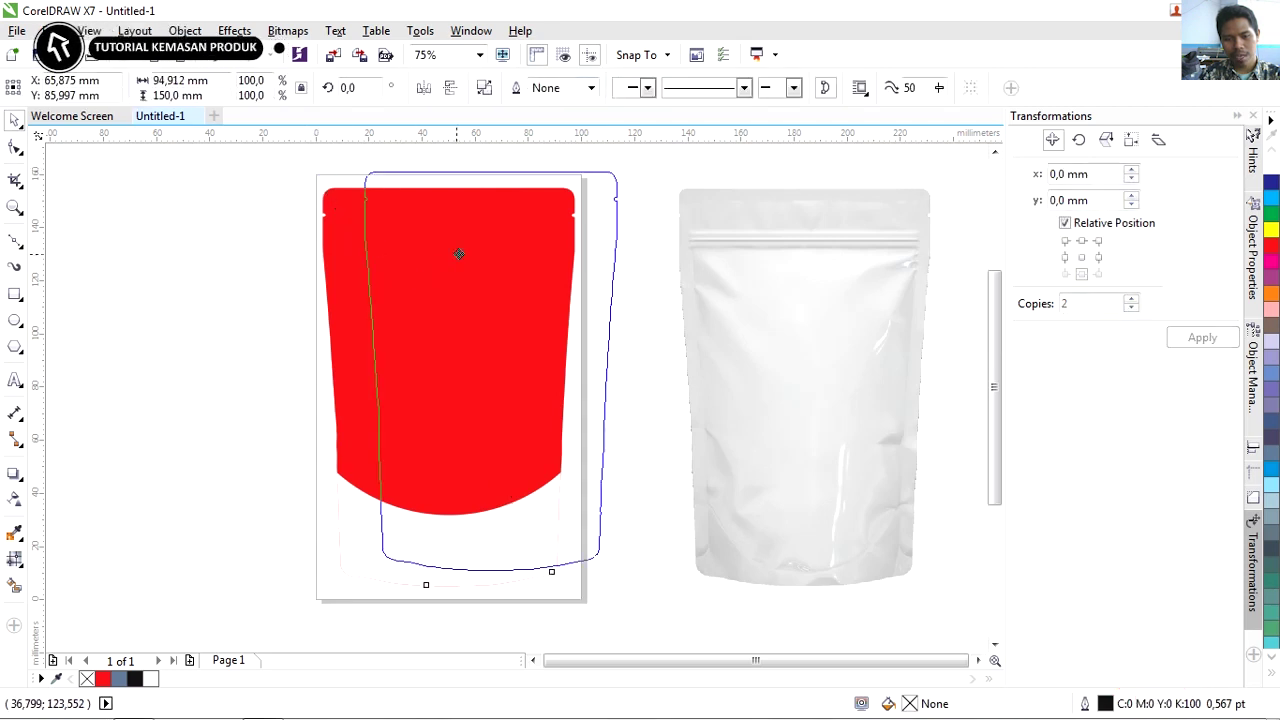
key("ctrl+k")
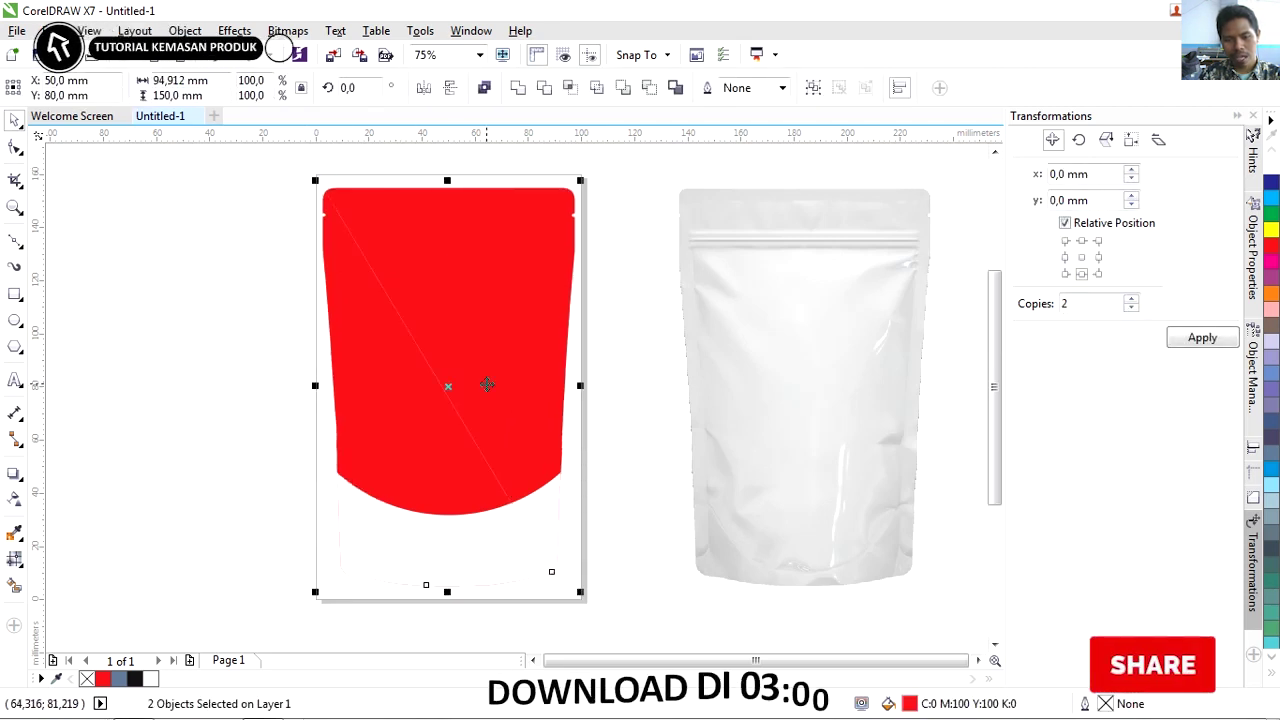
left_click(314, 329)
mouse_move(365, 353)
left_mouse_down()
mouse_move(288, 346)
mouse_move(366, 355)
left_mouse_up()
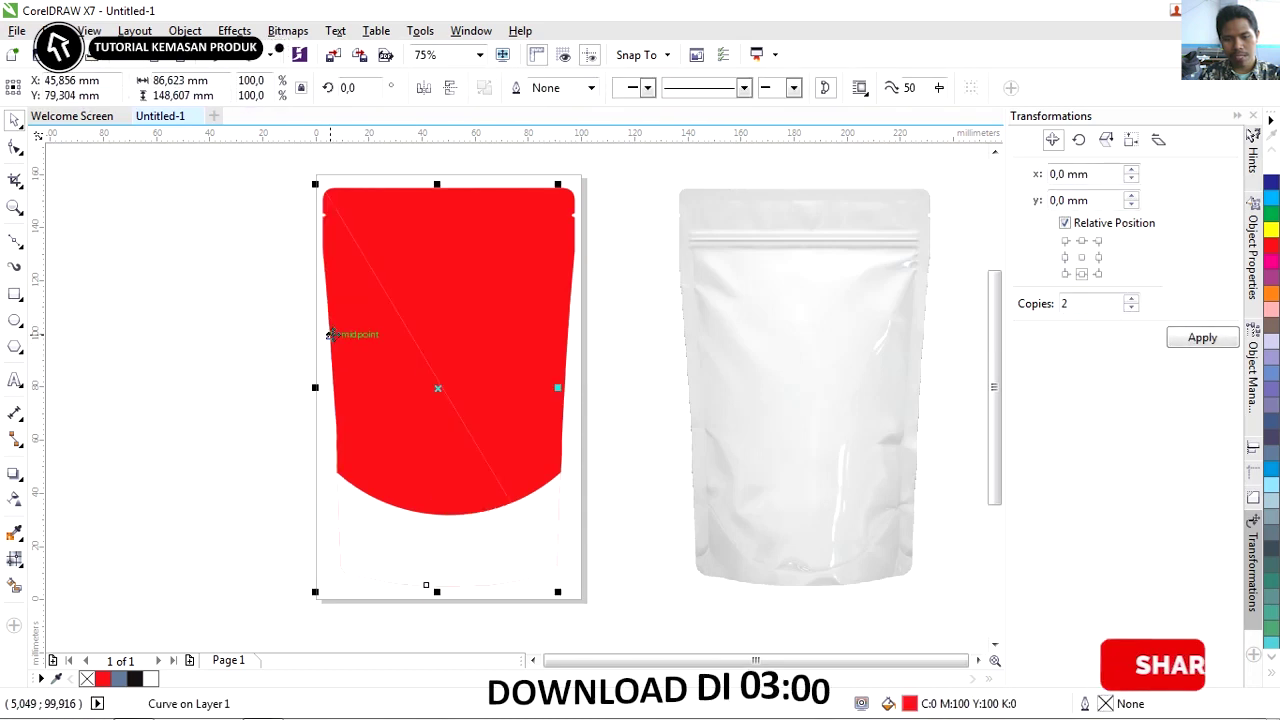
left_click(17, 31)
Open Vector Strawberry.cdr and select all of its strawberry pattern objects
left_click(52, 92)
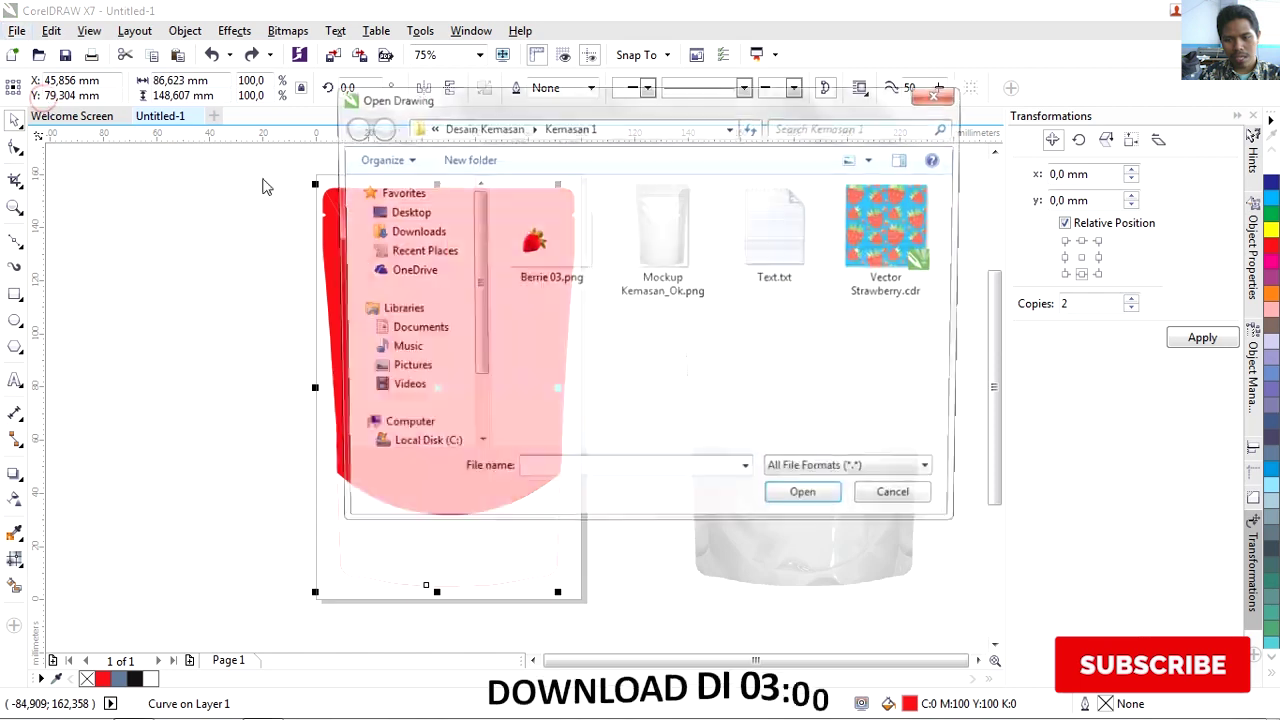
left_click(809, 540)
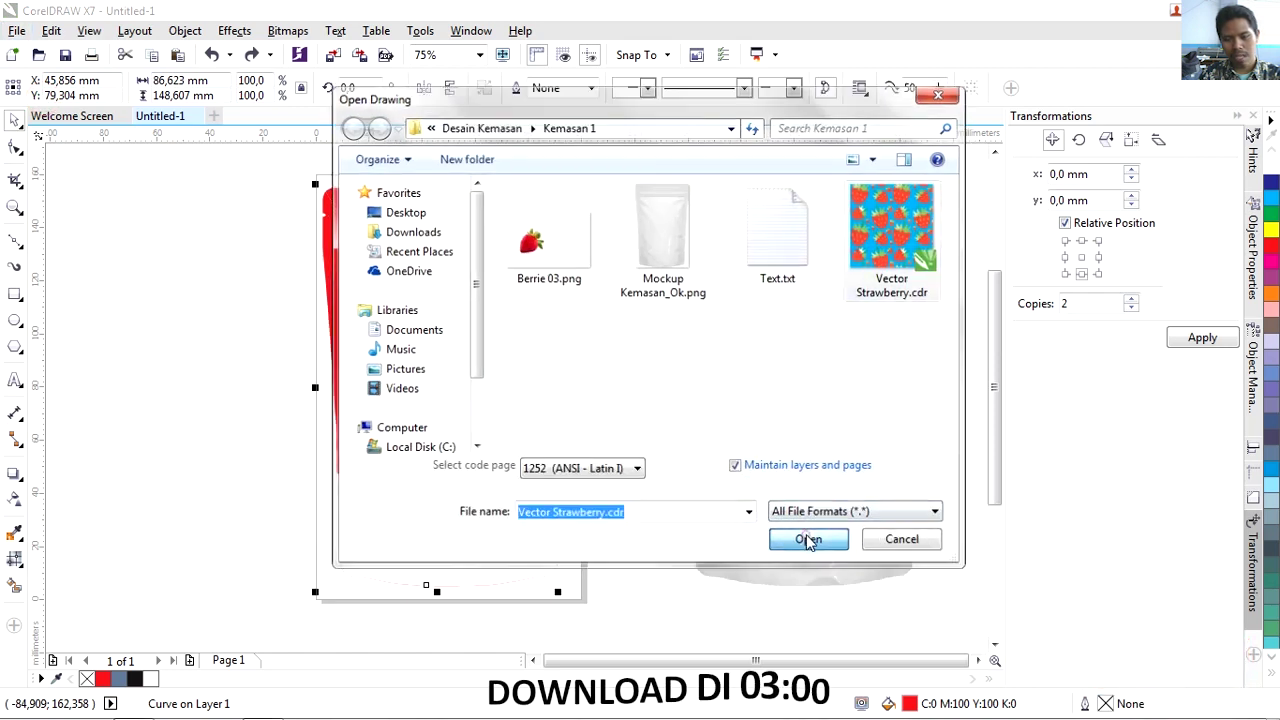
left_click(458, 528)
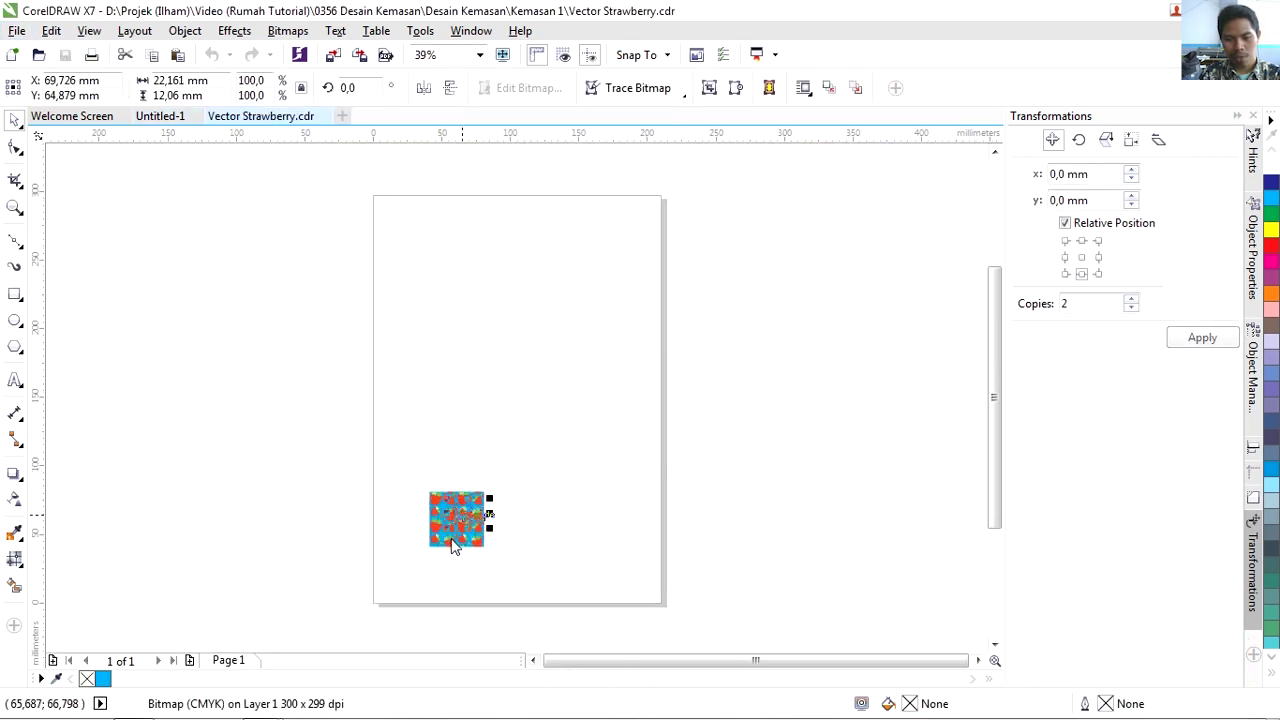
scroll(450, 541, "up", 4)
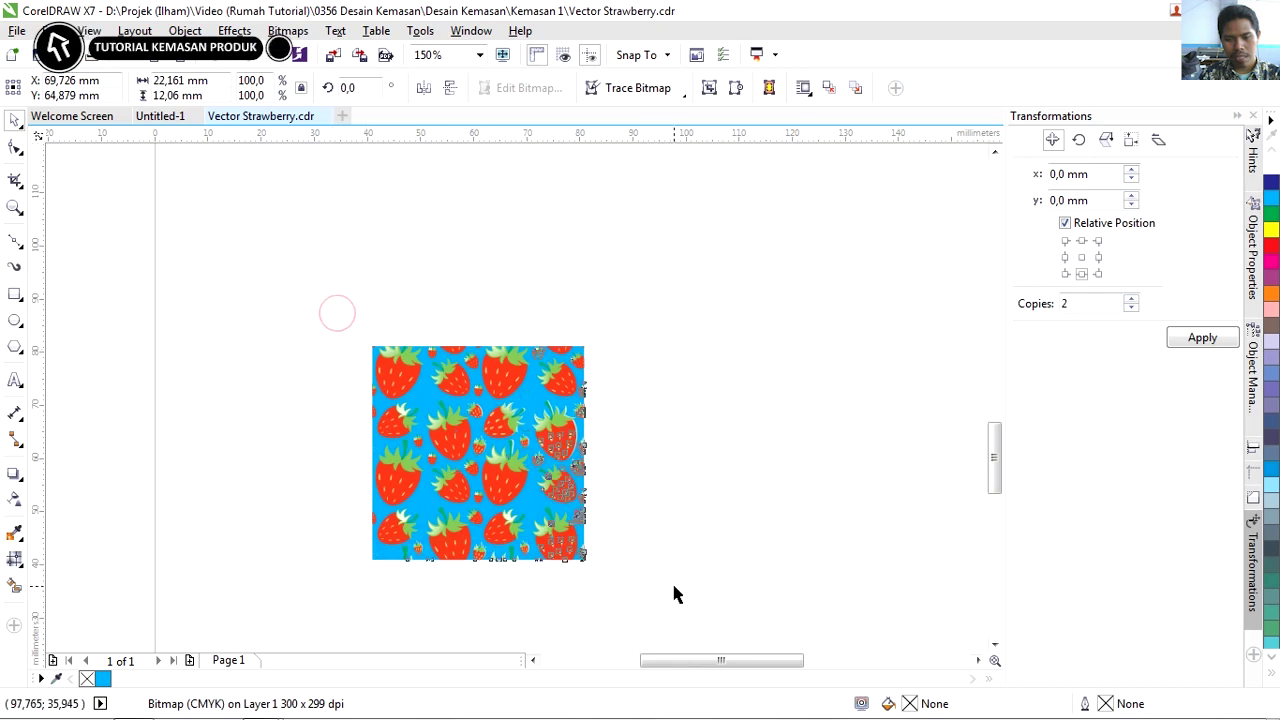
left_click_drag(337, 313, 673, 594)
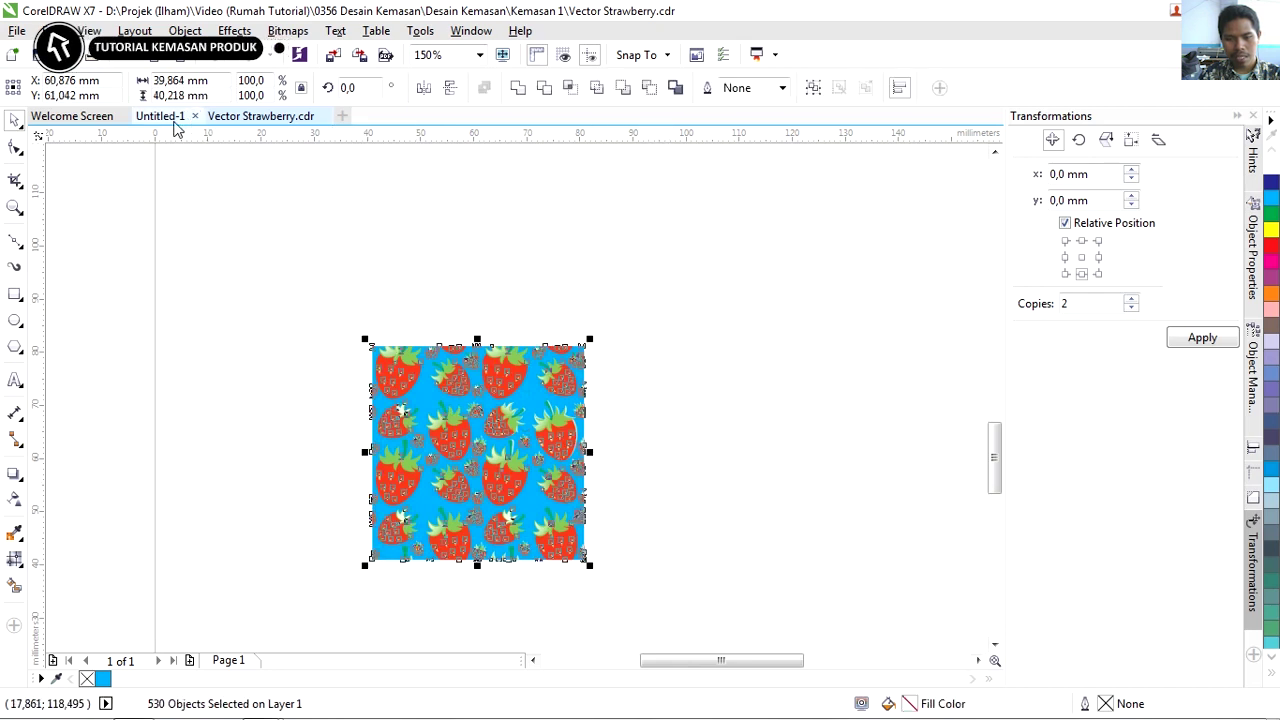
Paste the strawberry pattern into Untitled-1 and align it with the pouch's upper edge
left_click(165, 116)
scroll(490, 330, "down", 2)
key("ctrl+v")
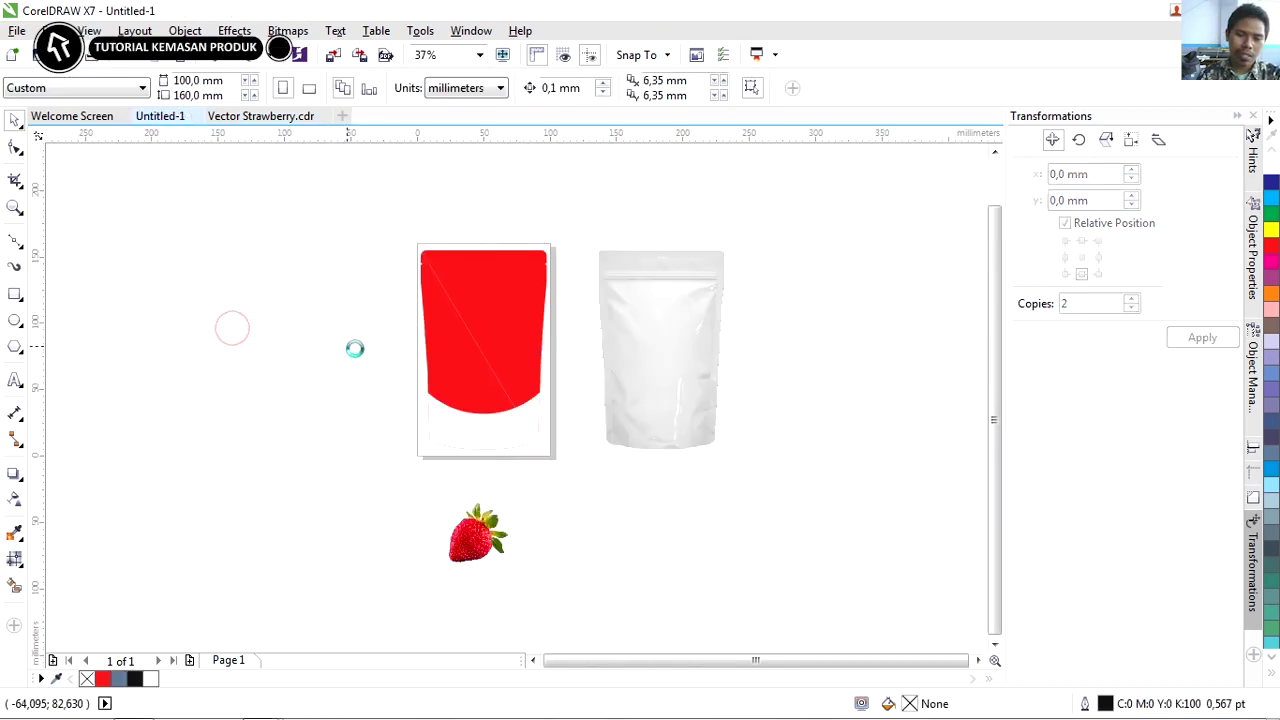
scroll(427, 473, "up", 2)
left_click_drag(314, 258, 314, 259)
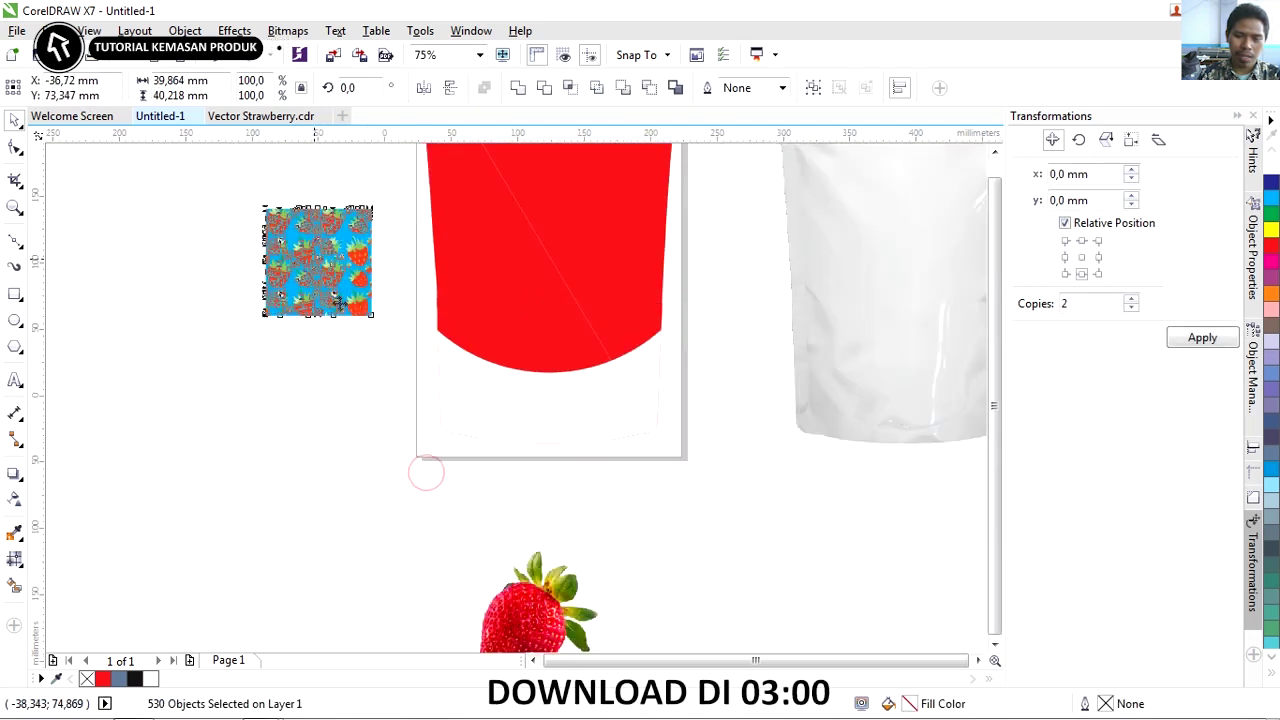
scroll(323, 211, "down", 2)
scroll(323, 211, "up", 2)
left_click_drag(365, 417, 363, 332)
left_click(371, 412)
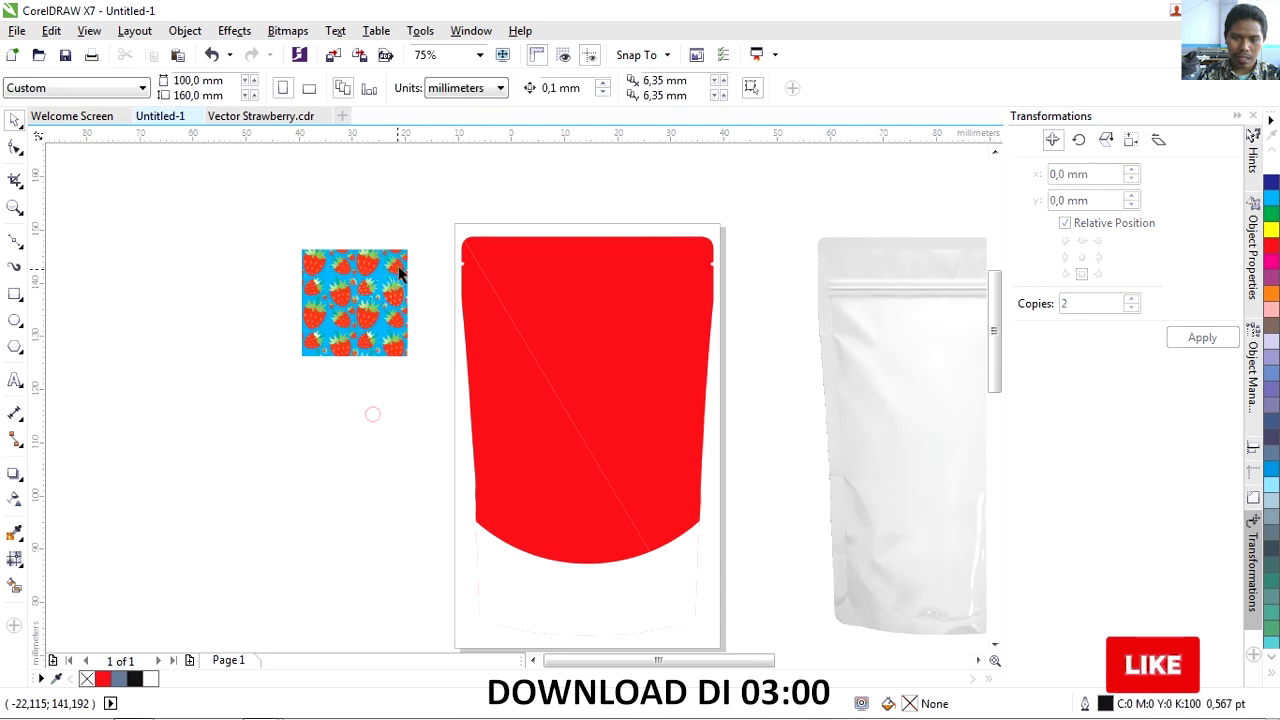
scroll(400, 257, "up", 2)
mouse_move(423, 214)
left_mouse_down()
mouse_move(434, 177)
mouse_move(420, 191)
left_mouse_up()
left_click(420, 191)
scroll(420, 200, "down", 2)
Group the 529 pattern objects and send the group to the back of the page
left_click_drag(263, 153, 590, 315)
key("ctrl+g")
right_click(588, 316)
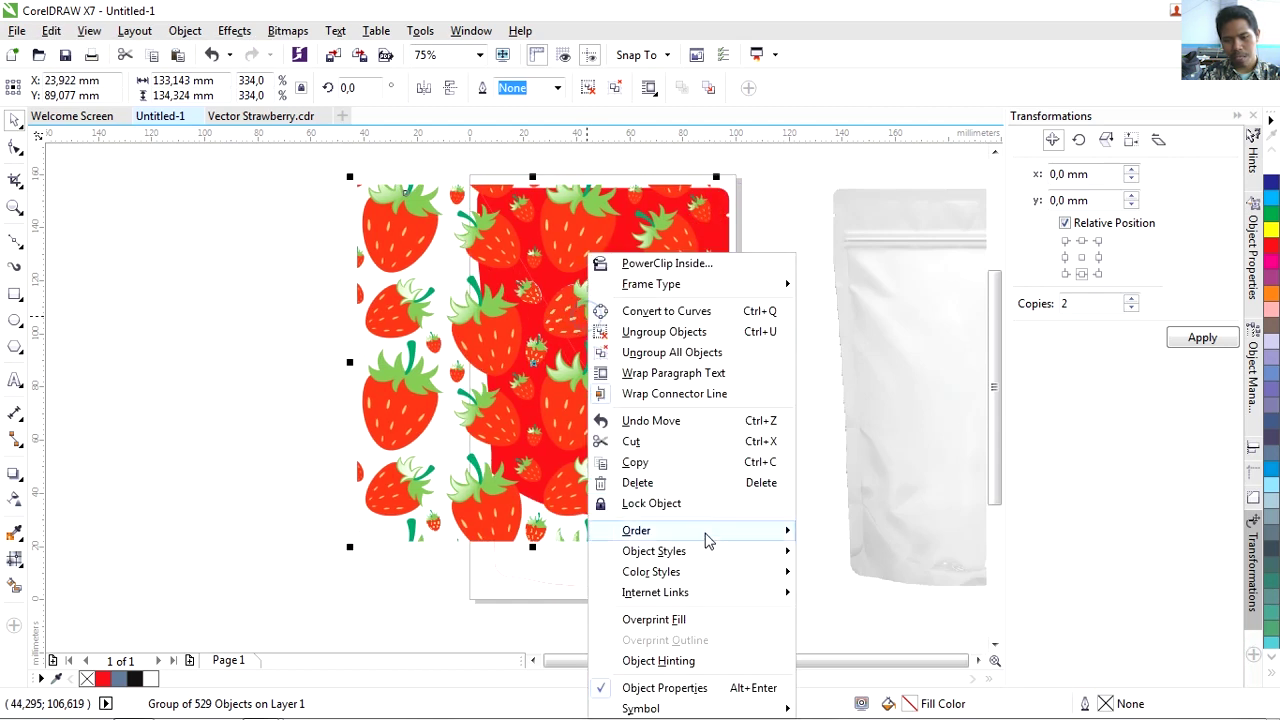
mouse_move(707, 540)
left_click(840, 544)
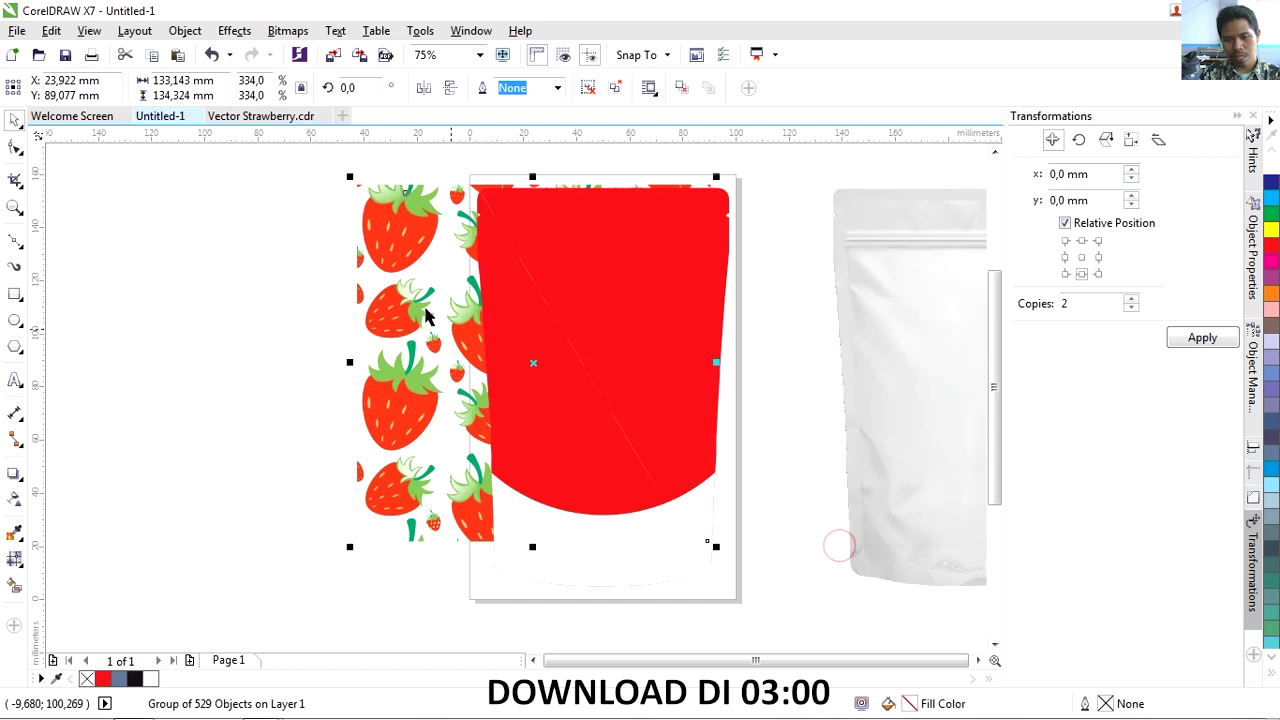
PowerClip the strawberry group inside the left red piece
right_click(444, 250)
left_click(445, 262)
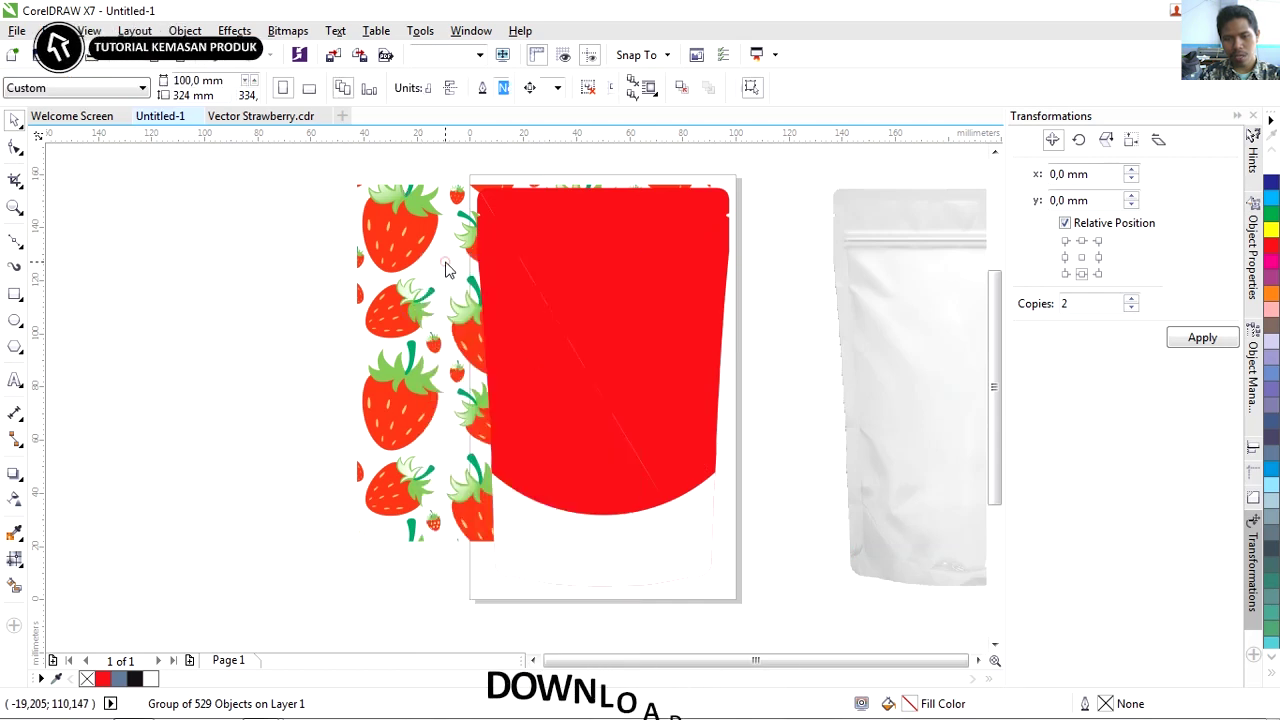
left_click(518, 301)
left_click(388, 303)
Select the strawberry-filled piece and bring up the Drop Shadow presets
left_click(577, 410)
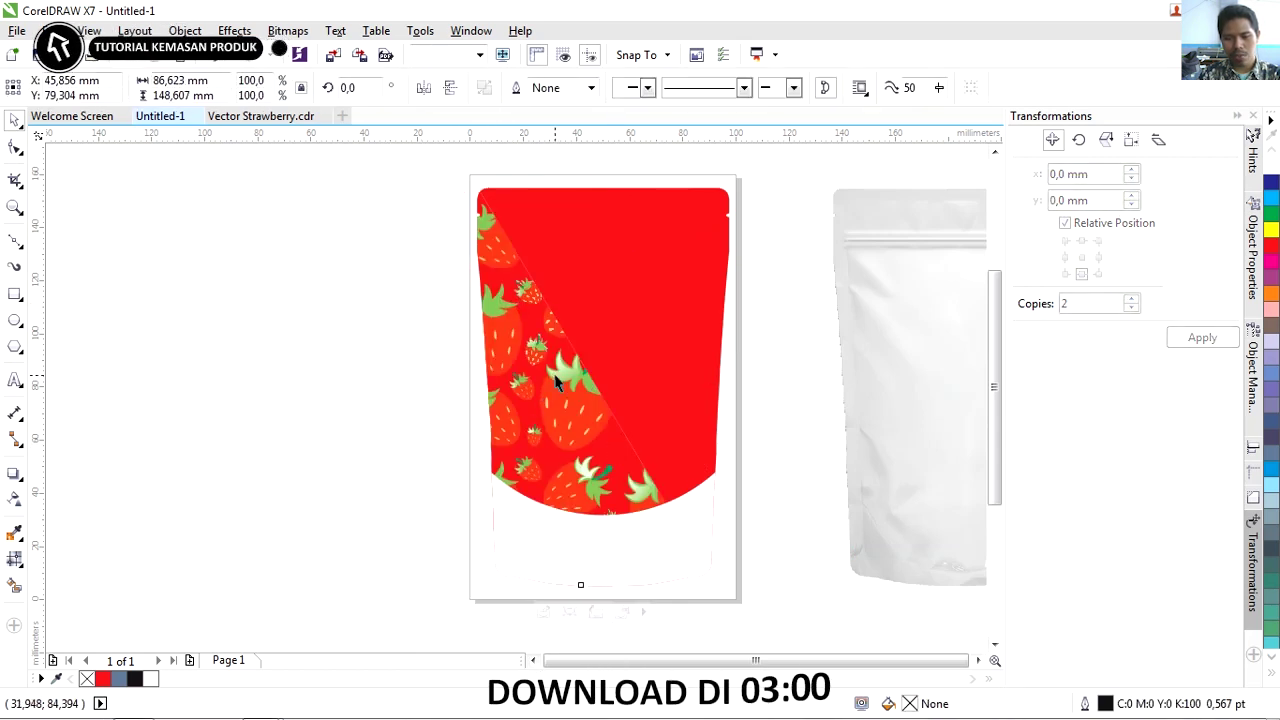
left_click(14, 473)
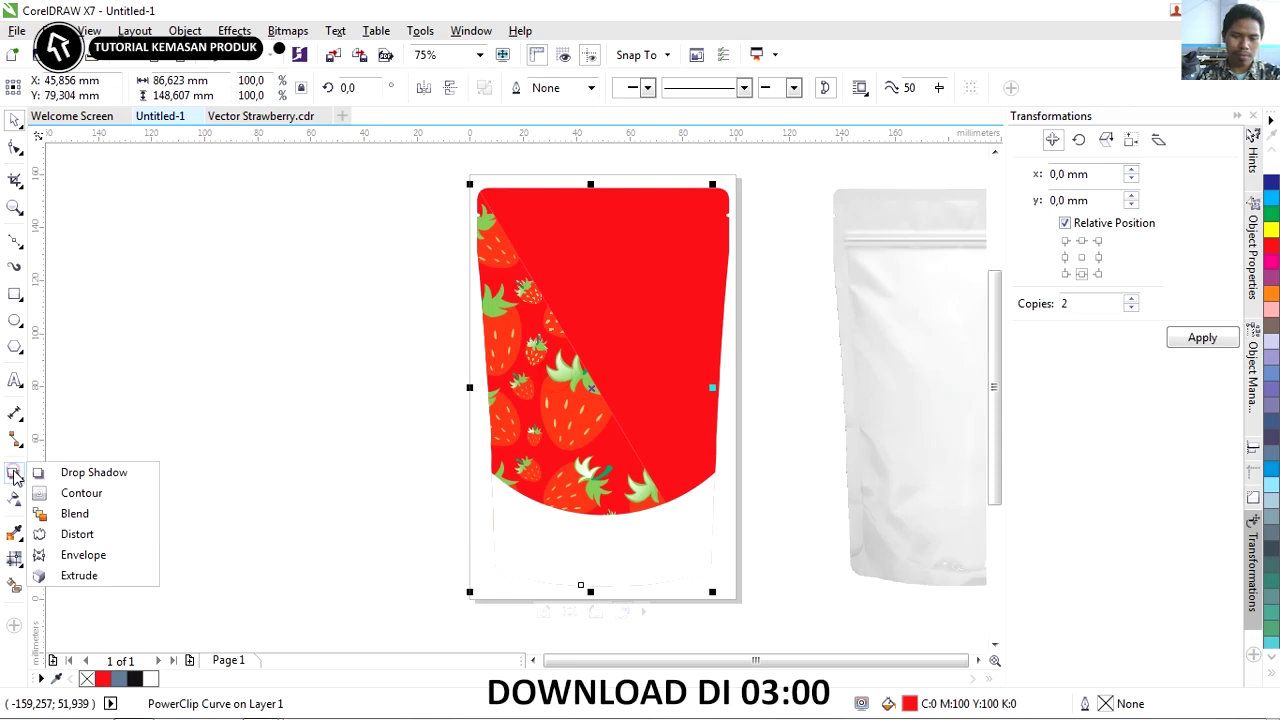
left_click(70, 472)
left_click(69, 87)
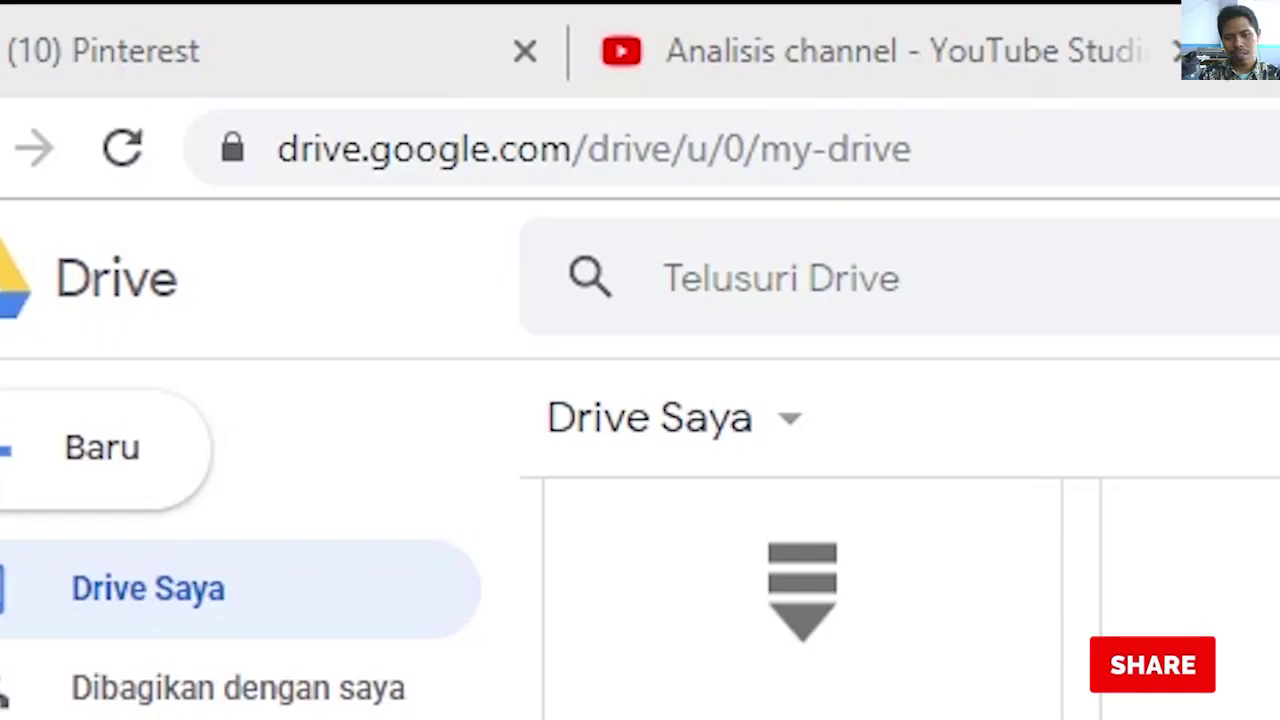
left_click(173, 48)
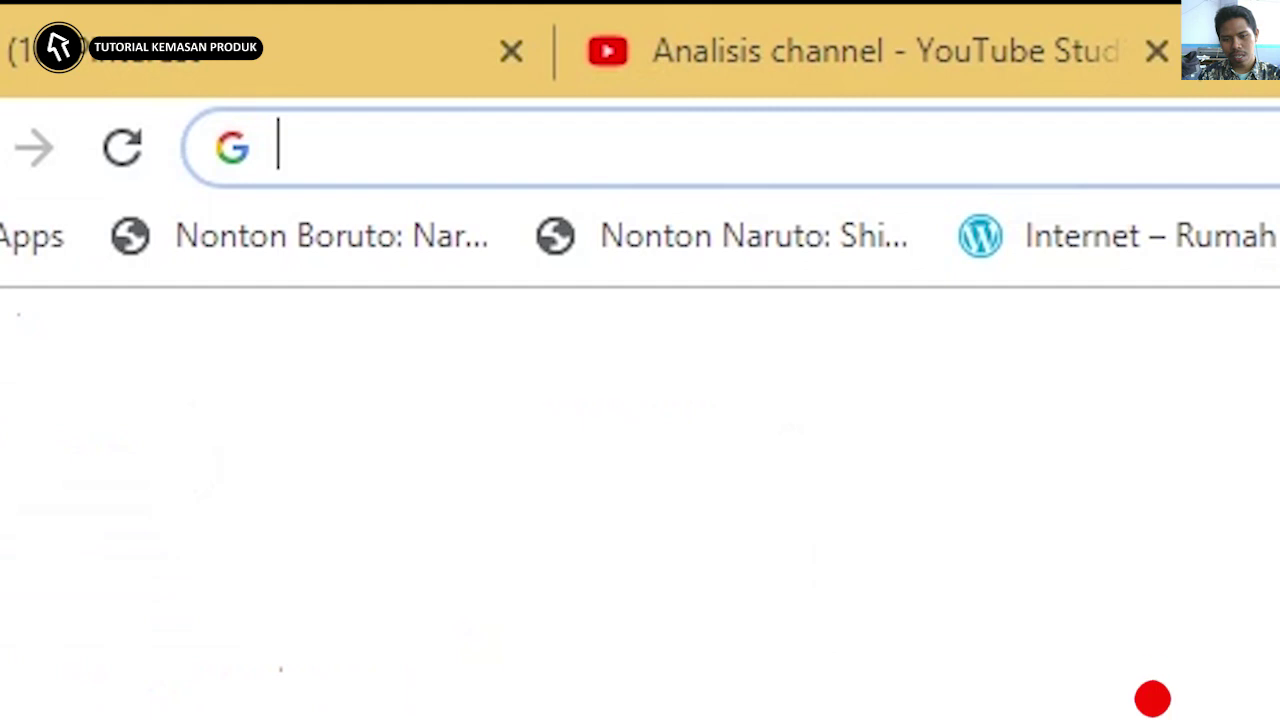
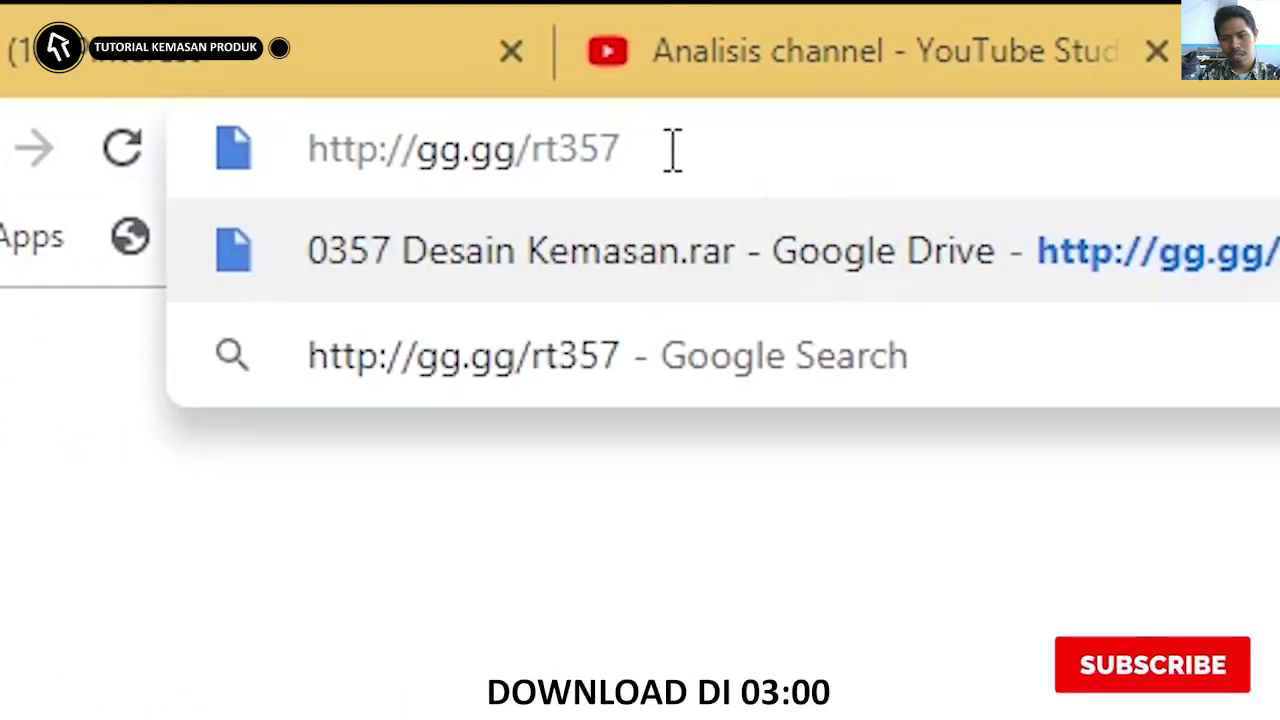
left_click_drag(673, 150, 177, 52)
key("Return")
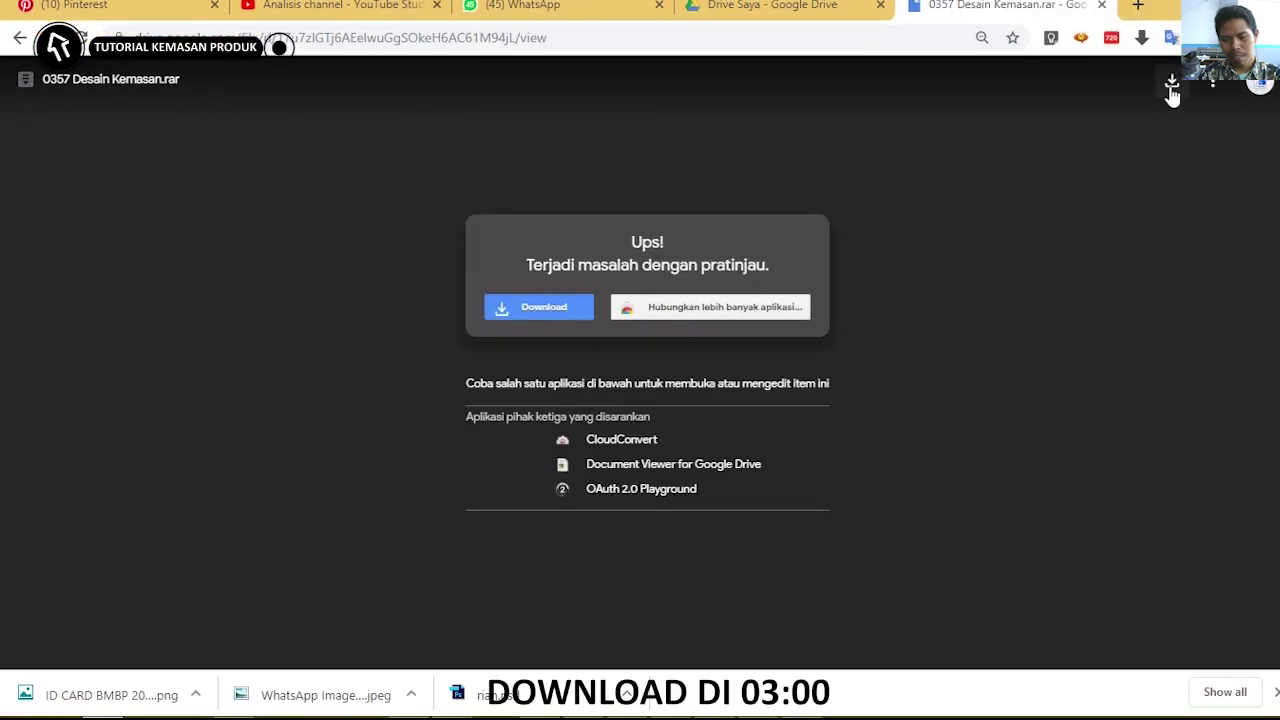
left_click(551, 310)
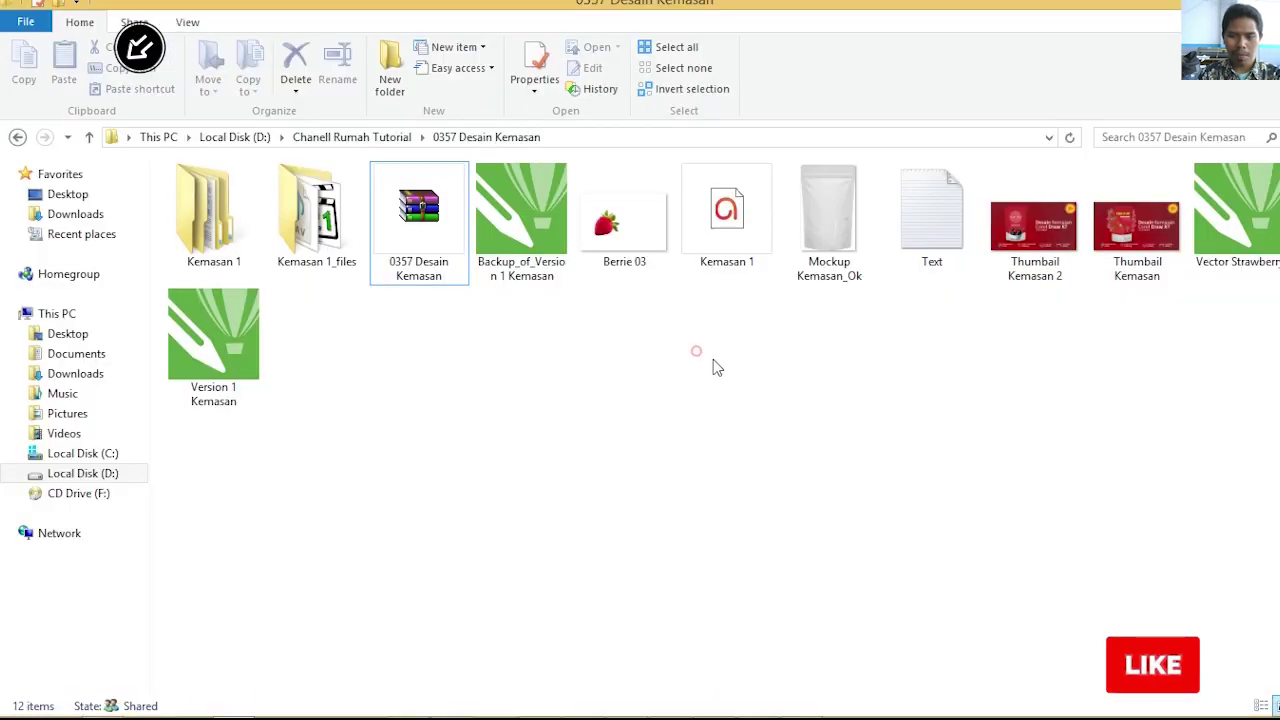
Select Thumbnail Kemasan 2, Thumbnail Kemasan and one more file in 0357 Desain Kemasan
left_click(1034, 225)
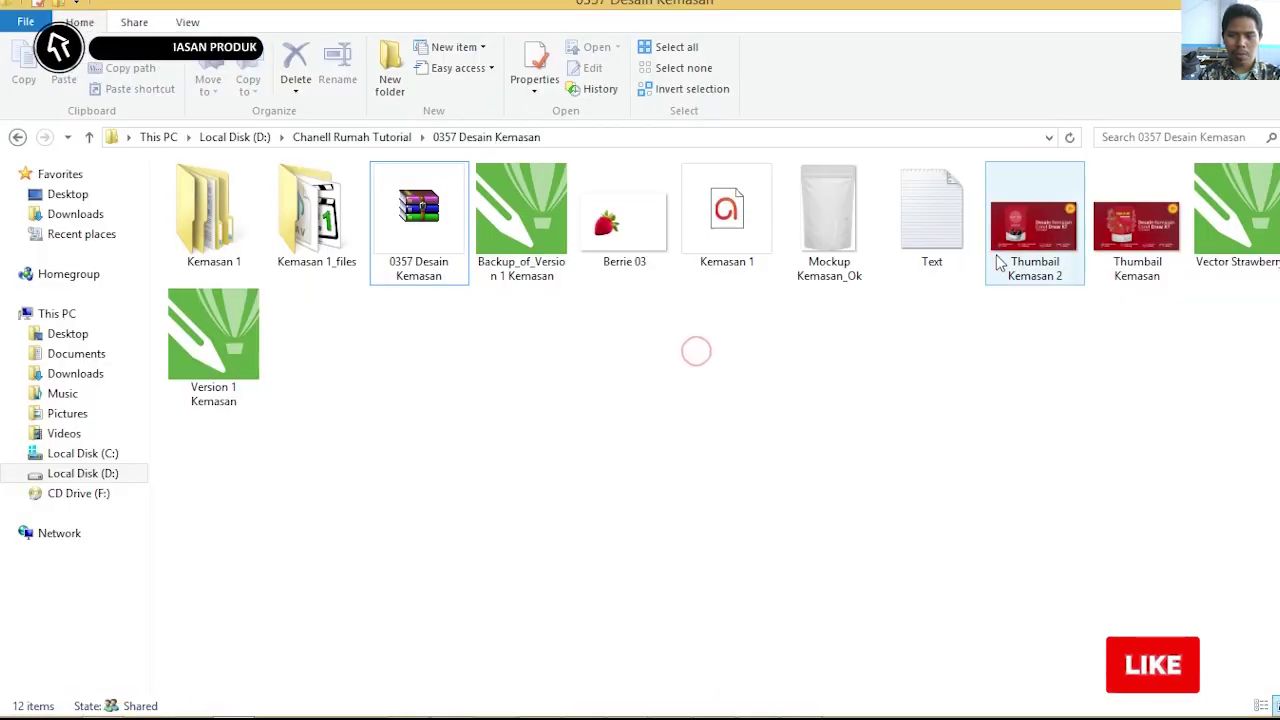
left_click(1157, 236, "ctrl")
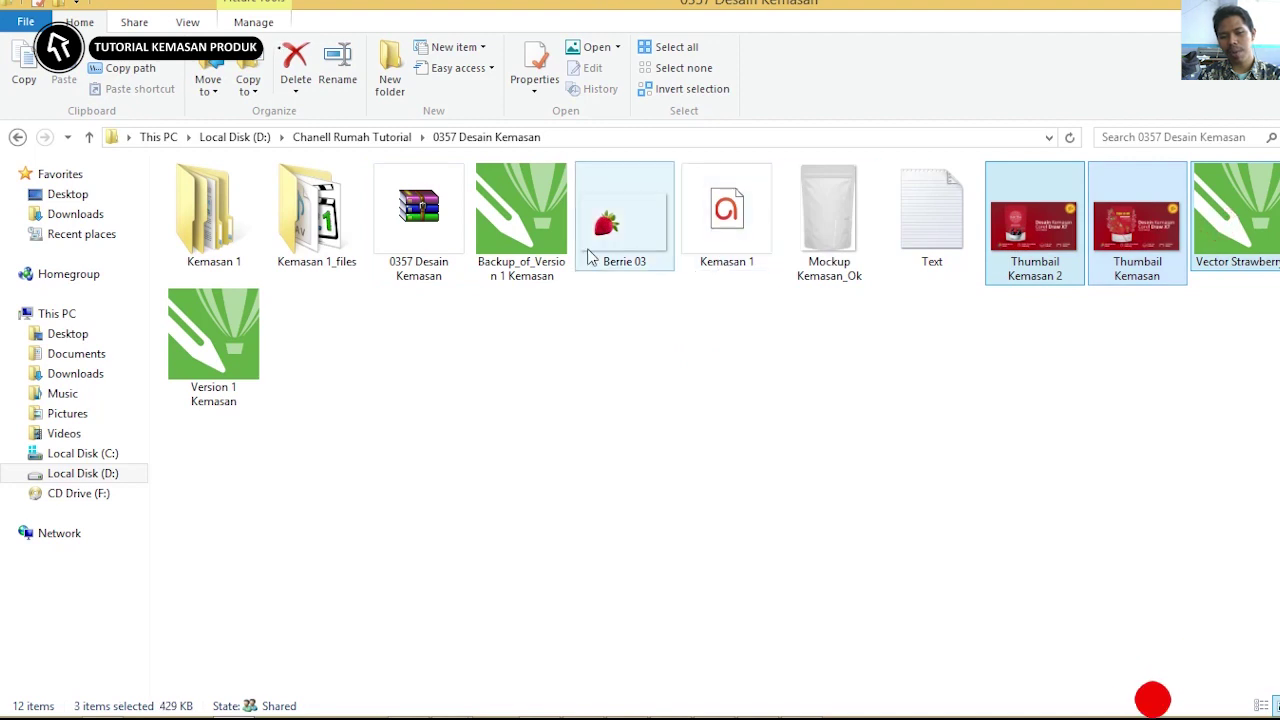
left_click(522, 243, "ctrl")
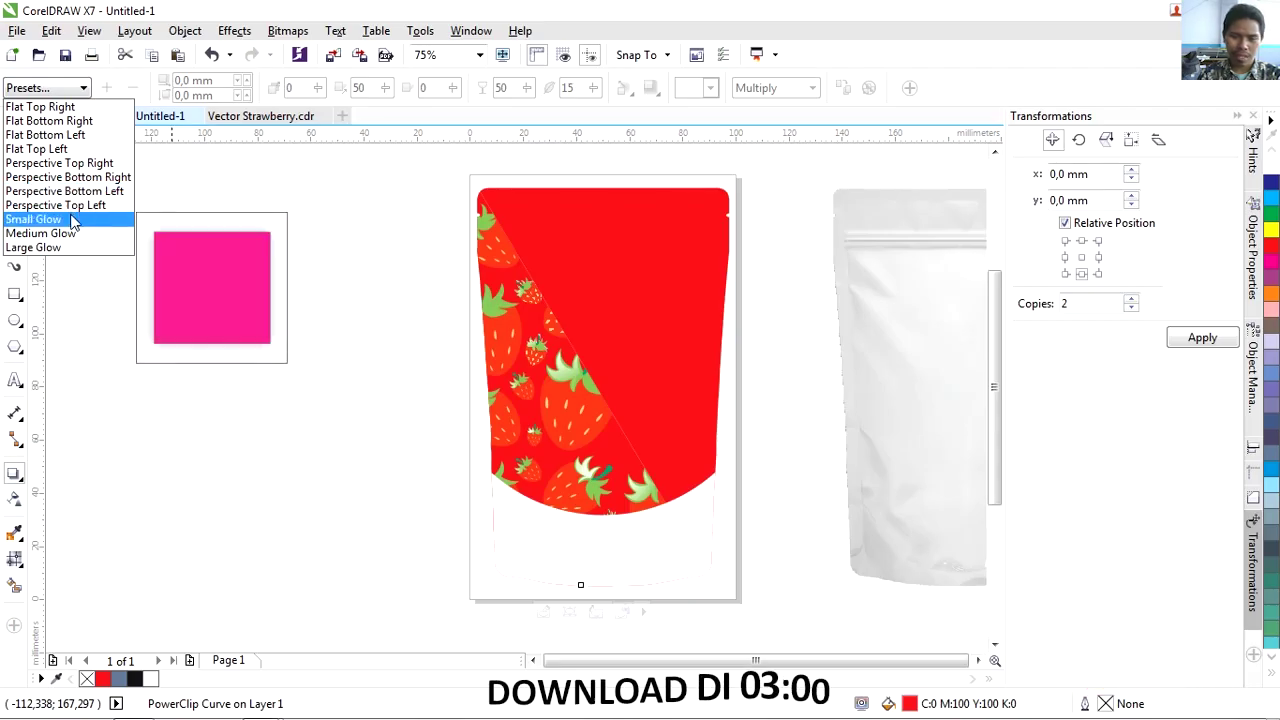
Apply the Small Glow shadow preset and set its colour to C0 M100 Y100 K40
left_click(71, 220)
left_click(709, 88)
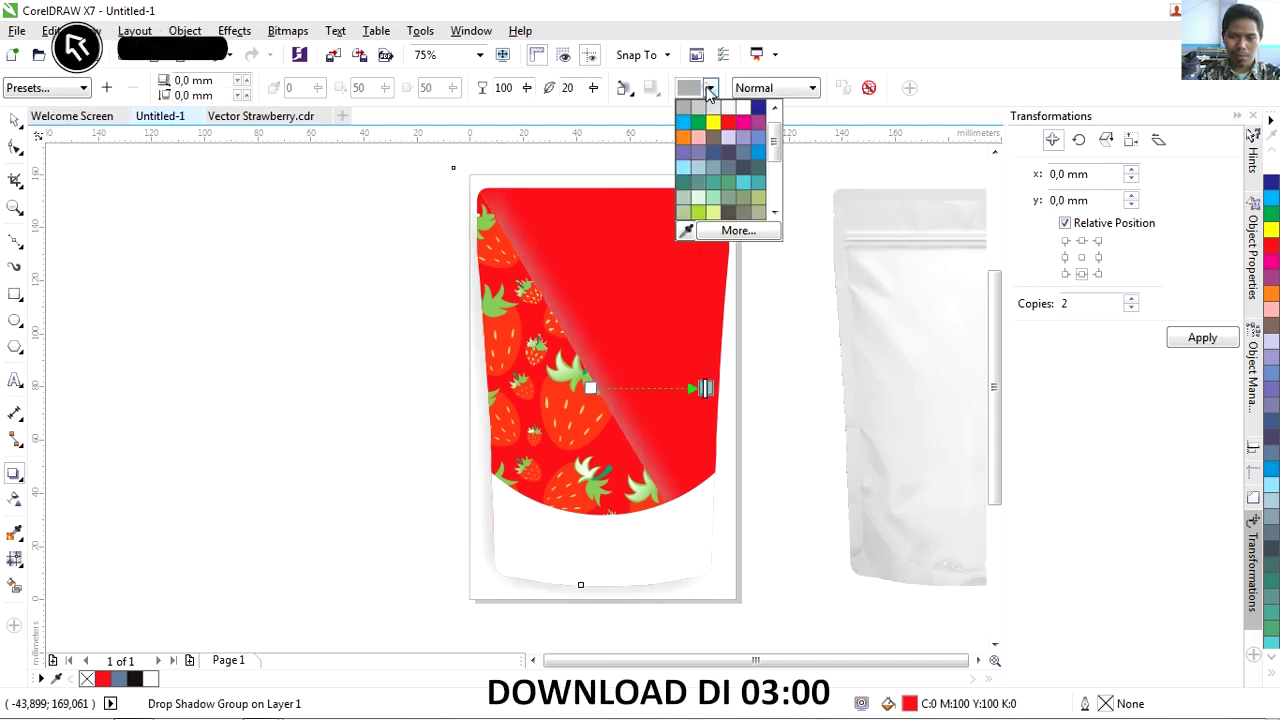
left_click(729, 122)
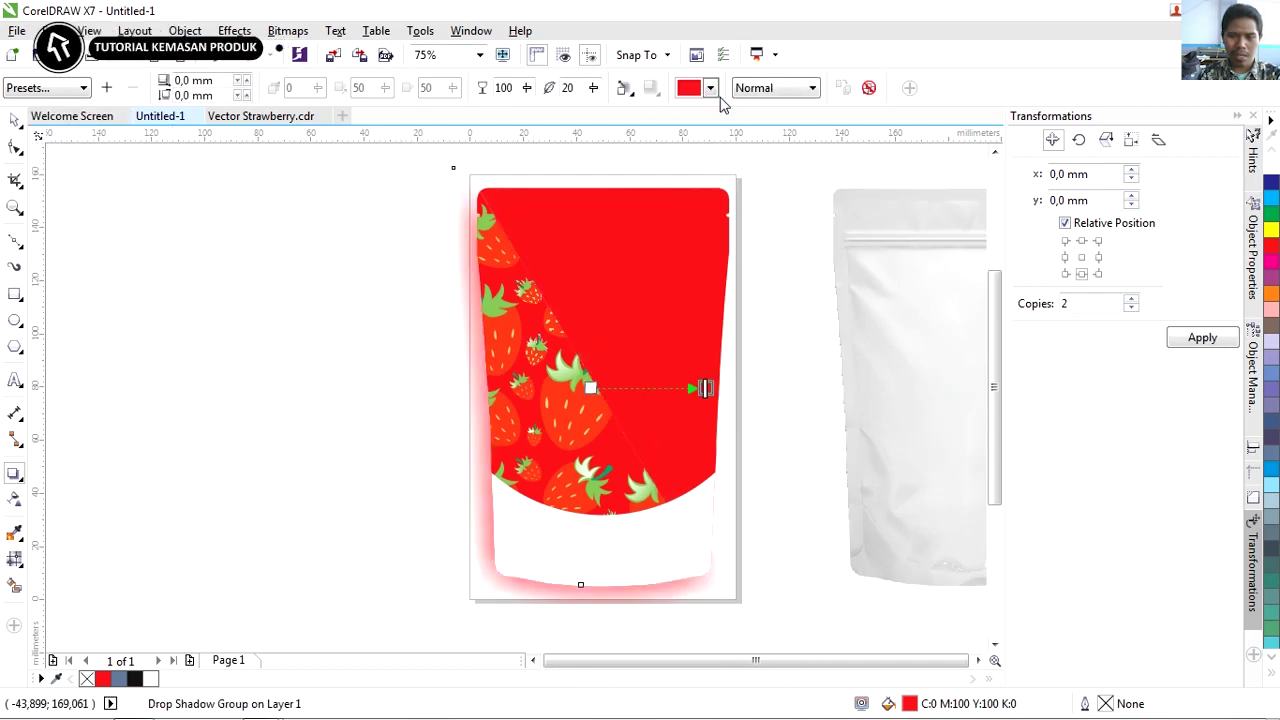
left_click(709, 88)
left_click(730, 230)
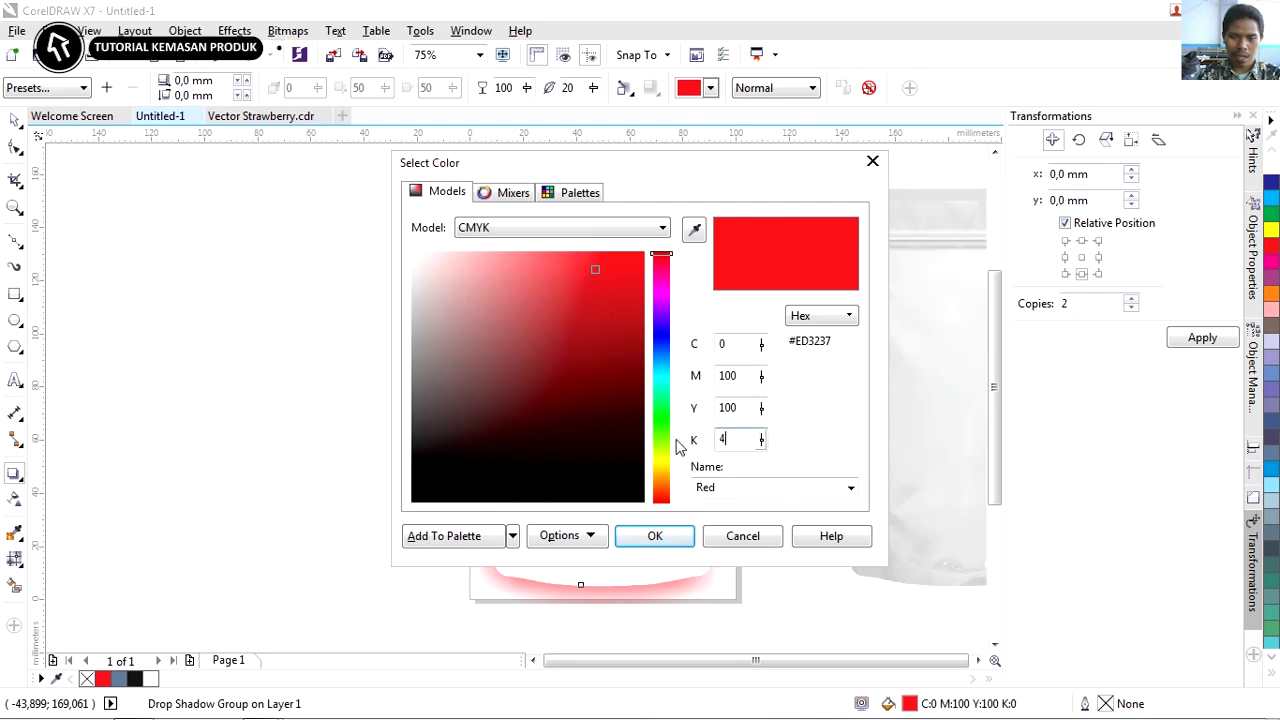
left_click(741, 409)
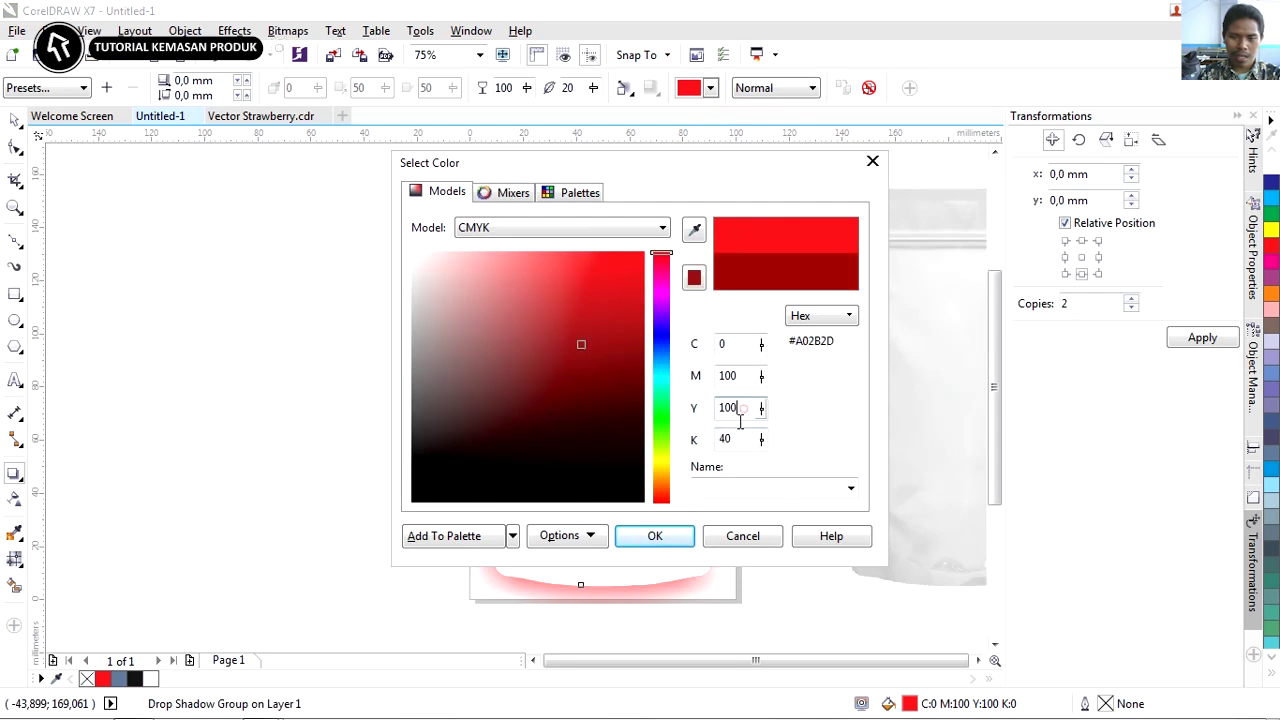
left_click(683, 538)
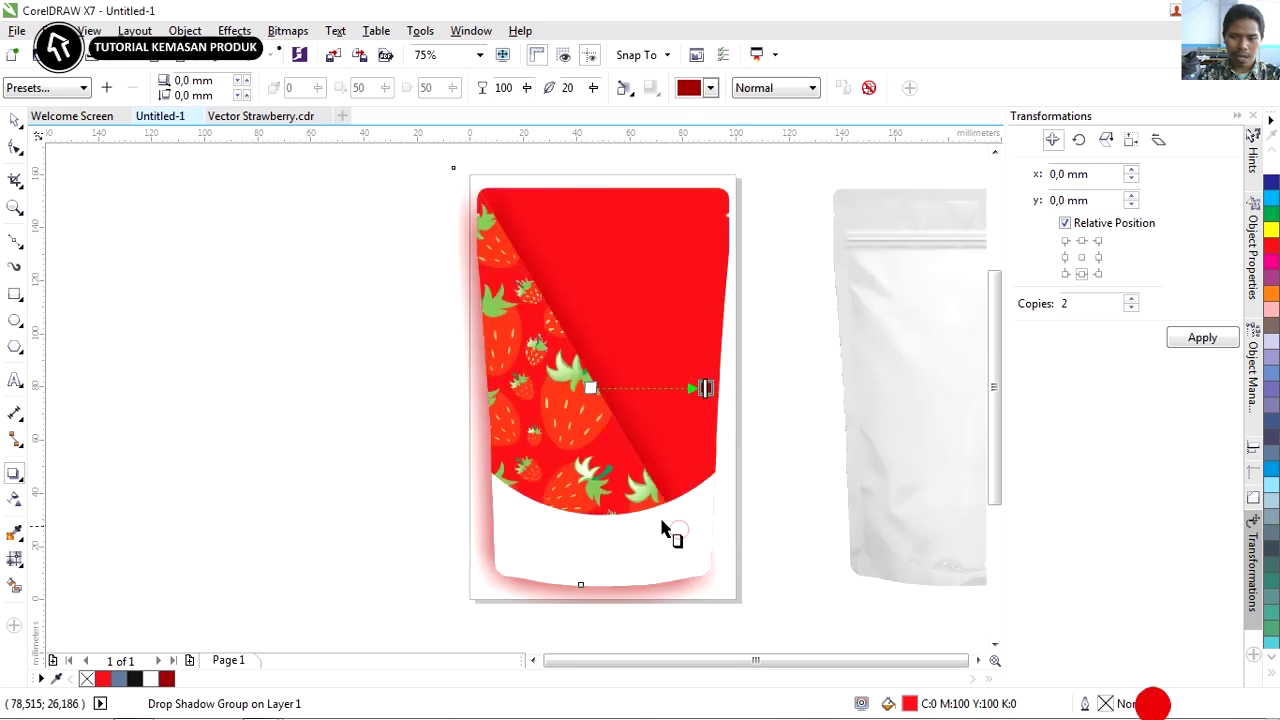
Send the lens rectangle to the back of the page
right_click(459, 196)
left_click(385, 229)
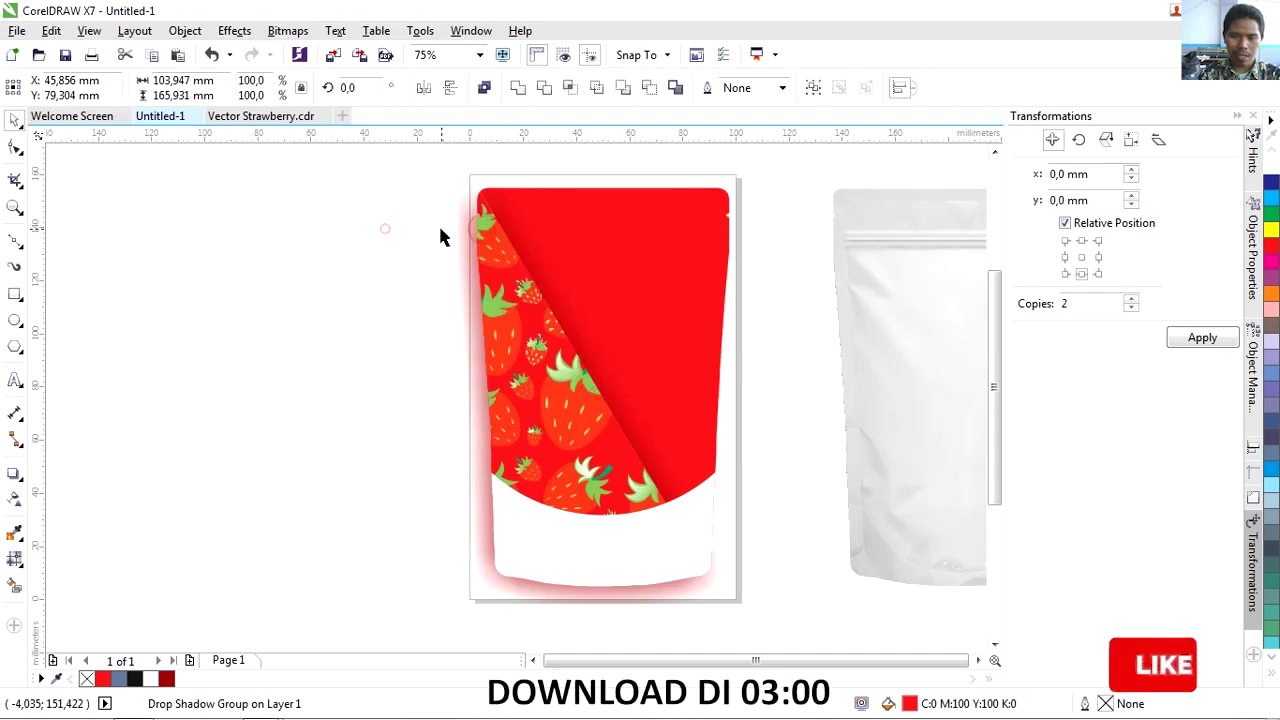
left_click_drag(448, 217, 366, 211)
key("ctrl+z")
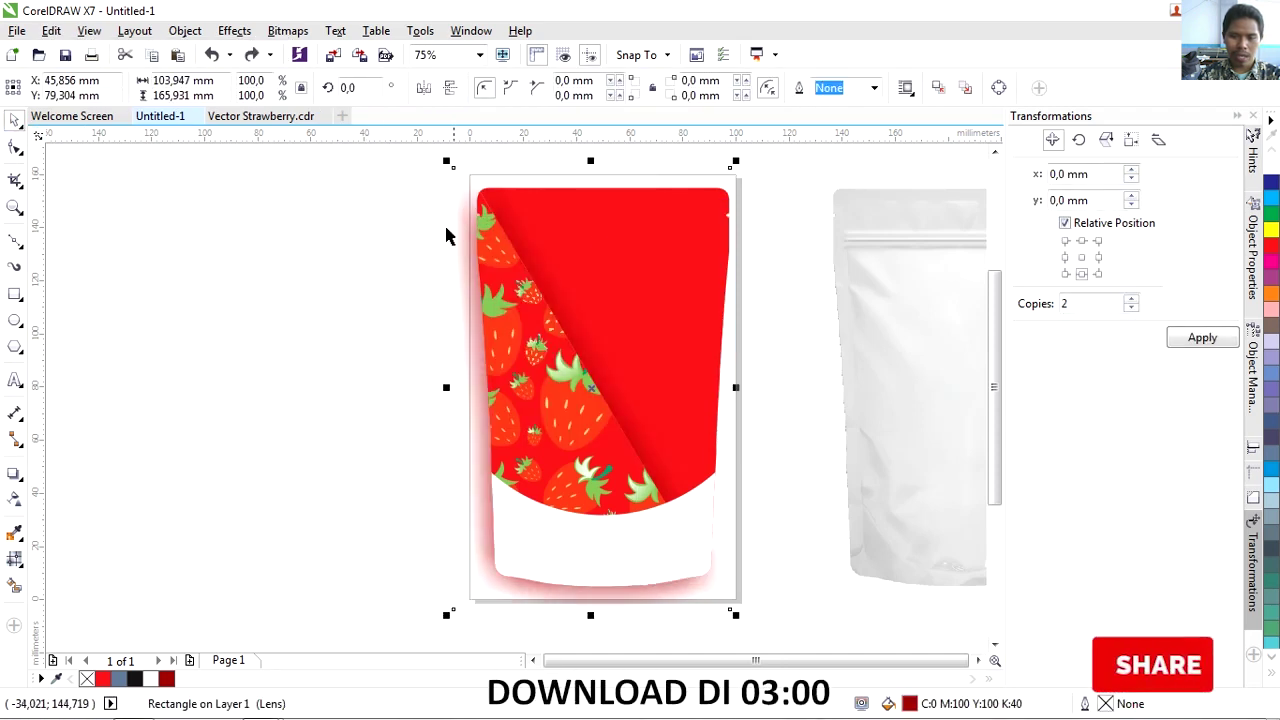
right_click(596, 233)
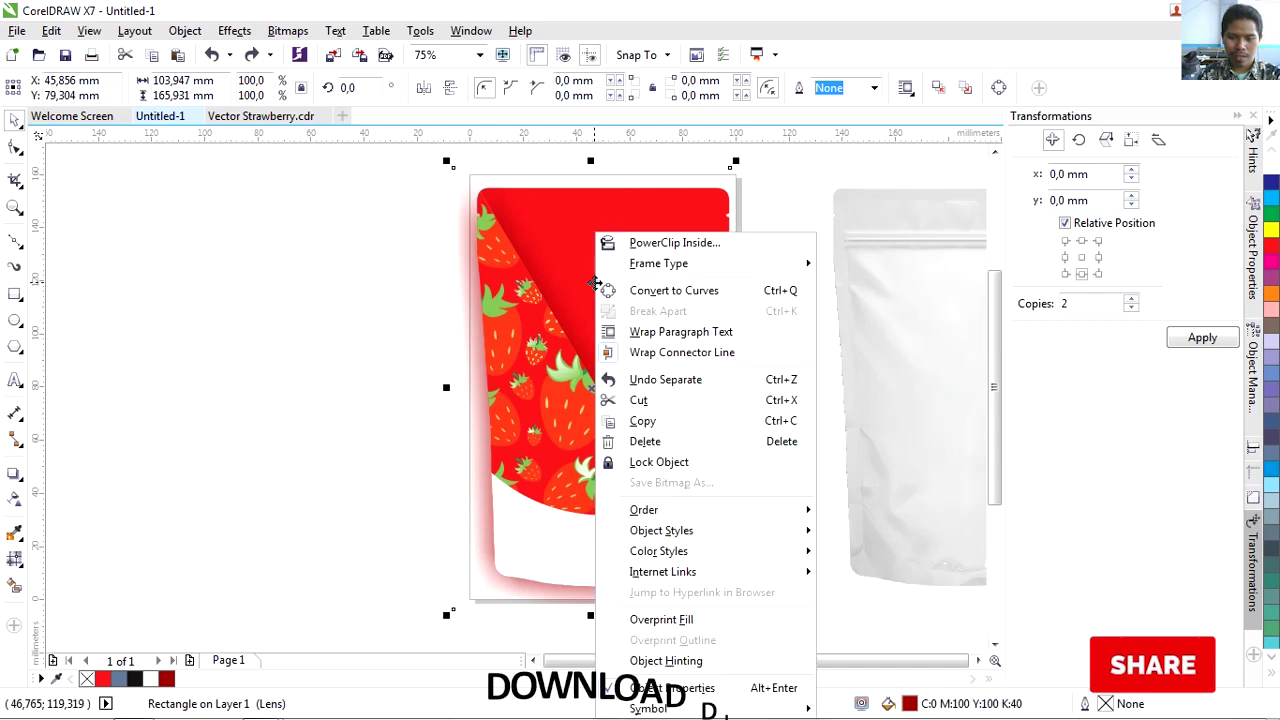
left_click(665, 510)
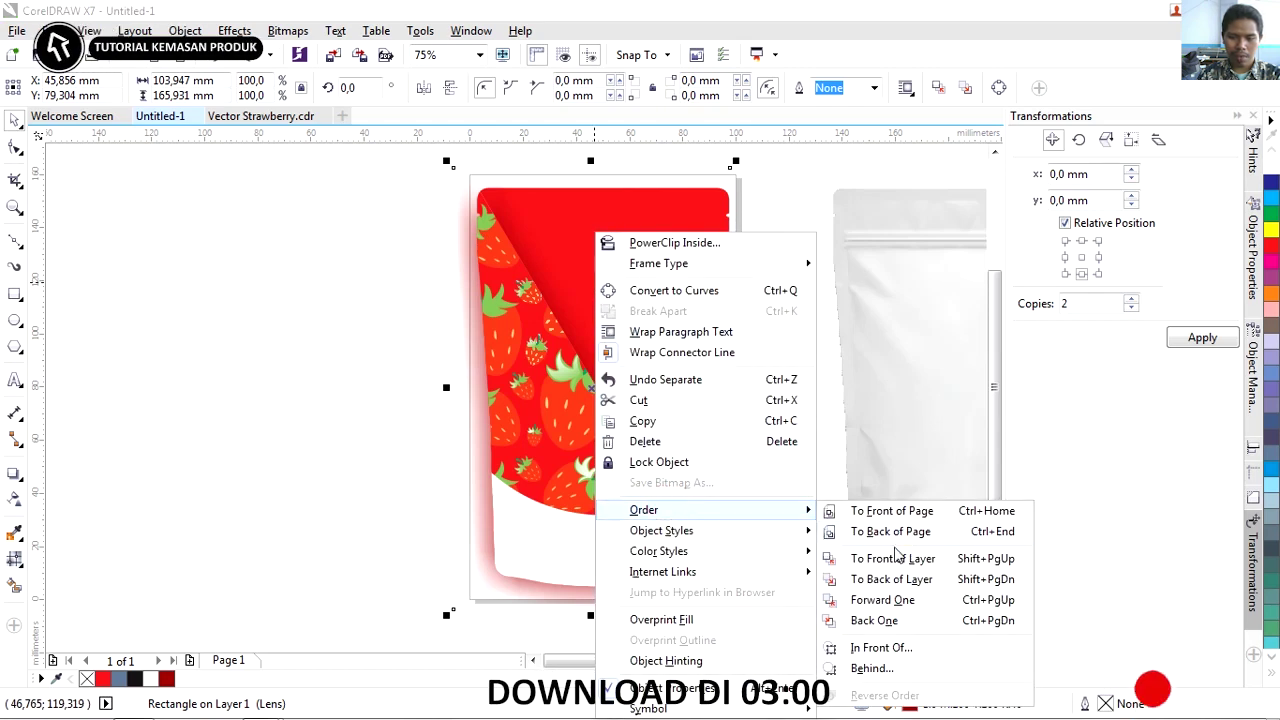
left_click(890, 531)
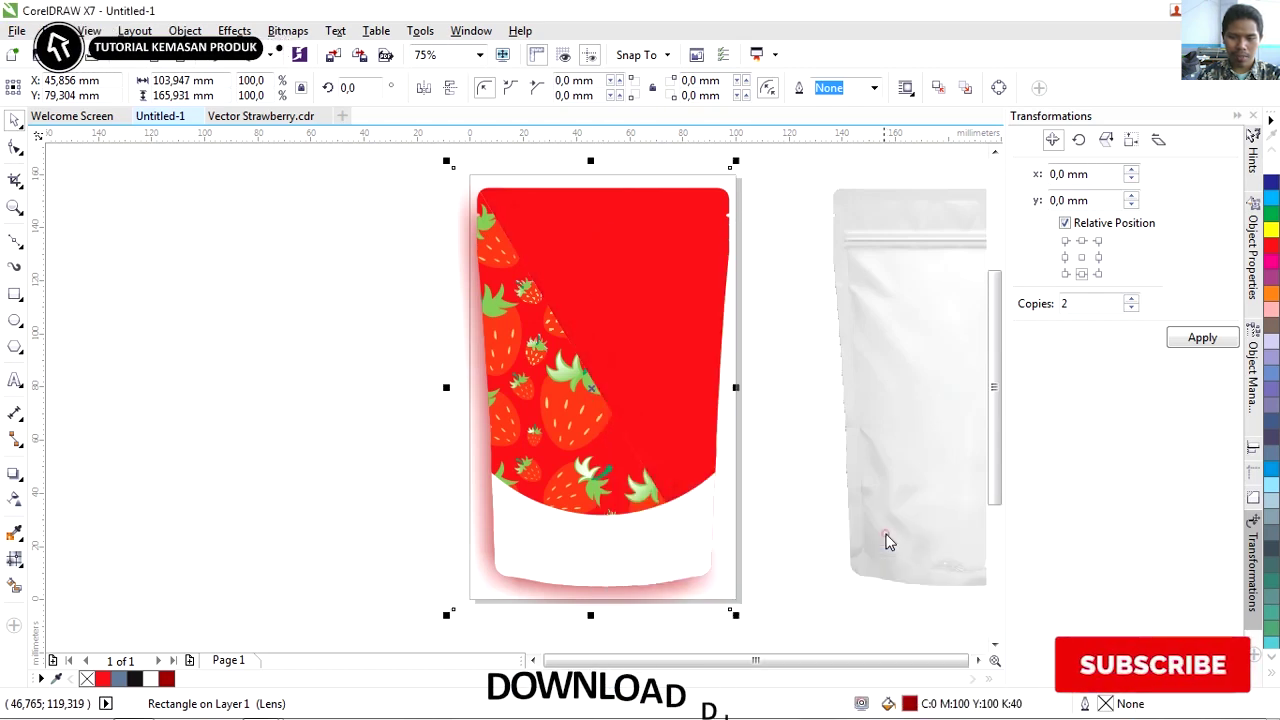
Place the lens rectangle behind the pouch artwork so the white bottom fades softly
right_click(467, 216)
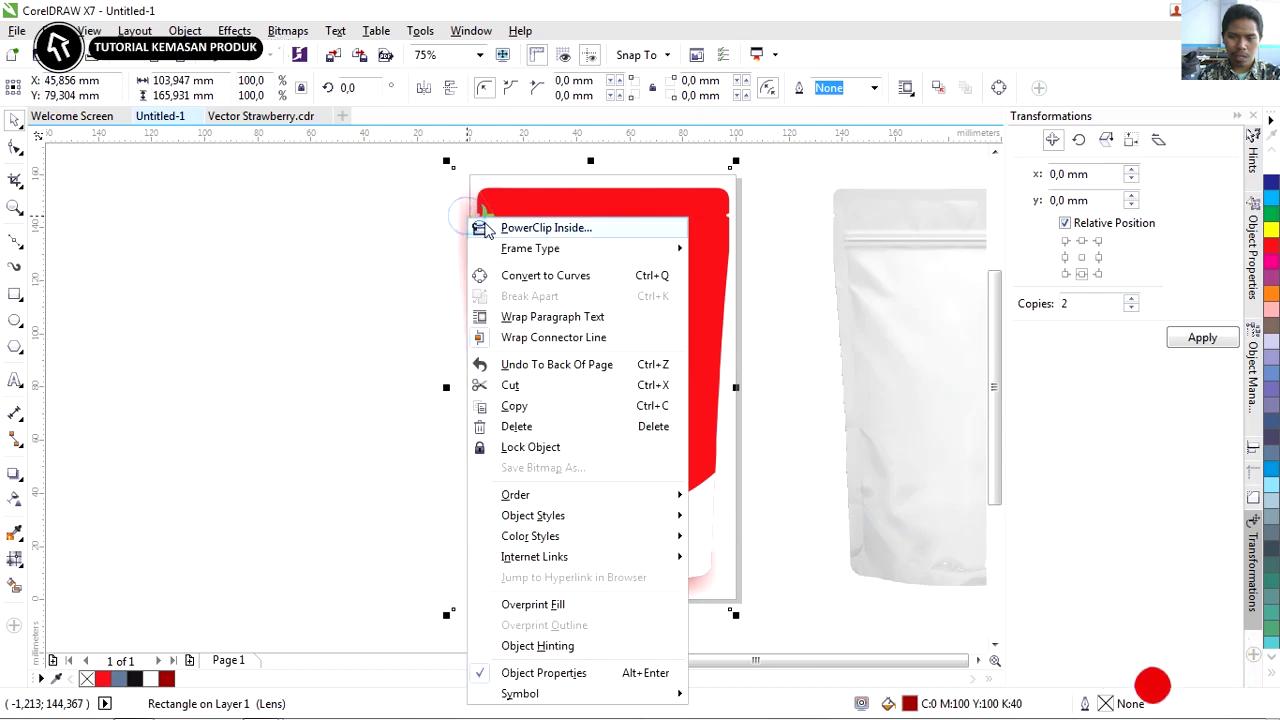
key("Escape")
key("Escape")
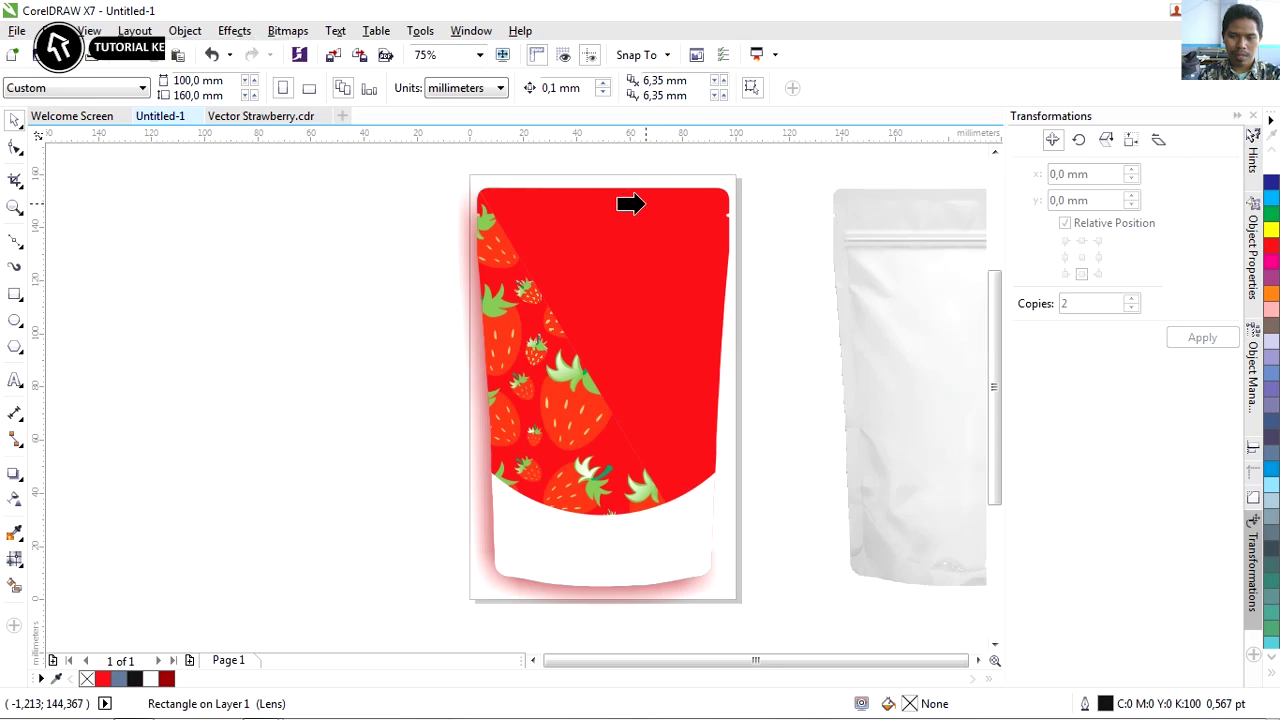
left_click(517, 283)
scroll(597, 293, "down", 3)
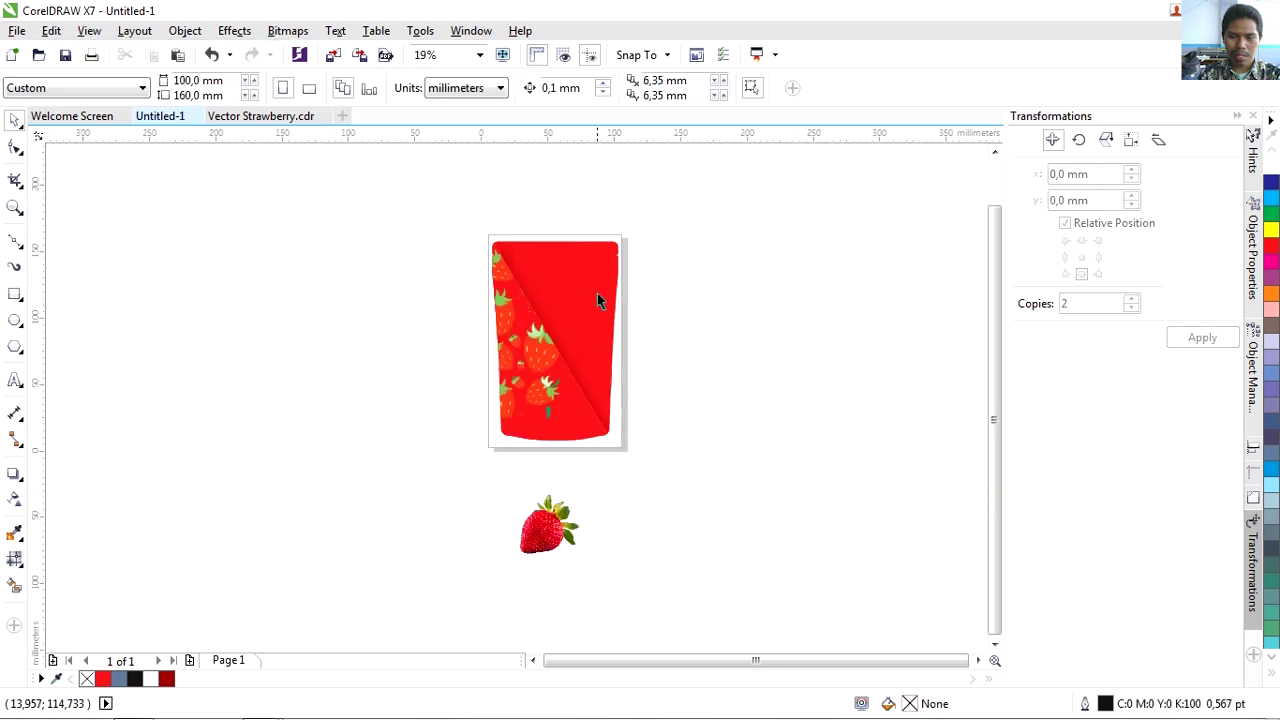
scroll(582, 308, "up", 3)
scroll(582, 316, "up", 1)
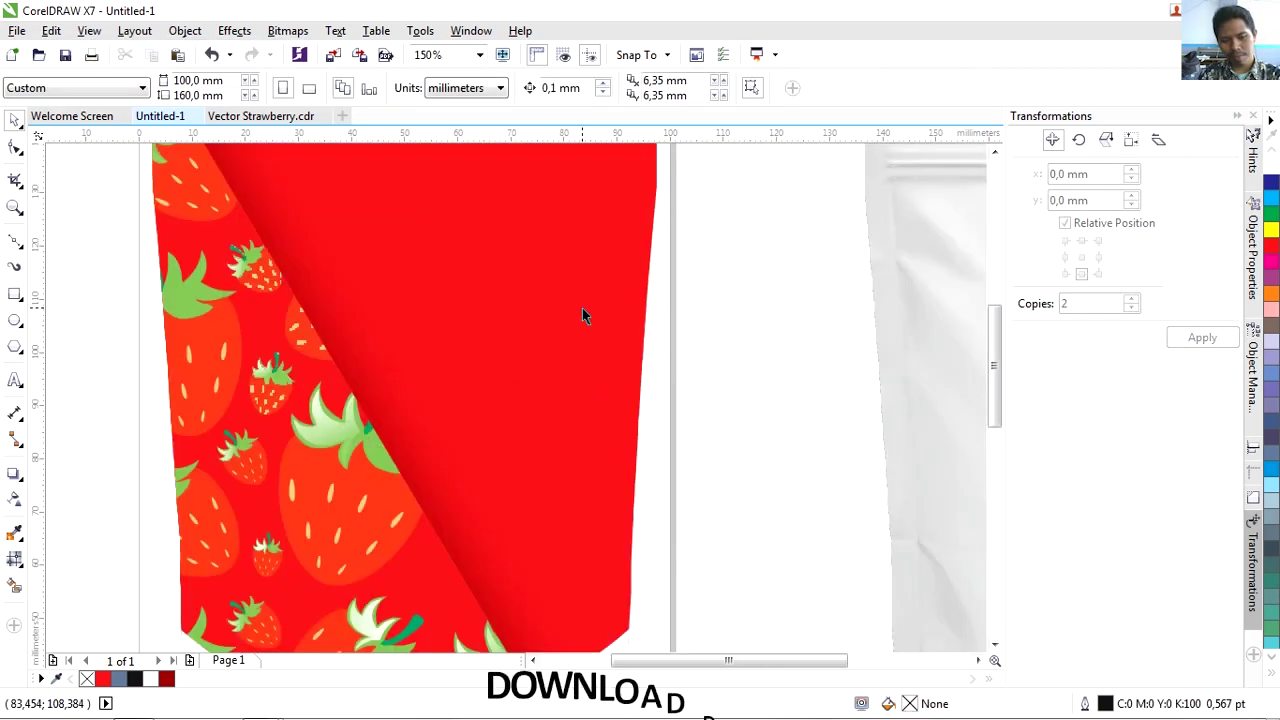
scroll(582, 316, "down", 1)
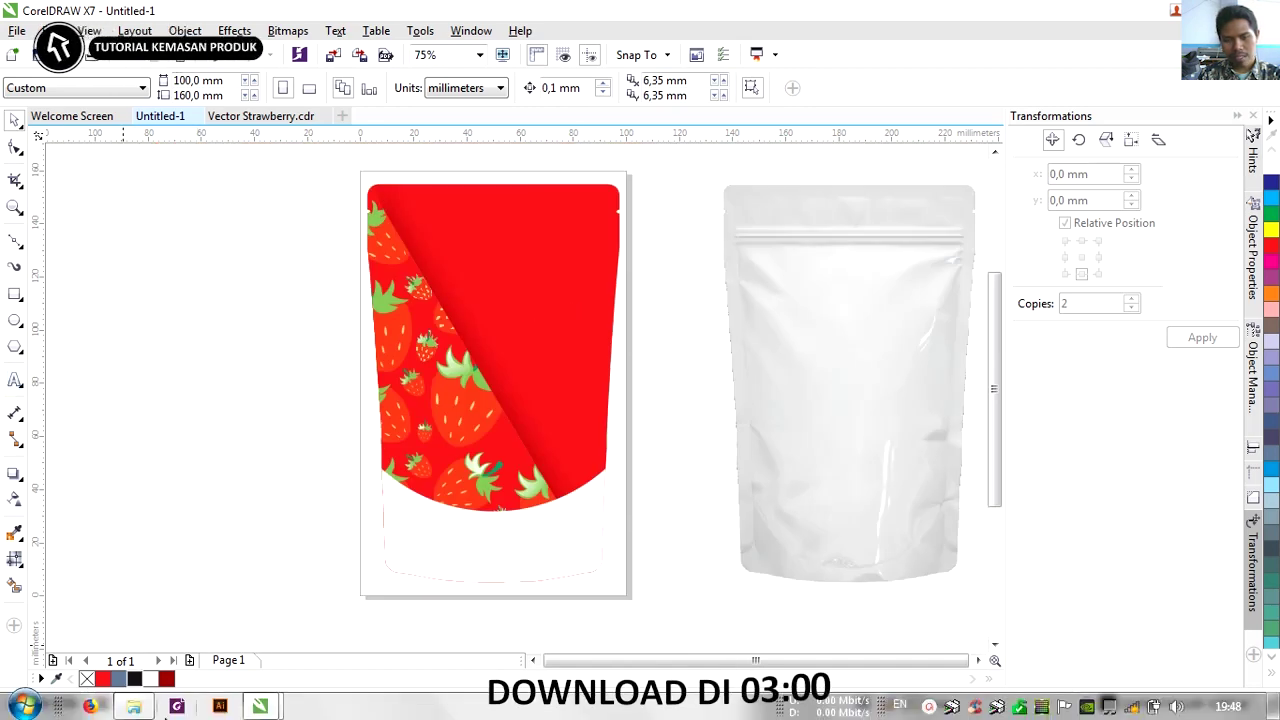
left_click(140, 703)
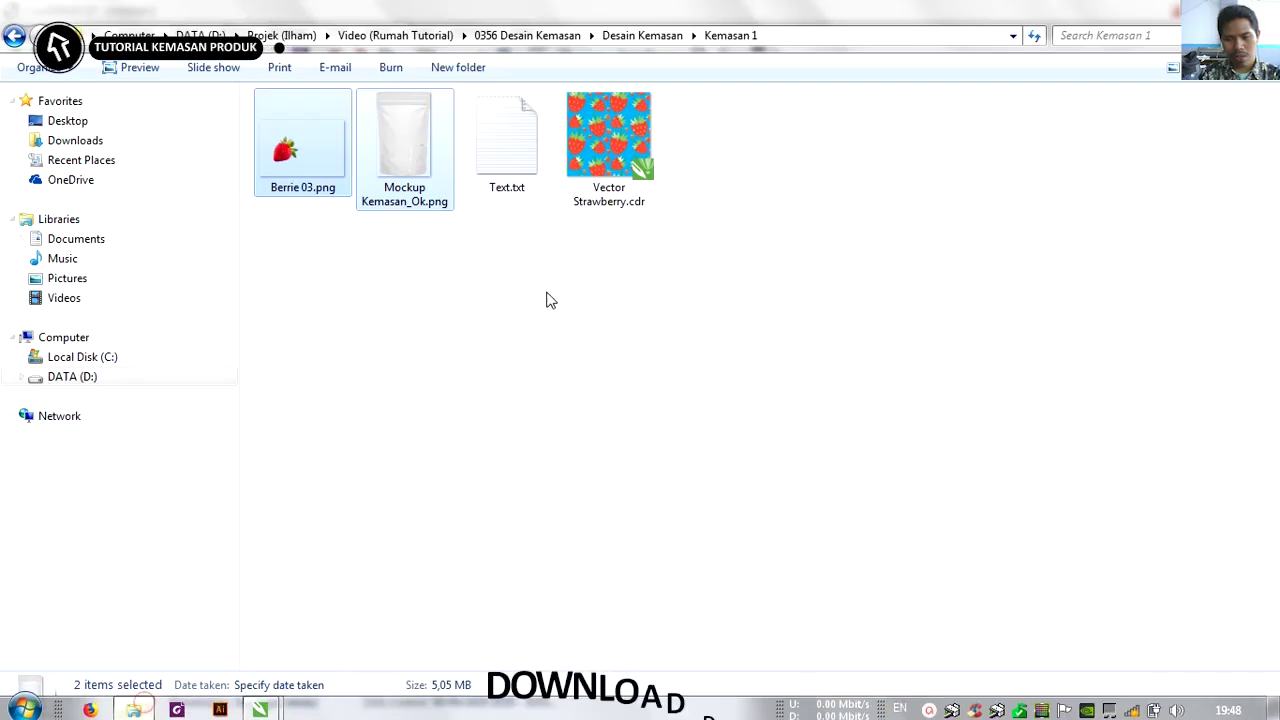
Copy the teh si sri "strawberry" title lines from Text.txt and return to the Untitled-1 pouch
double_click(529, 194)
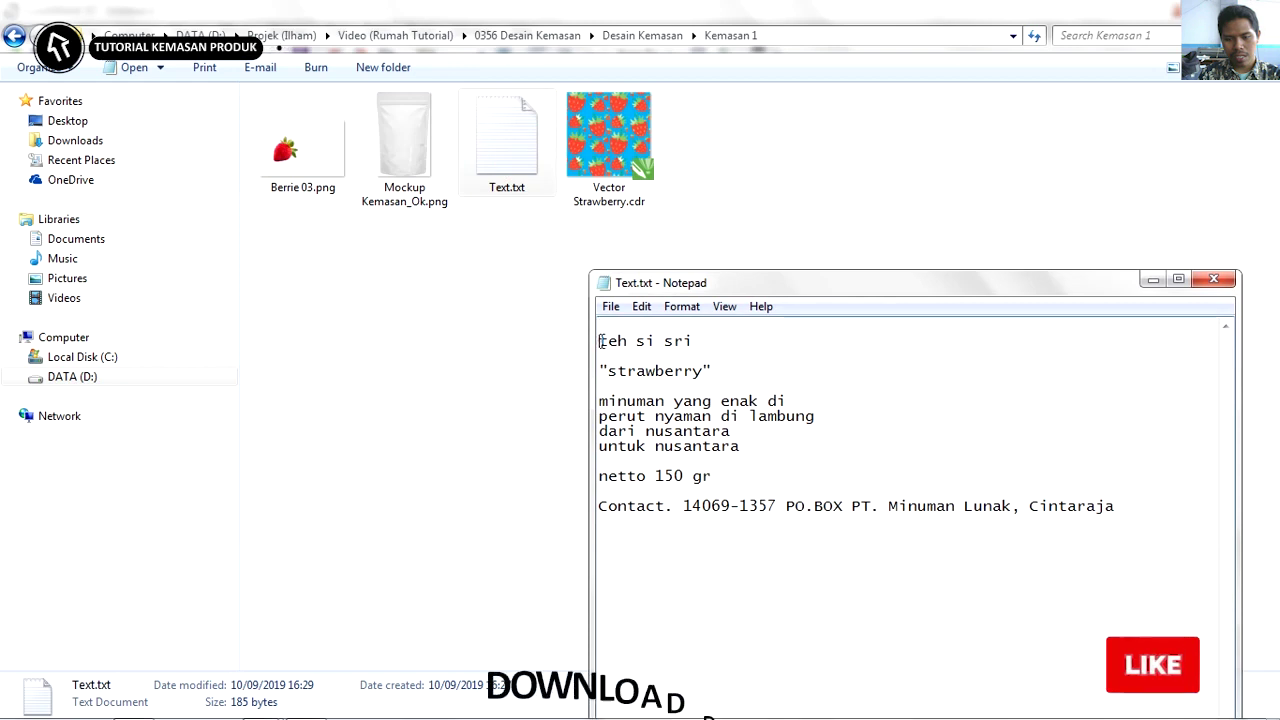
left_click_drag(600, 341, 707, 361)
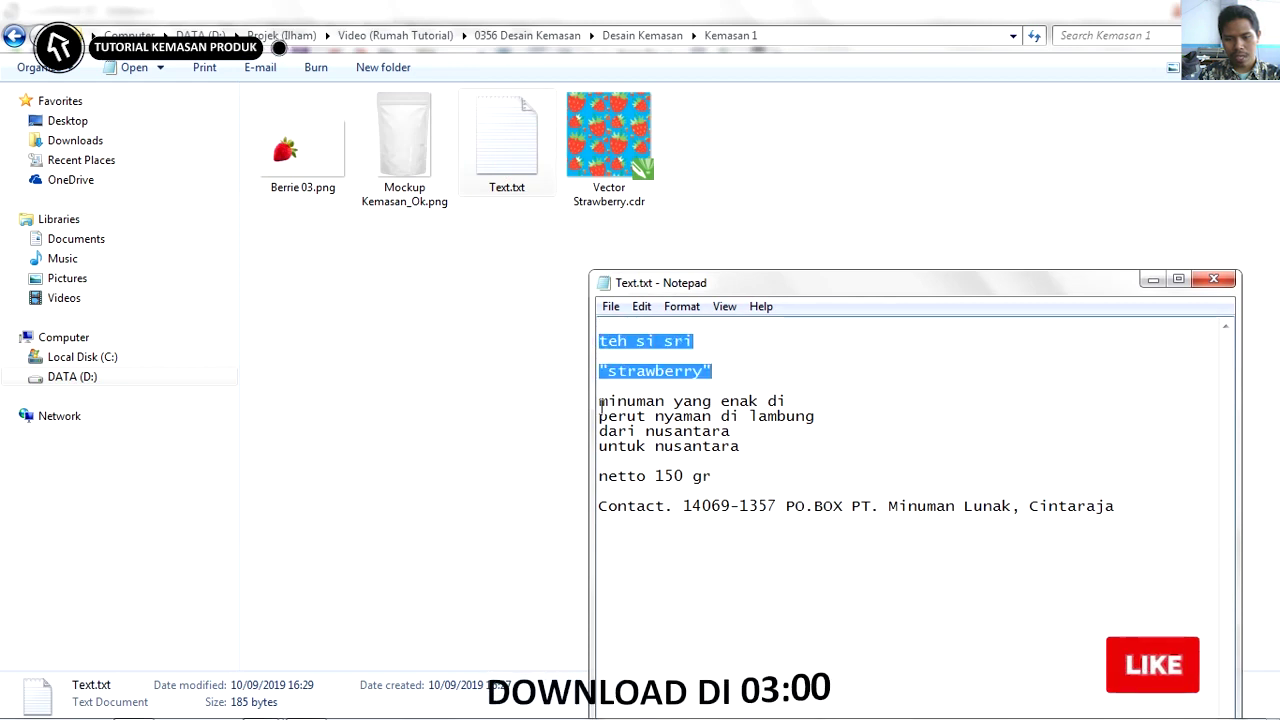
mouse_move(258, 706)
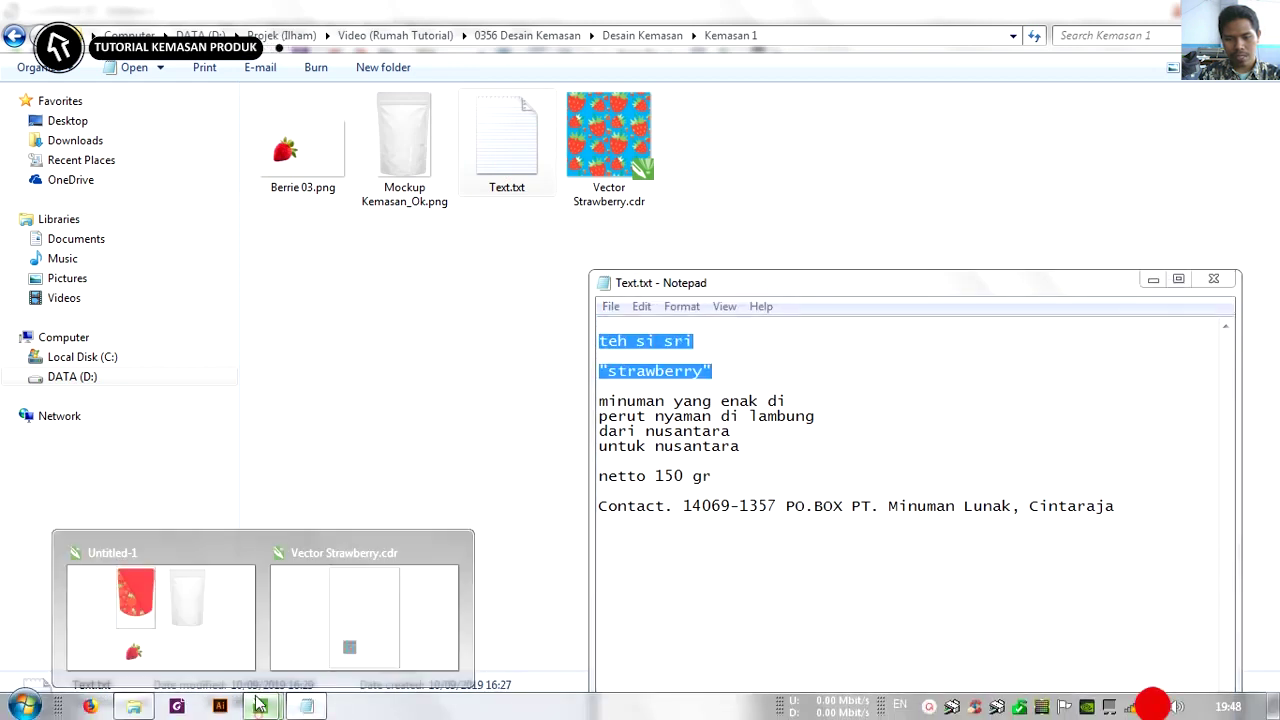
left_click(230, 628)
scroll(501, 365, "up", 2)
left_click(14, 380)
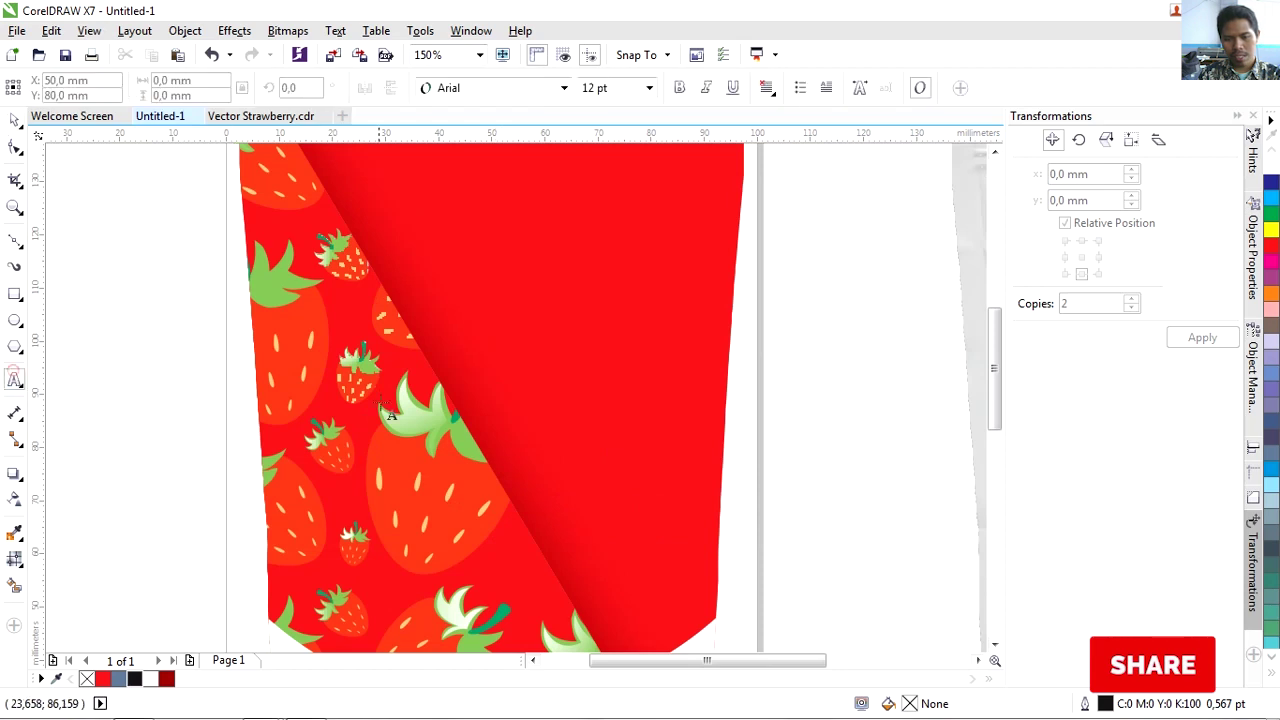
Paste the title onto the red pouch, remove its blank middle line, and duplicate it below
scroll(429, 329, "down", 2)
scroll(449, 297, "up", 2)
left_click(440, 297)
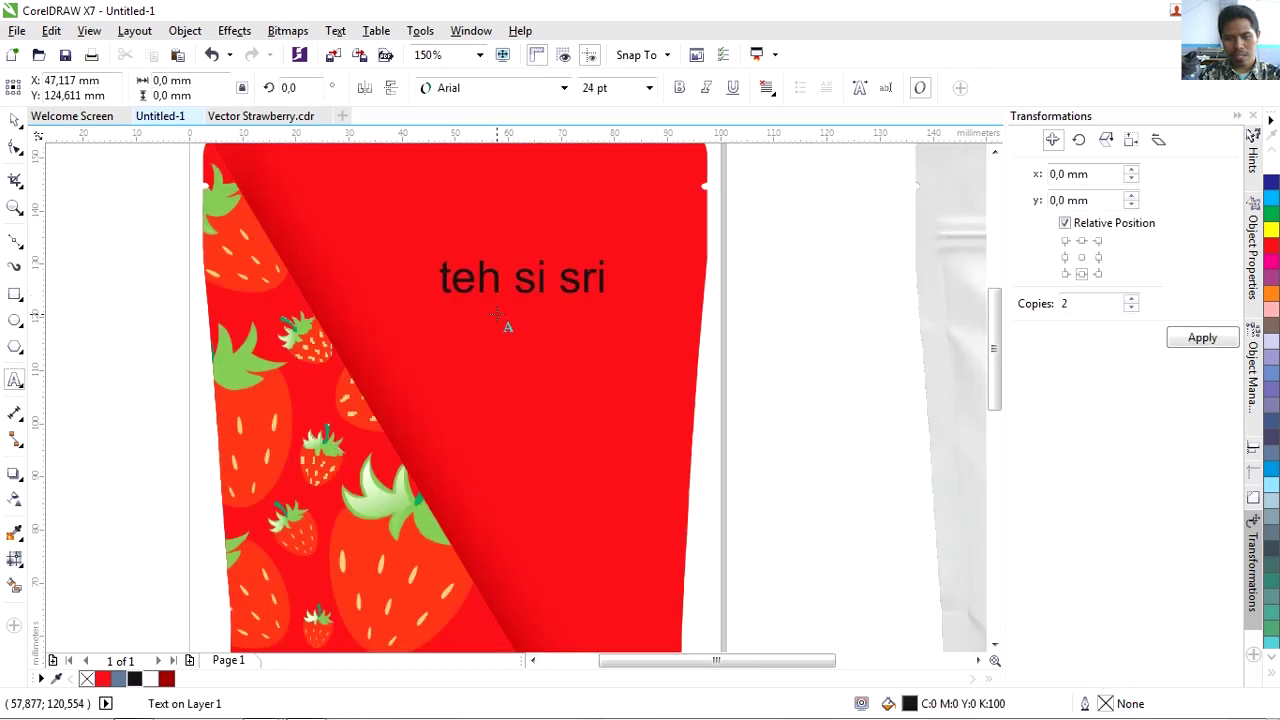
key("ctrl+v")
left_click(445, 315)
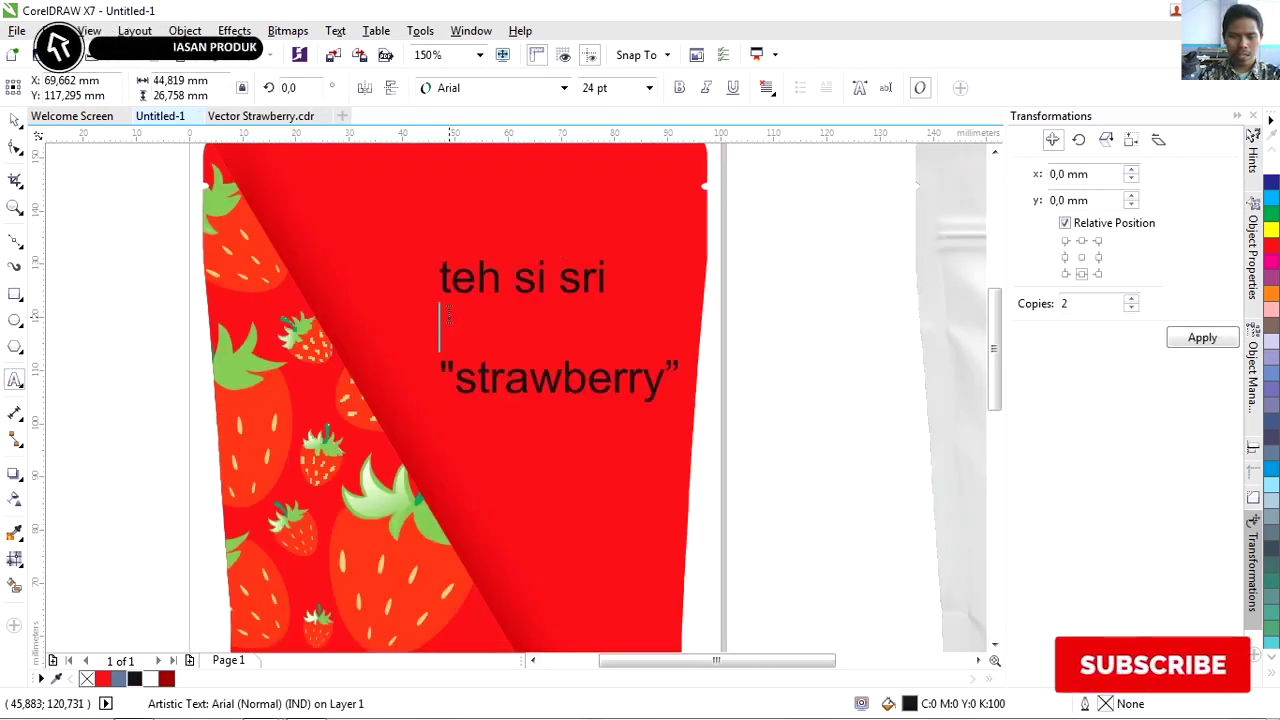
key("BackSpace")
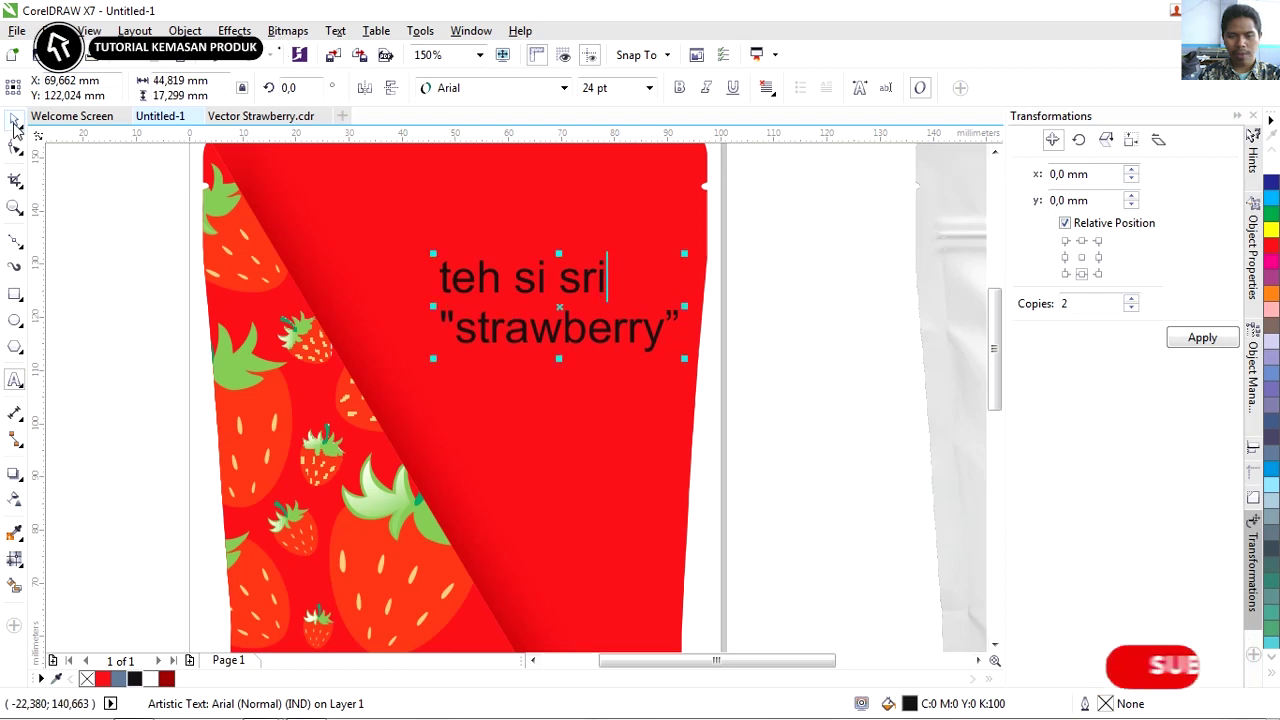
left_click_drag(523, 322, 534, 404)
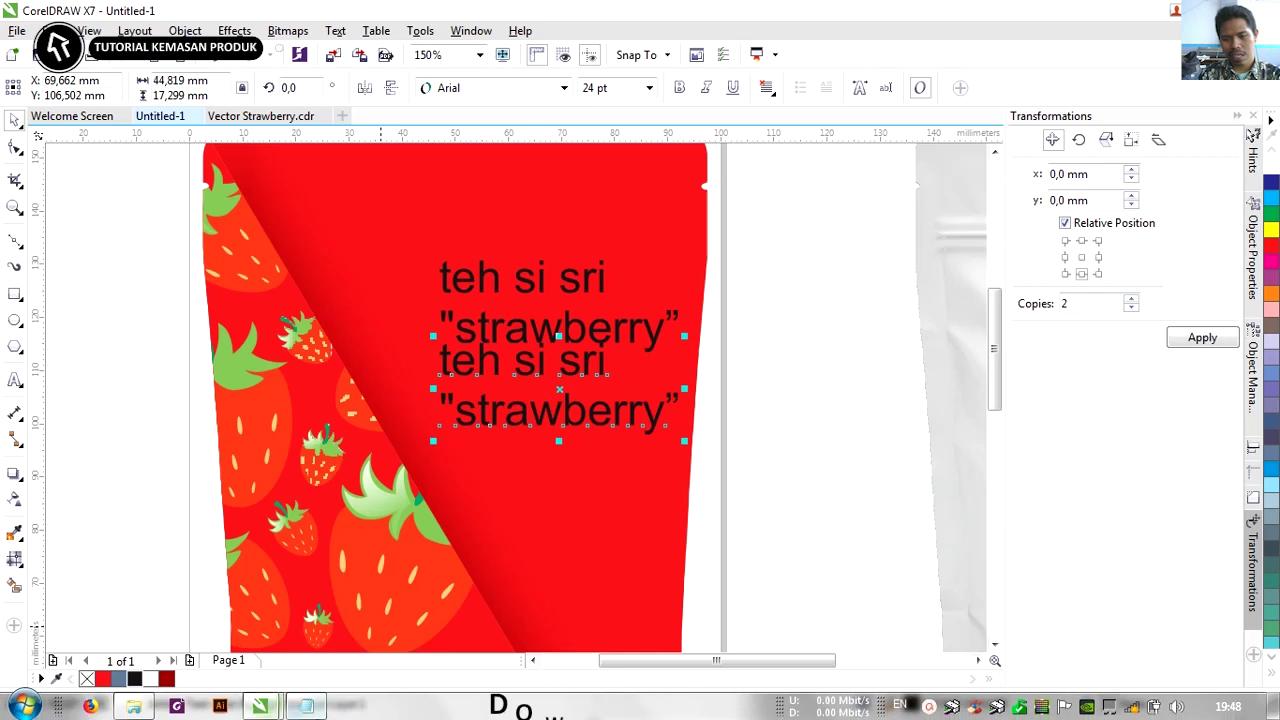
Replace the duplicate with the four tagline lines copied from Notepad and nudge it below the title
key("alt+Tab")
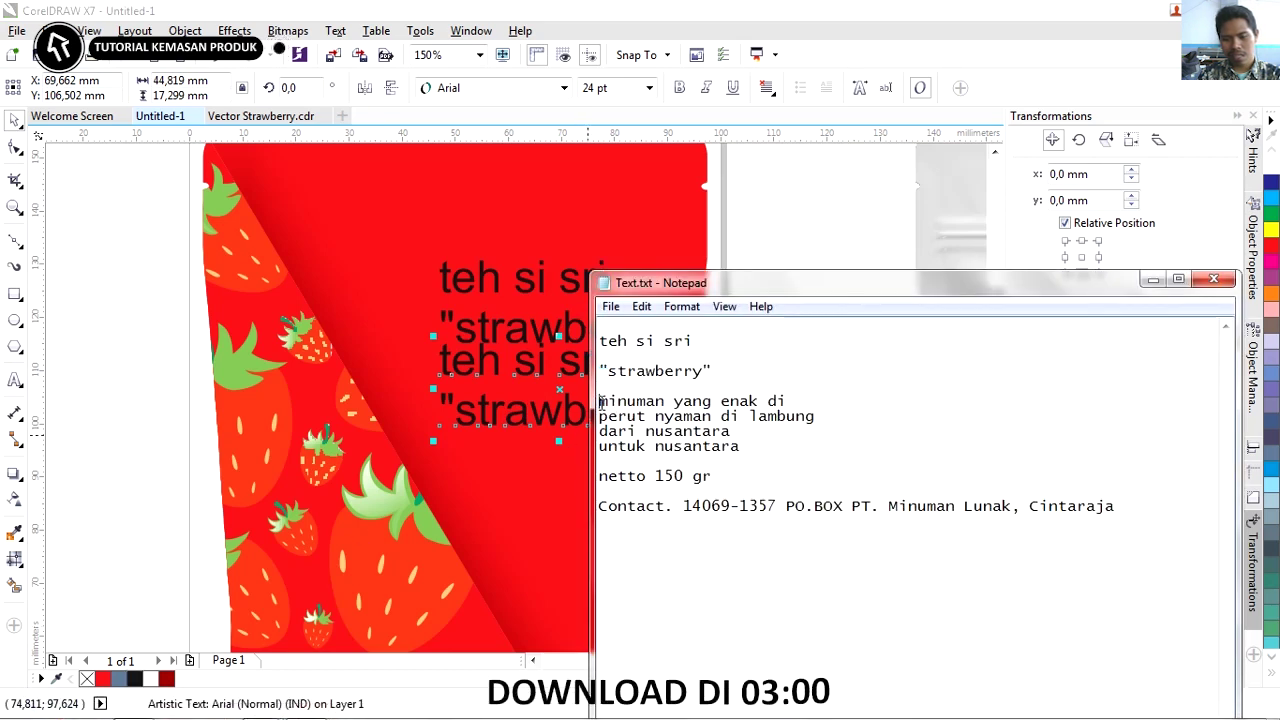
left_click_drag(600, 401, 740, 446)
key("ctrl+c")
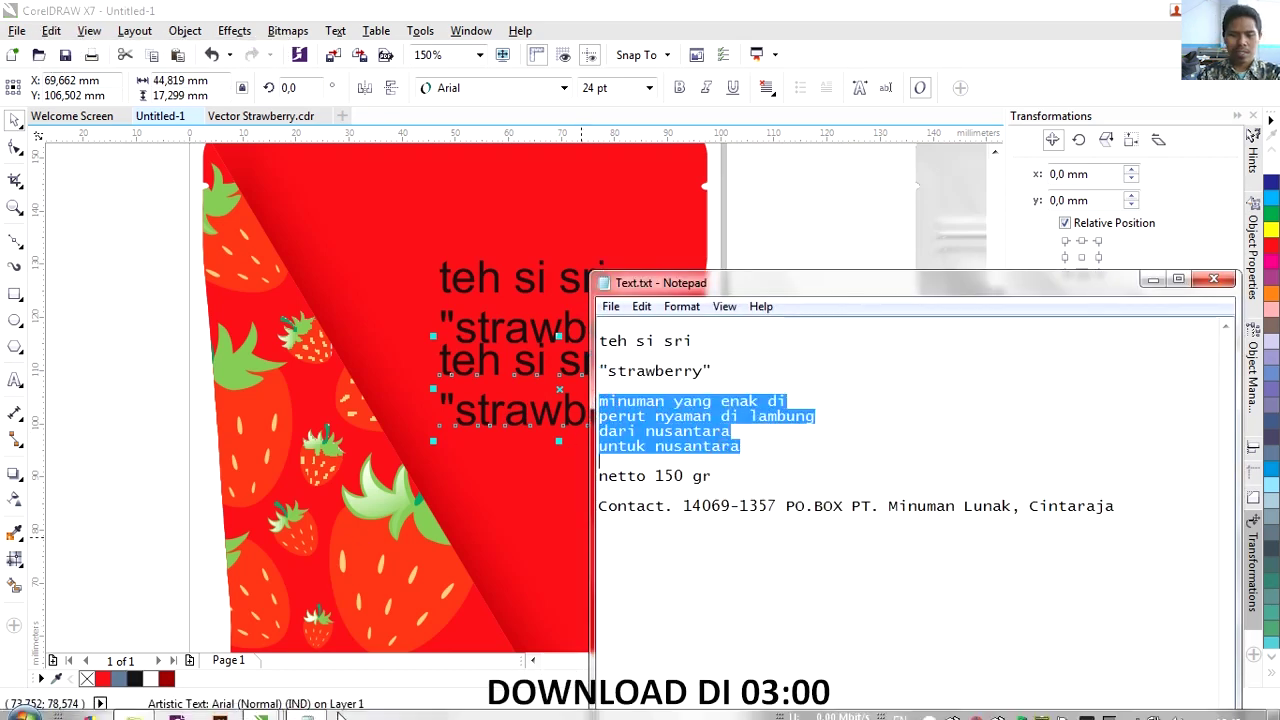
key("alt+Tab")
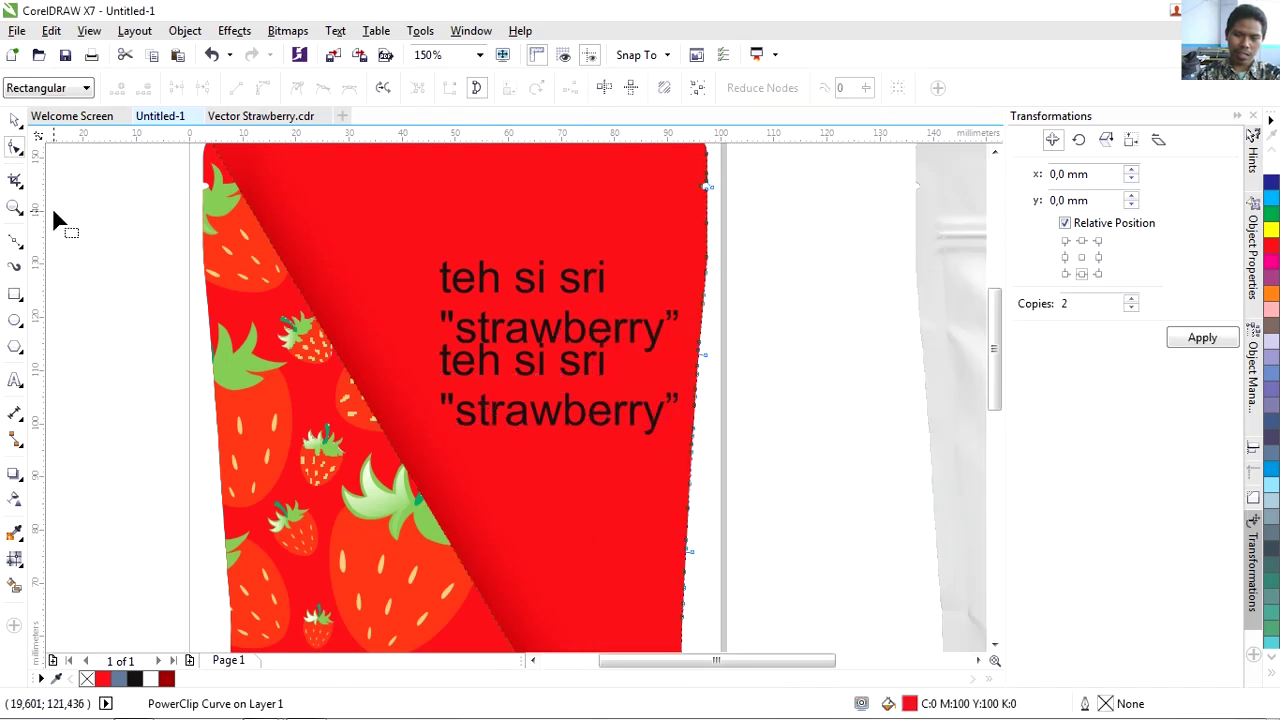
left_click(18, 127)
double_click(508, 412)
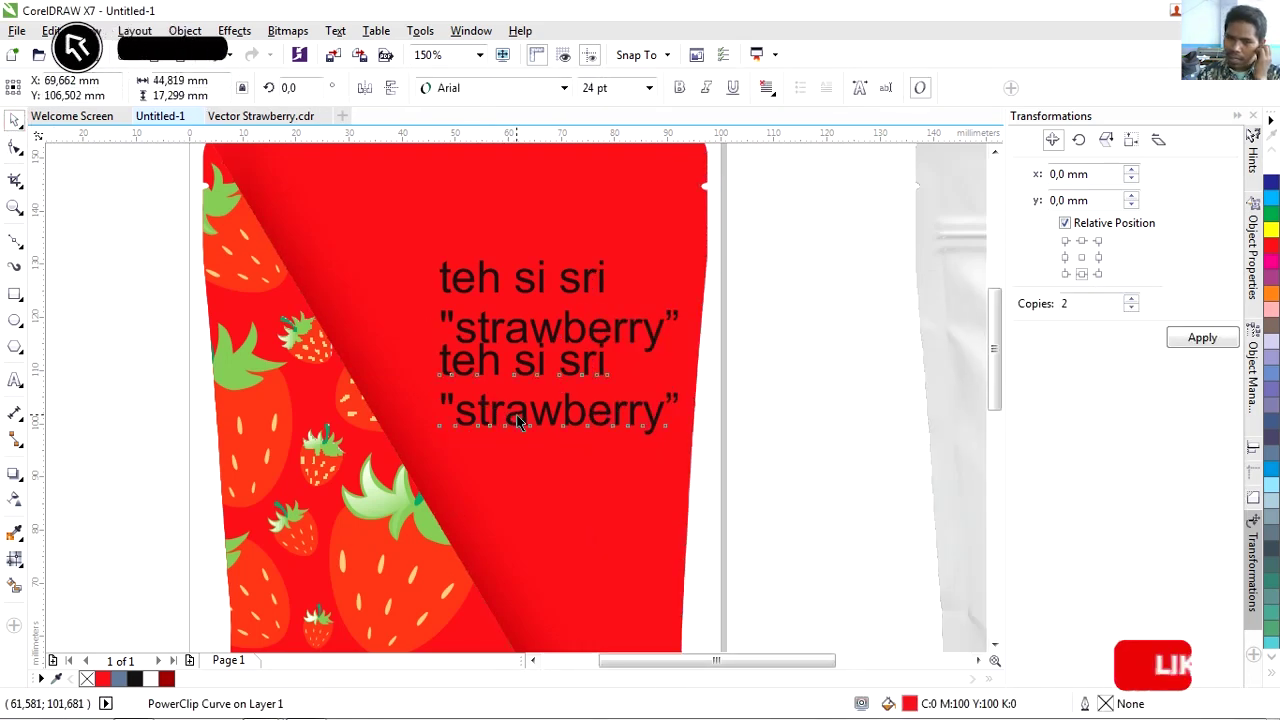
key("ctrl+a")
key("ctrl+v")
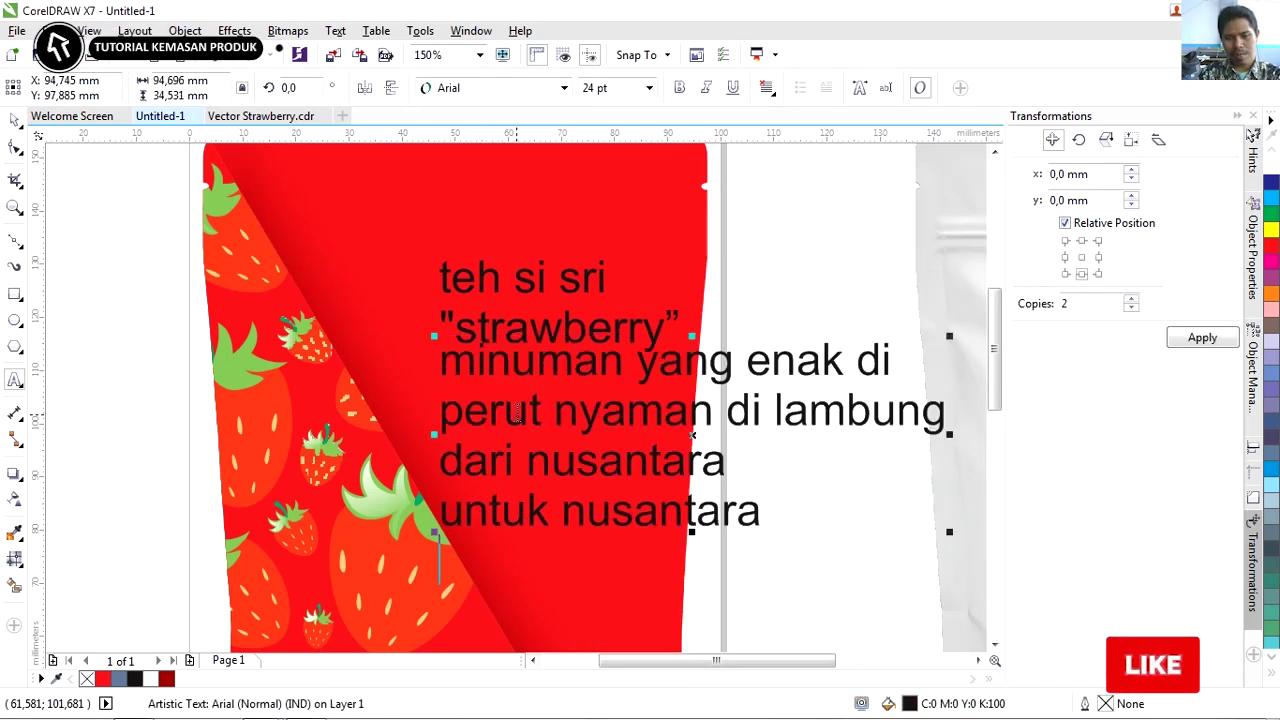
left_click(18, 118)
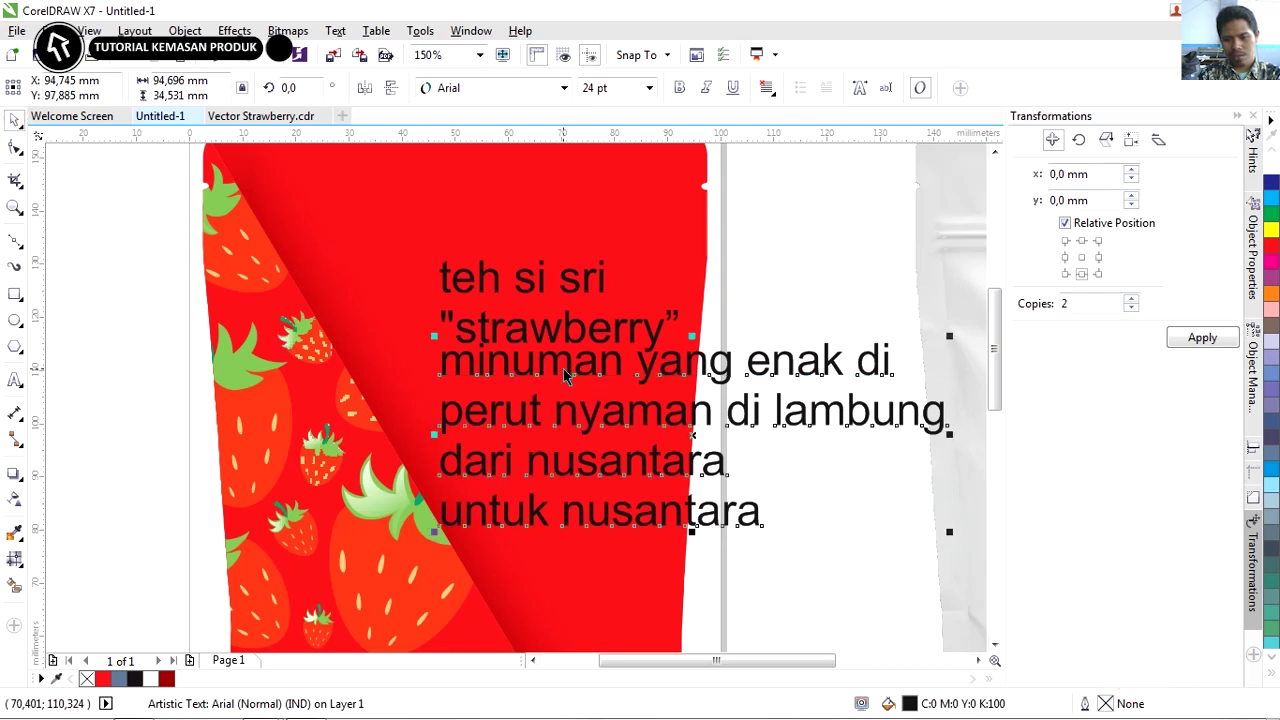
left_click_drag(573, 365, 573, 382)
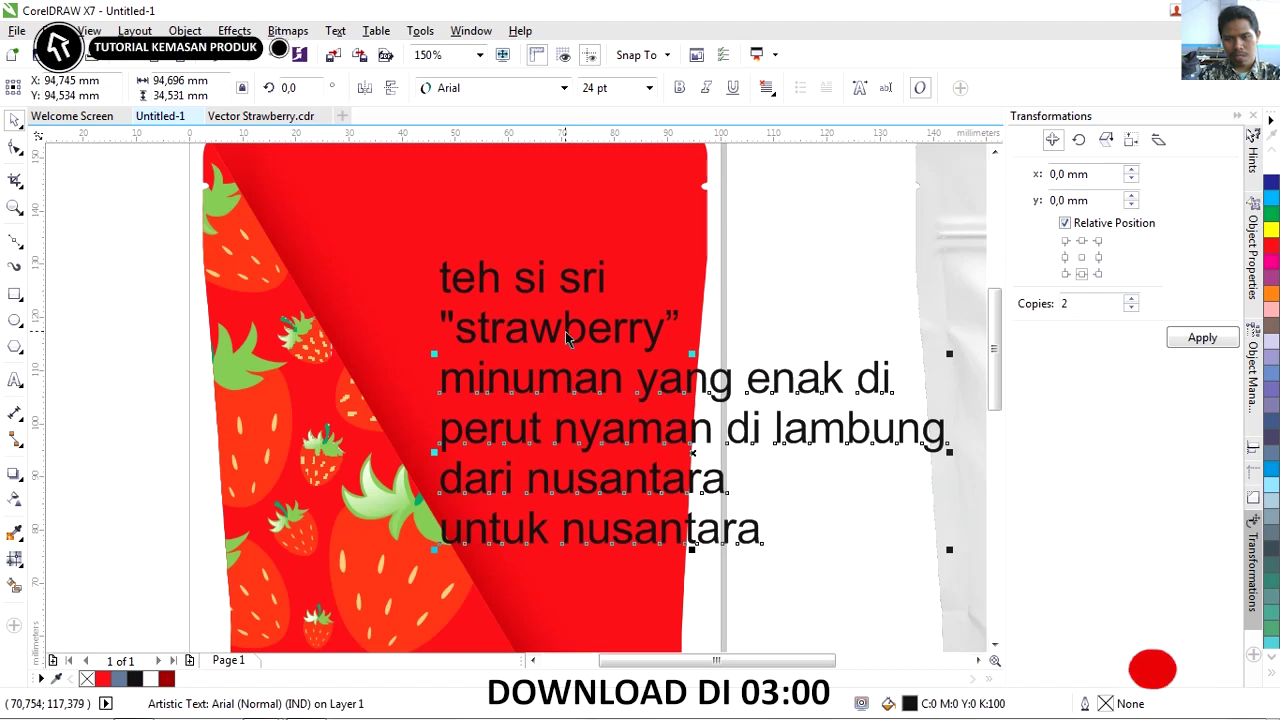
Right-align the title and tagline, setting the title in ObelixPro and the tagline in Montserrat Medium
left_click(767, 88)
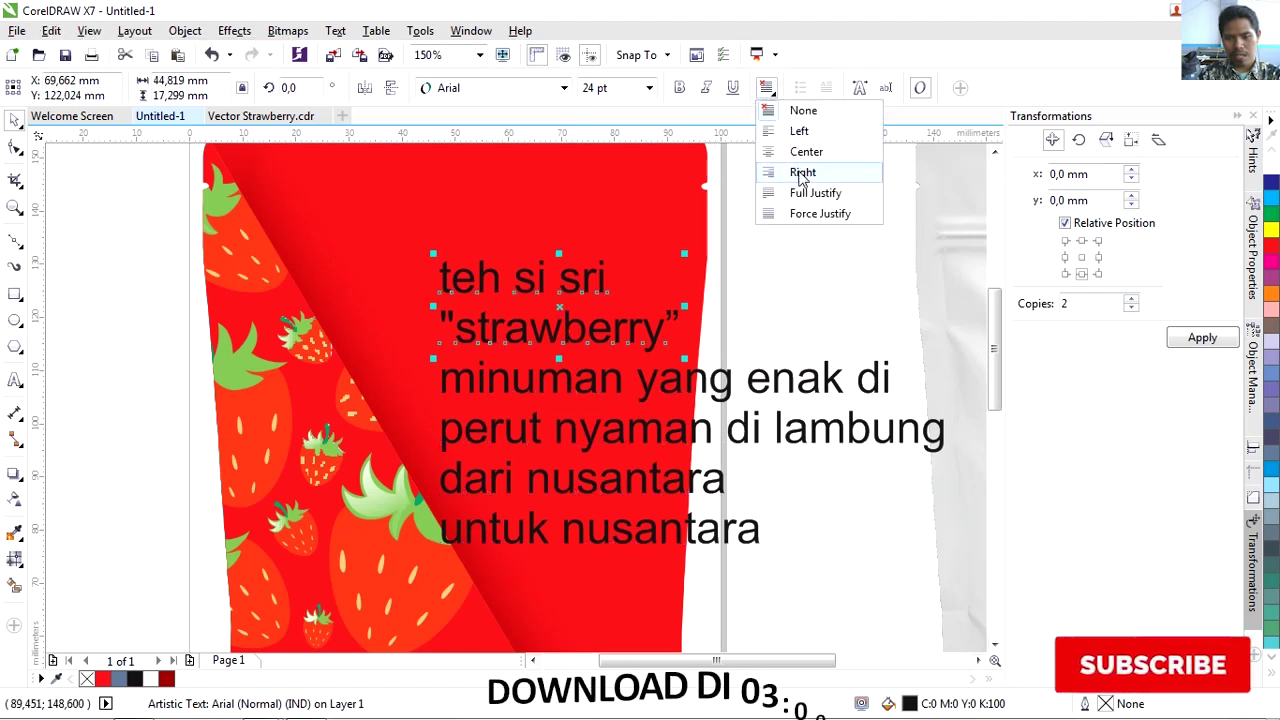
left_click(798, 171)
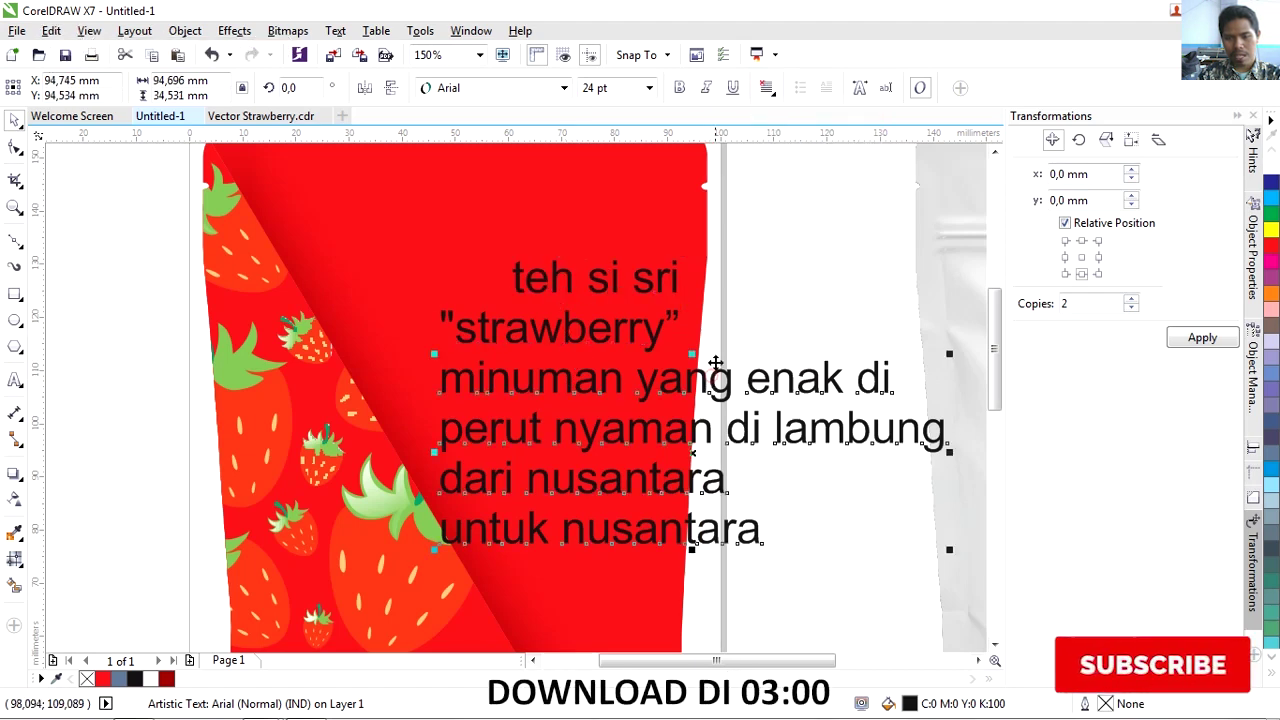
left_click(767, 88)
left_click(792, 166)
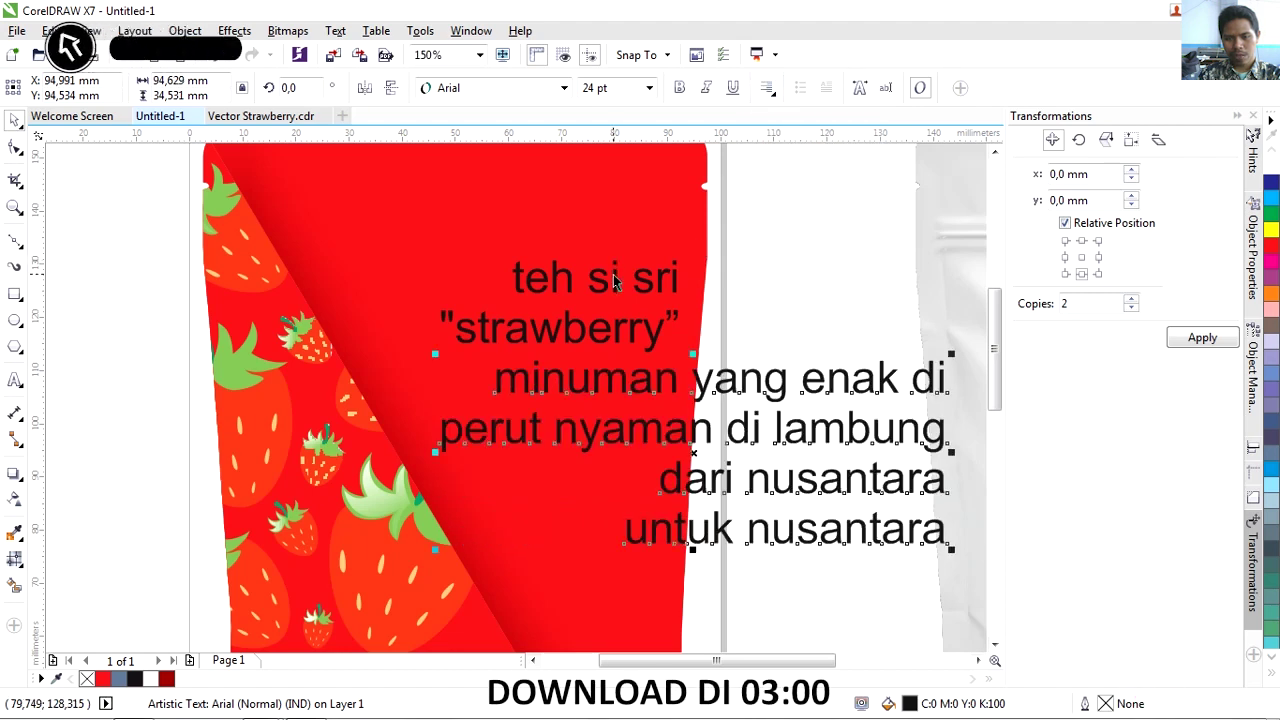
left_click(564, 88)
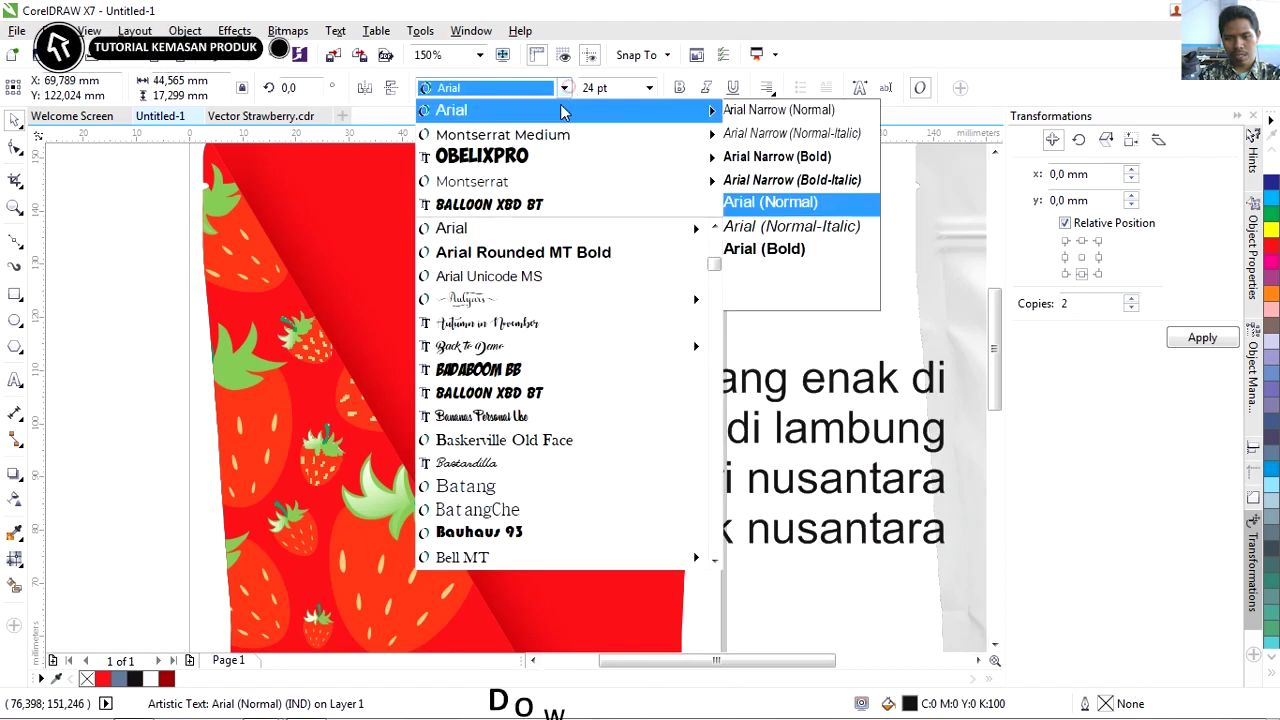
left_click(541, 157)
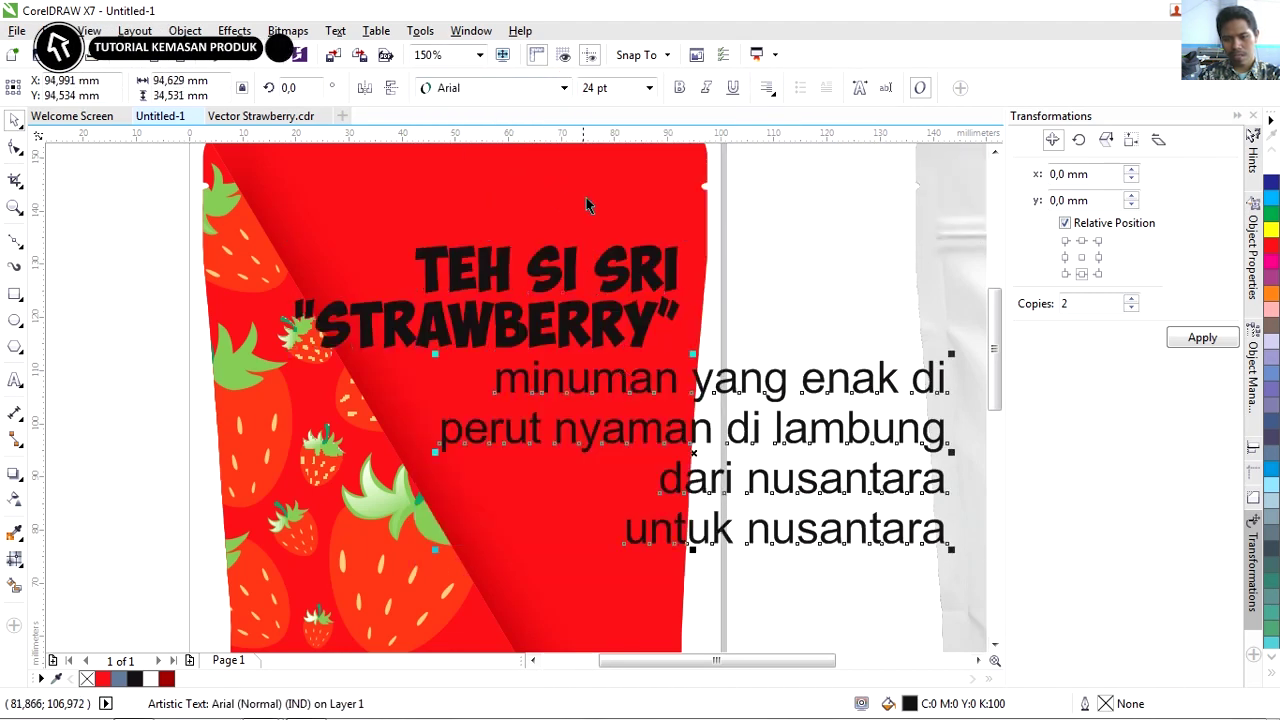
left_click(565, 90)
left_click(520, 157)
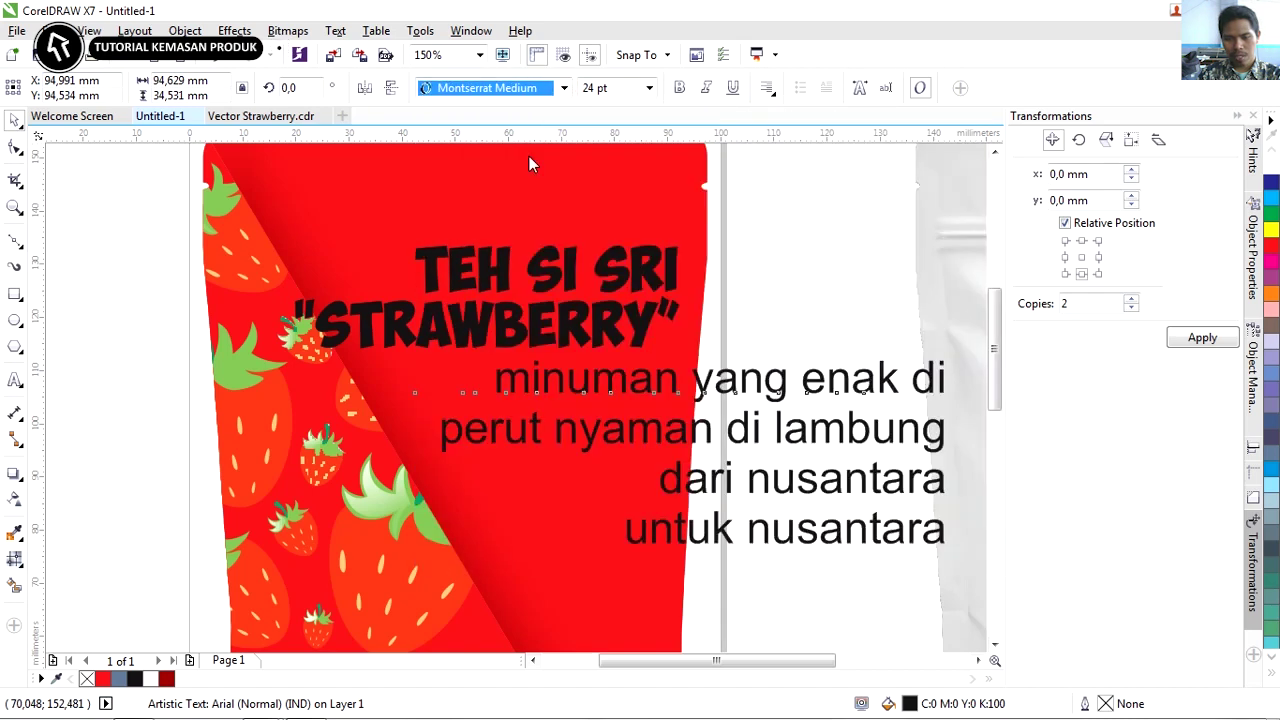
Set the word STRAWBERRY to 15 pt
left_click(638, 326)
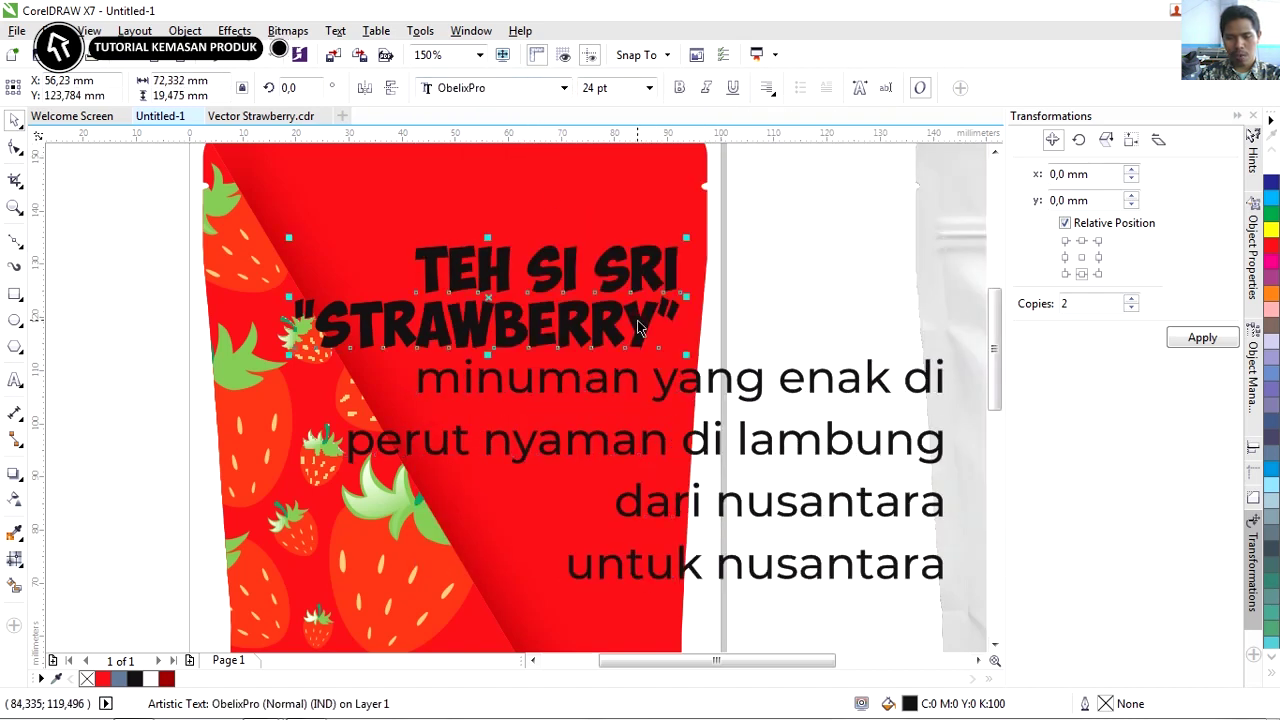
left_click_drag(636, 322, 634, 326)
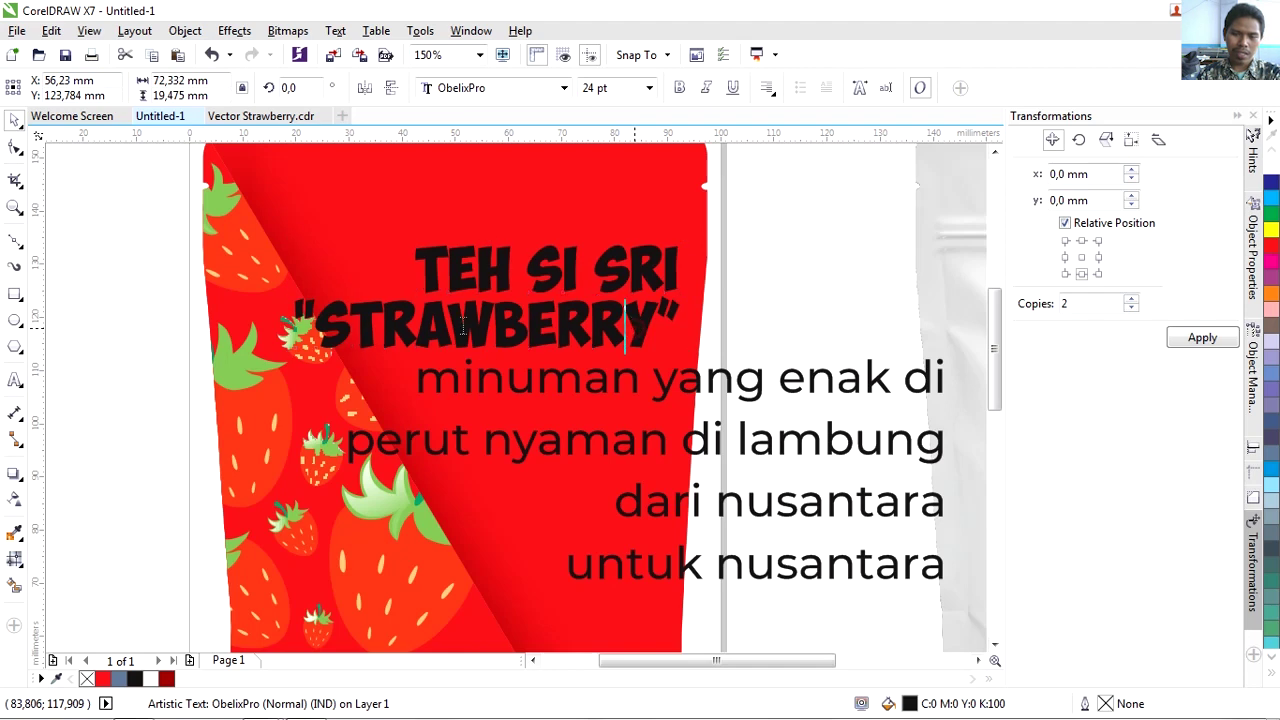
left_click_drag(308, 320, 666, 320)
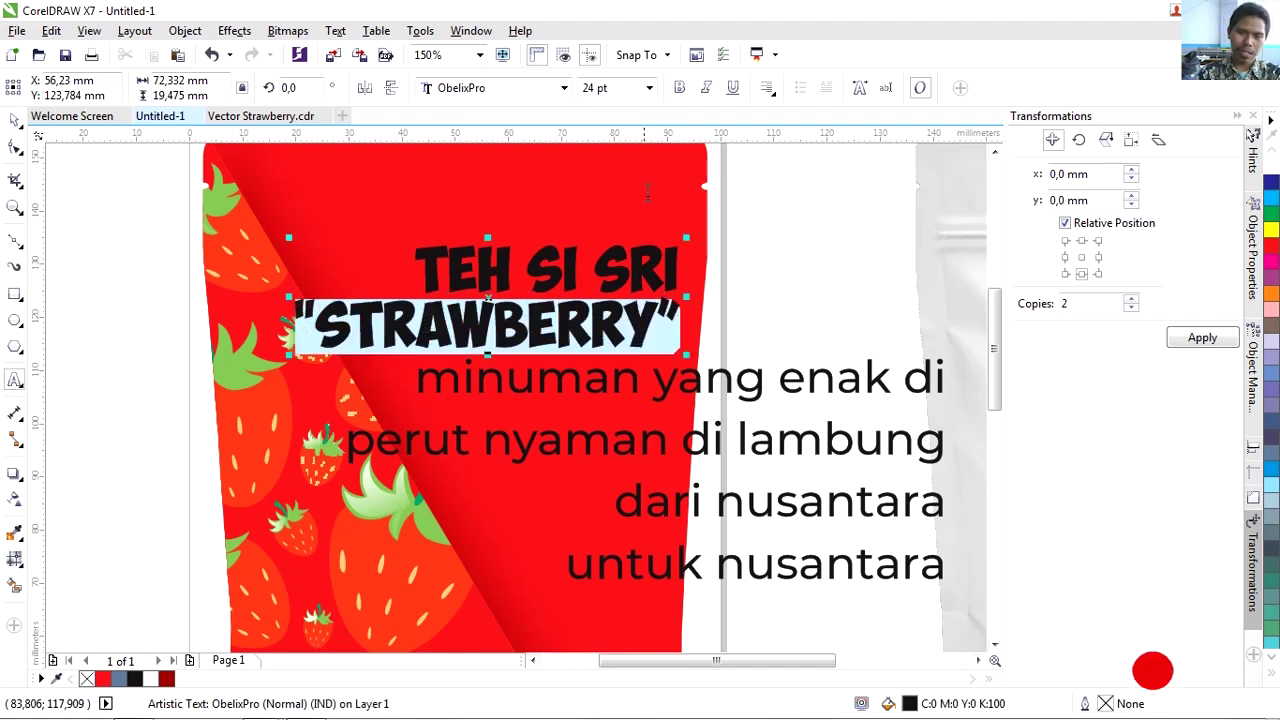
left_click(615, 88)
type("15")
key("Return")
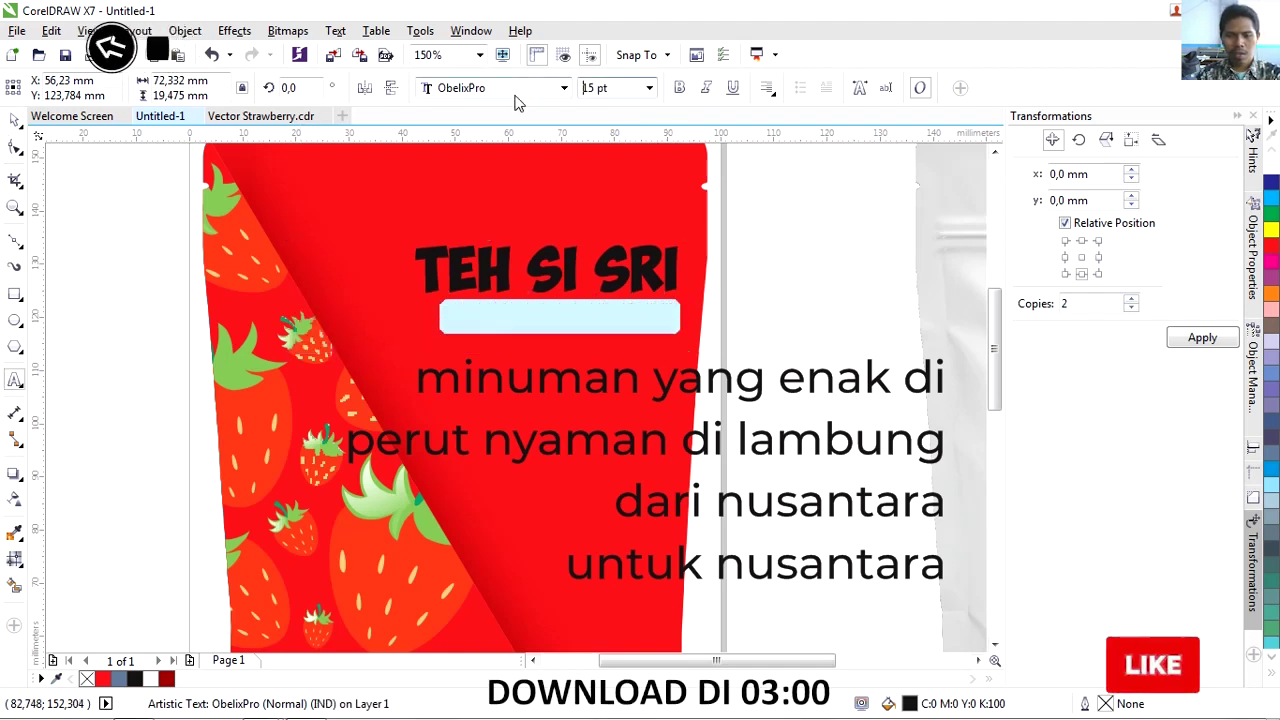
key("ctrl+space")
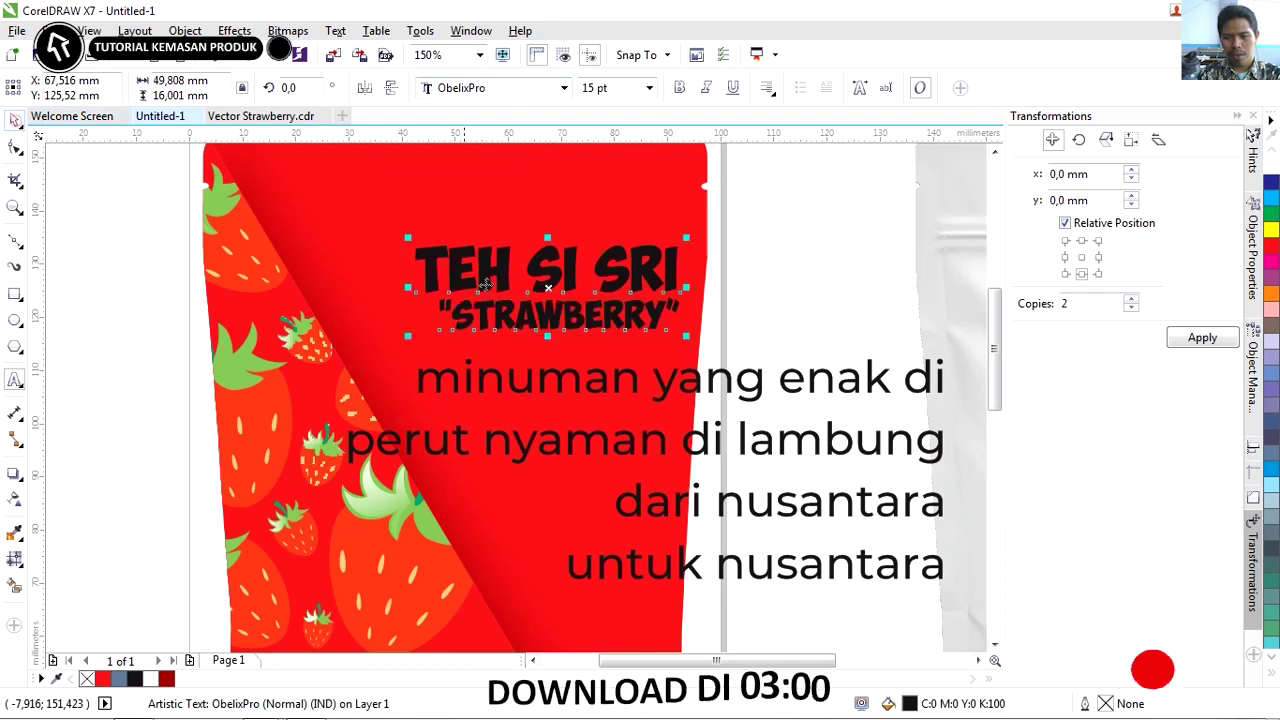
Set the tagline to 8 pt and right-align it with the title
left_click(572, 376)
left_click(615, 88)
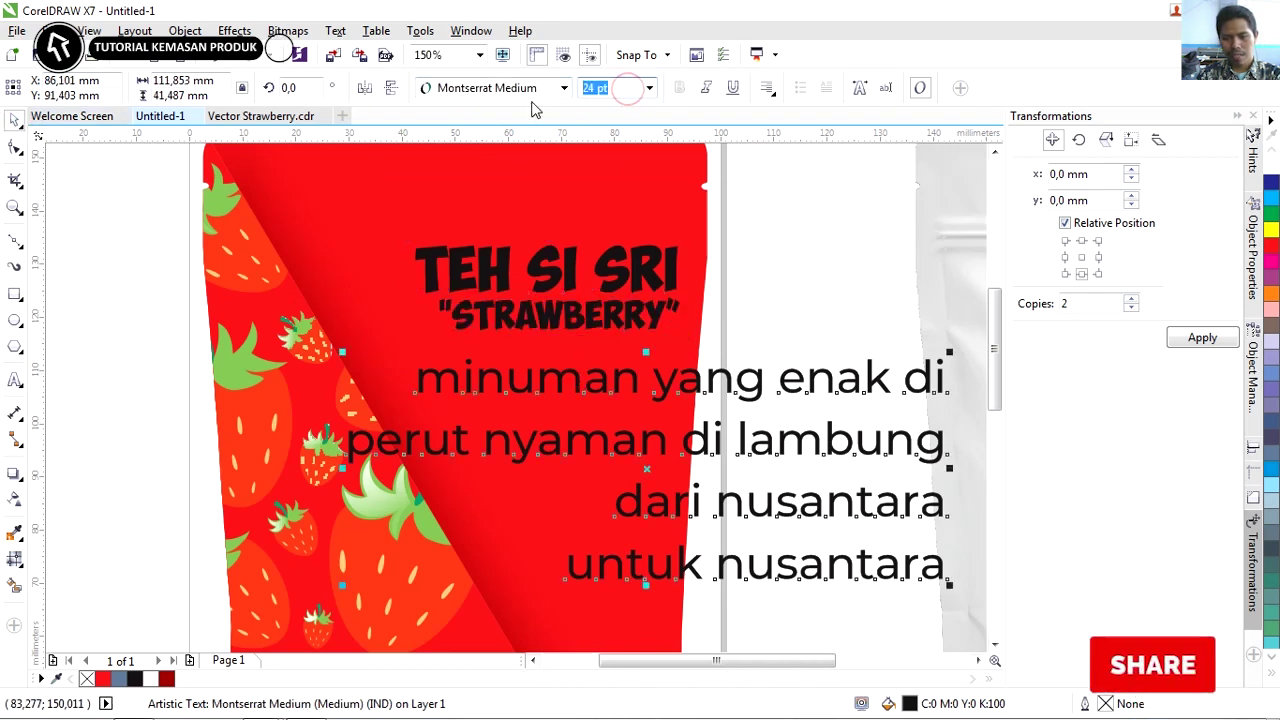
type("8")
key("Return")
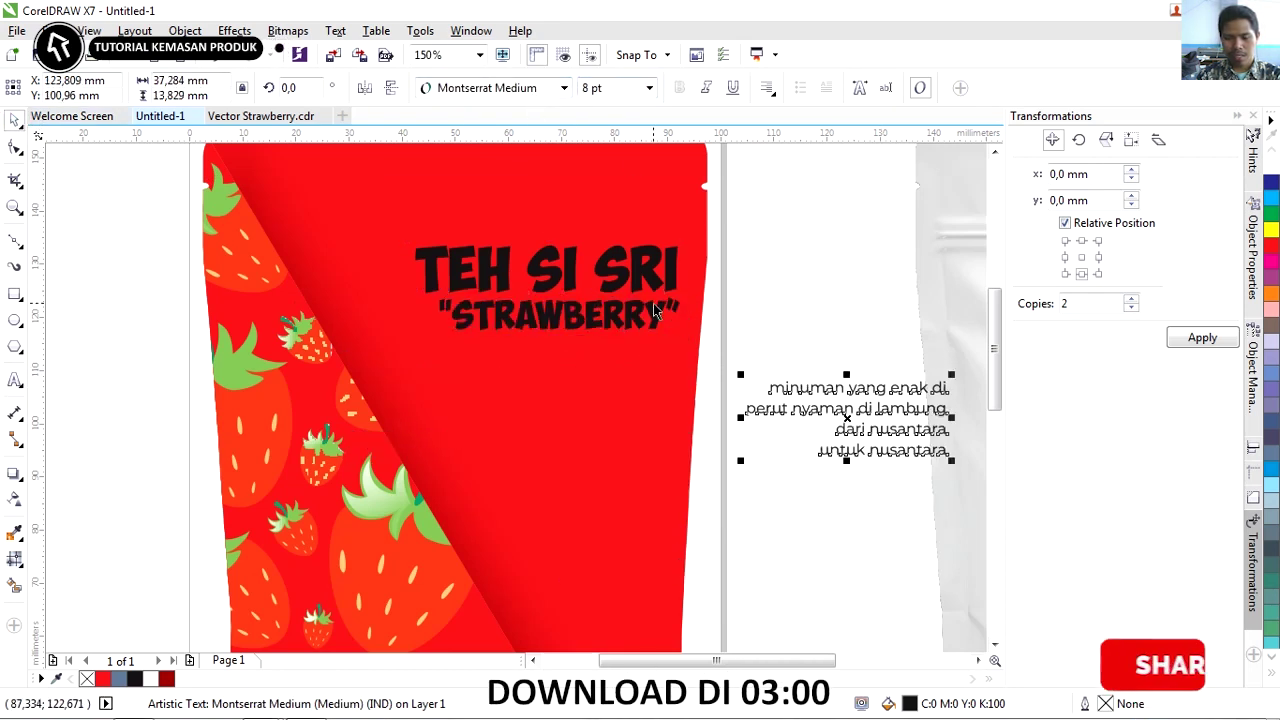
left_click(640, 272, "shift")
key("r")
Move the tagline up under the title, raise TEH SI SRI, and bring STRAWBERRY closer
left_click(782, 337)
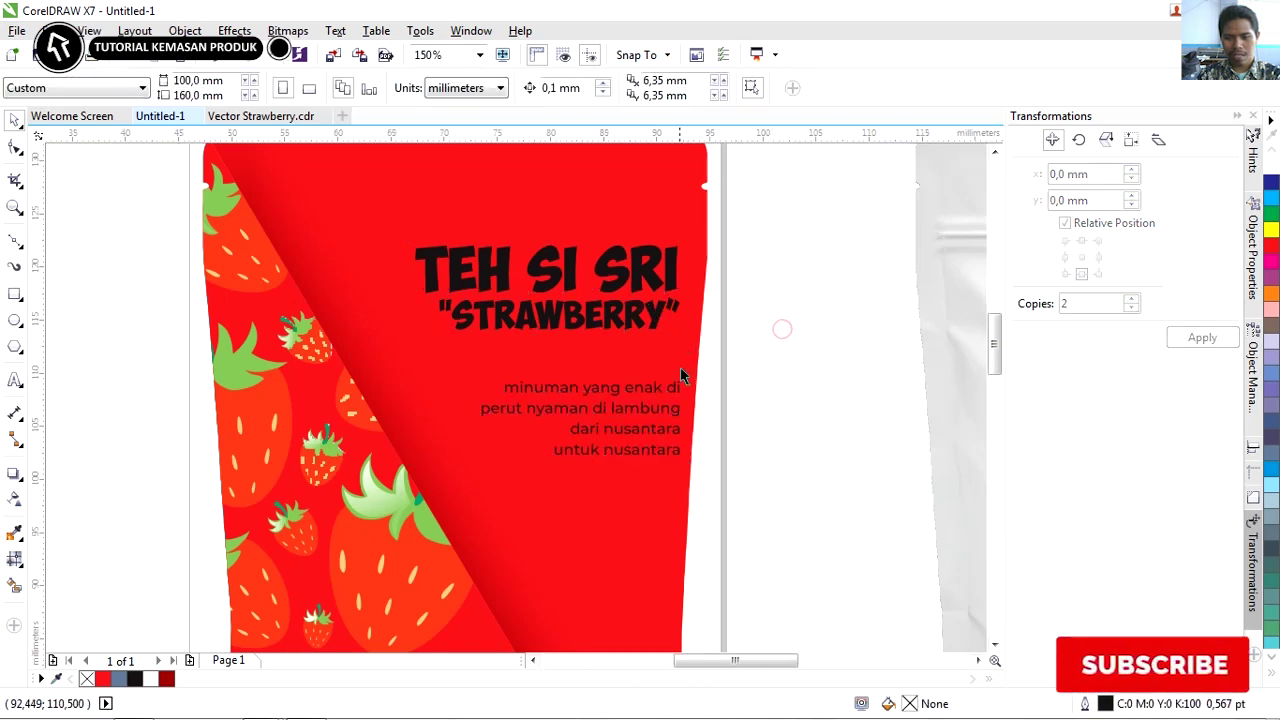
scroll(508, 417, "up", 2)
left_click(508, 417)
left_click_drag(527, 411, 527, 322)
scroll(607, 369, "down", 2)
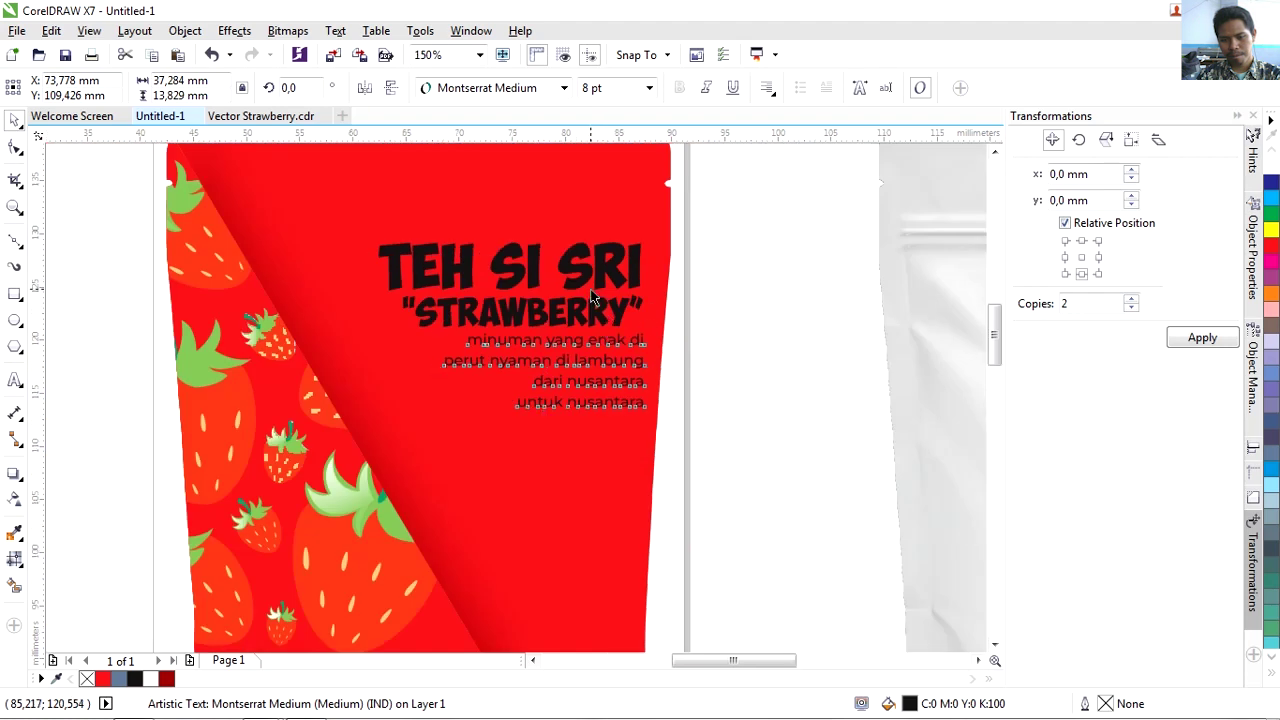
scroll(611, 264, "up", 2)
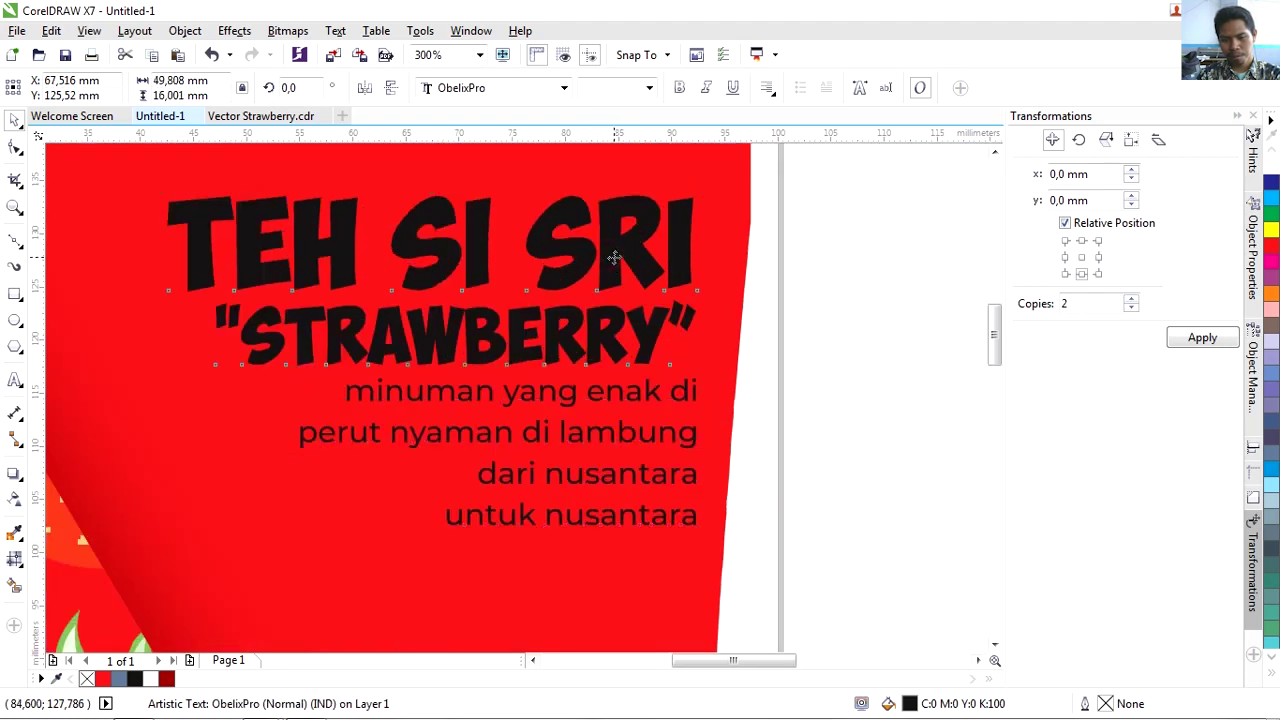
left_click(790, 334)
left_click_drag(703, 264, 685, 214)
left_click_drag(653, 335, 653, 310)
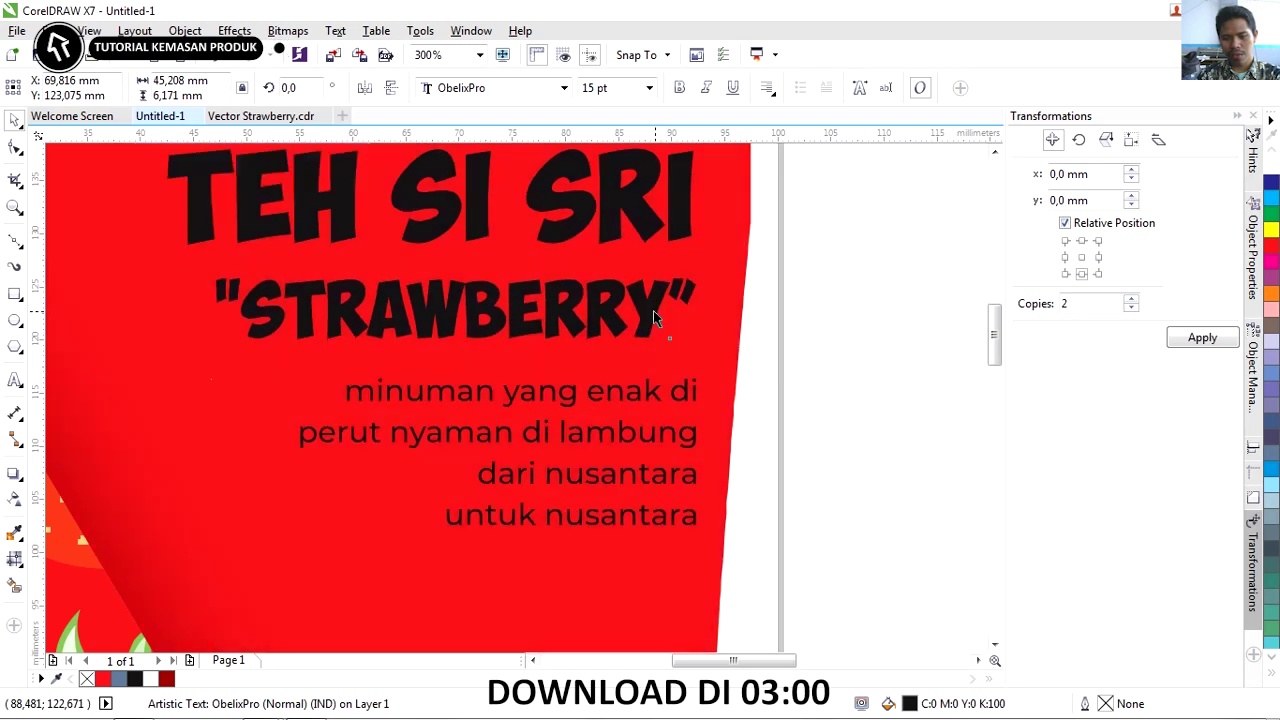
Change the tagline to Title Case so it begins "Minuman Yang Enak Di"
scroll(635, 402, "down", 2)
left_click(635, 396)
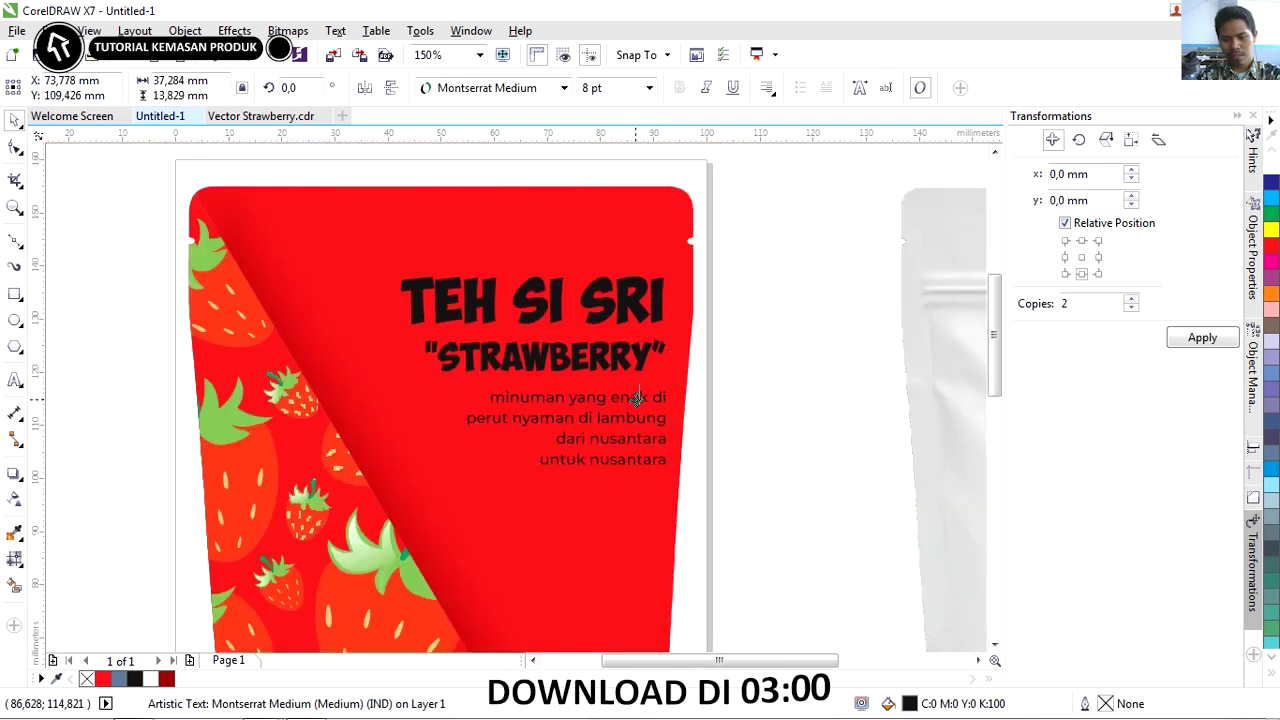
double_click(635, 396)
key("shift+F3")
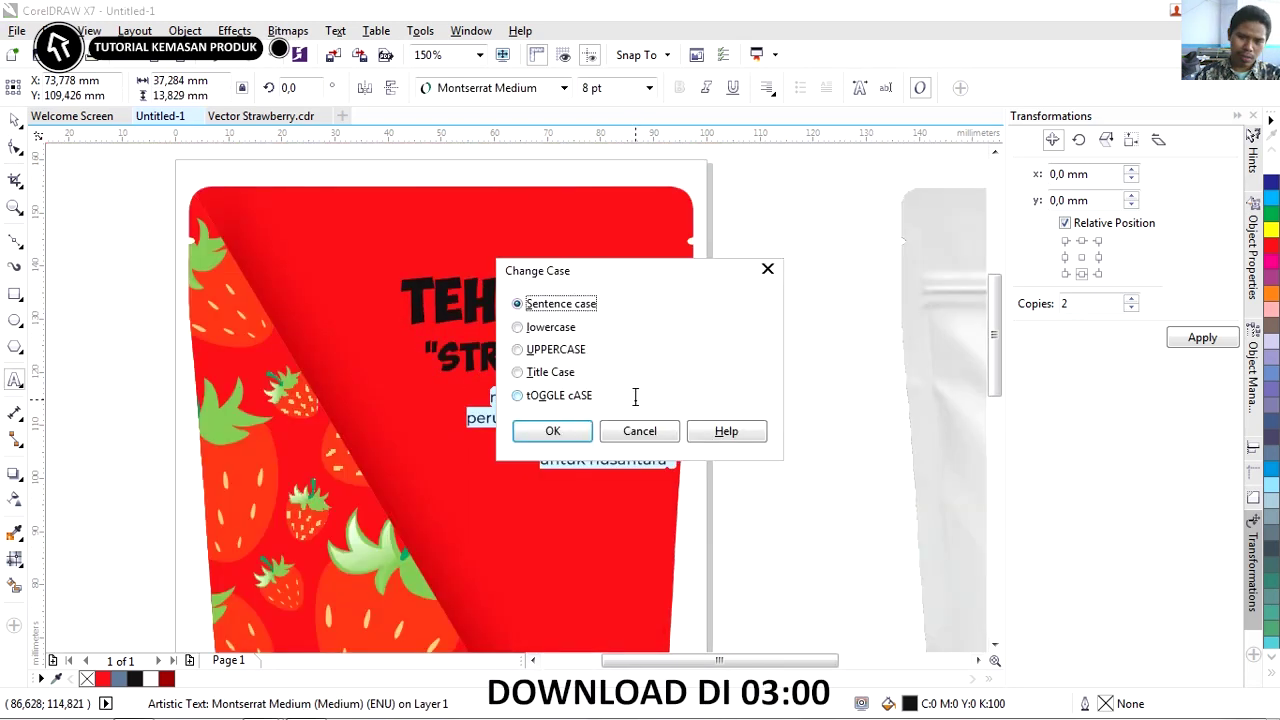
left_click(525, 369)
left_click(553, 431)
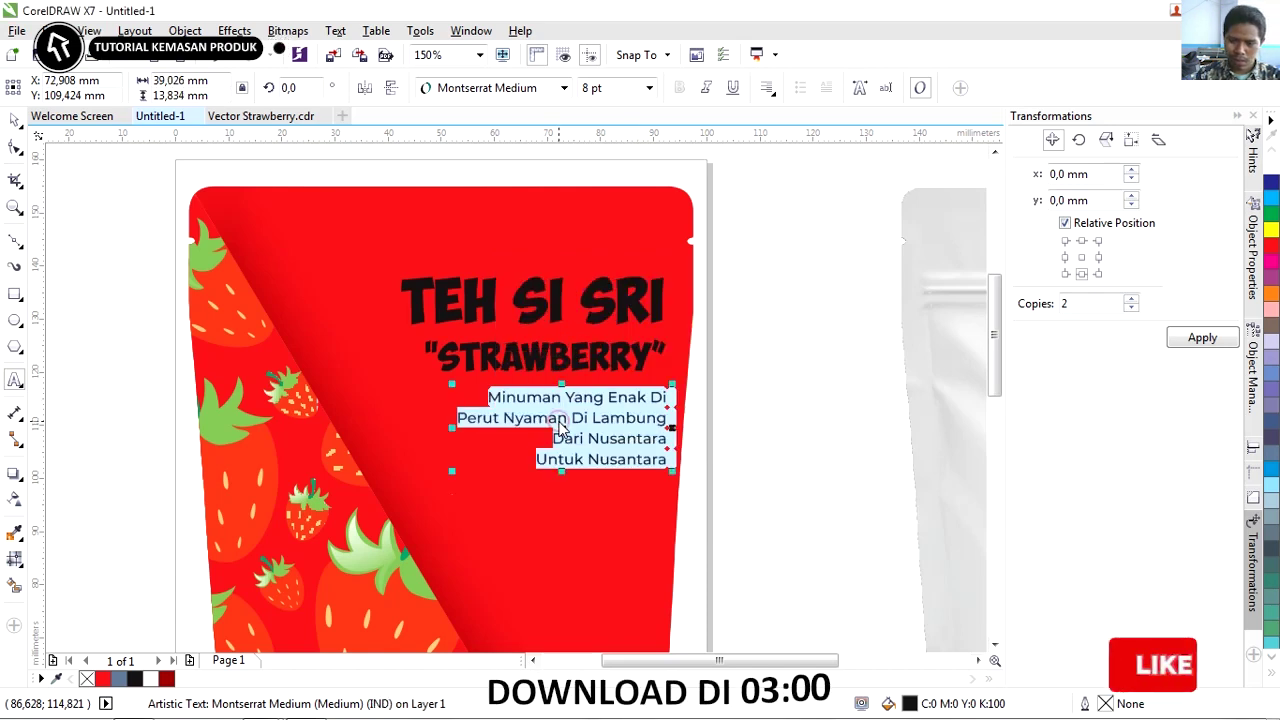
left_click(15, 147)
Reposition STRAWBERRY and the TEH SI SRI title slightly
scroll(630, 376, "up", 2)
key("space")
left_click_drag(654, 352, 652, 350)
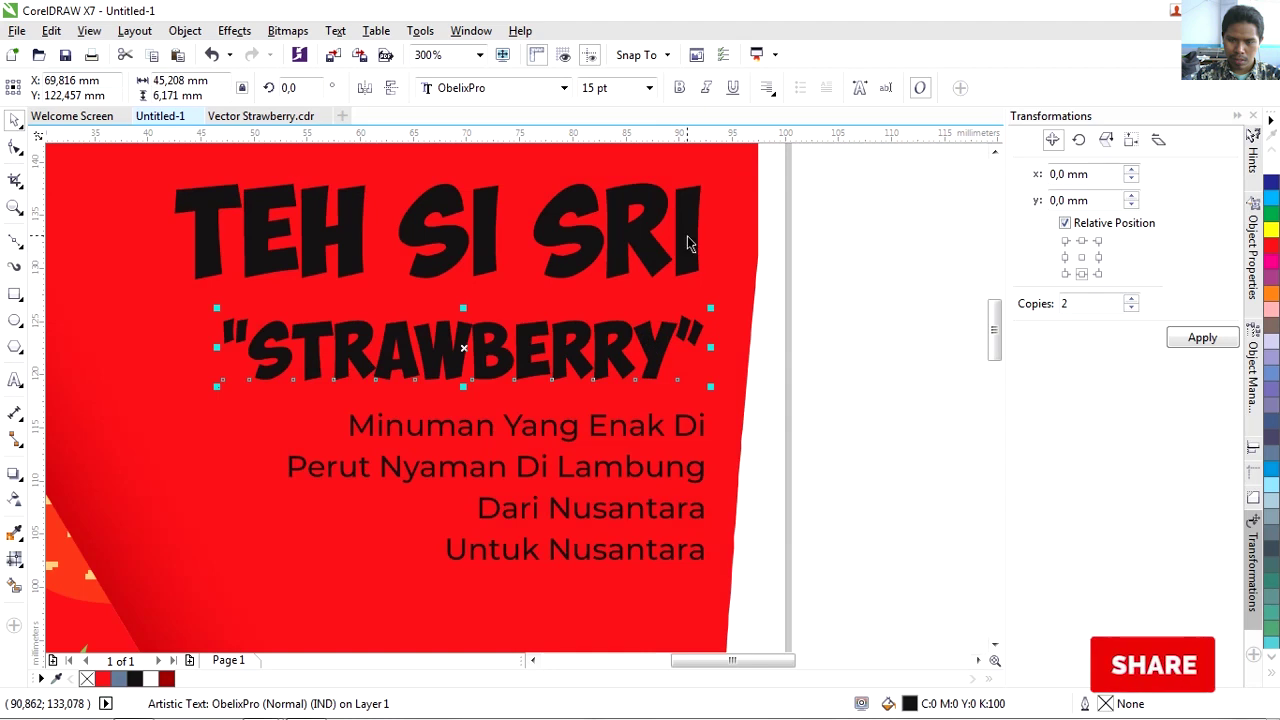
left_click_drag(687, 236, 686, 251)
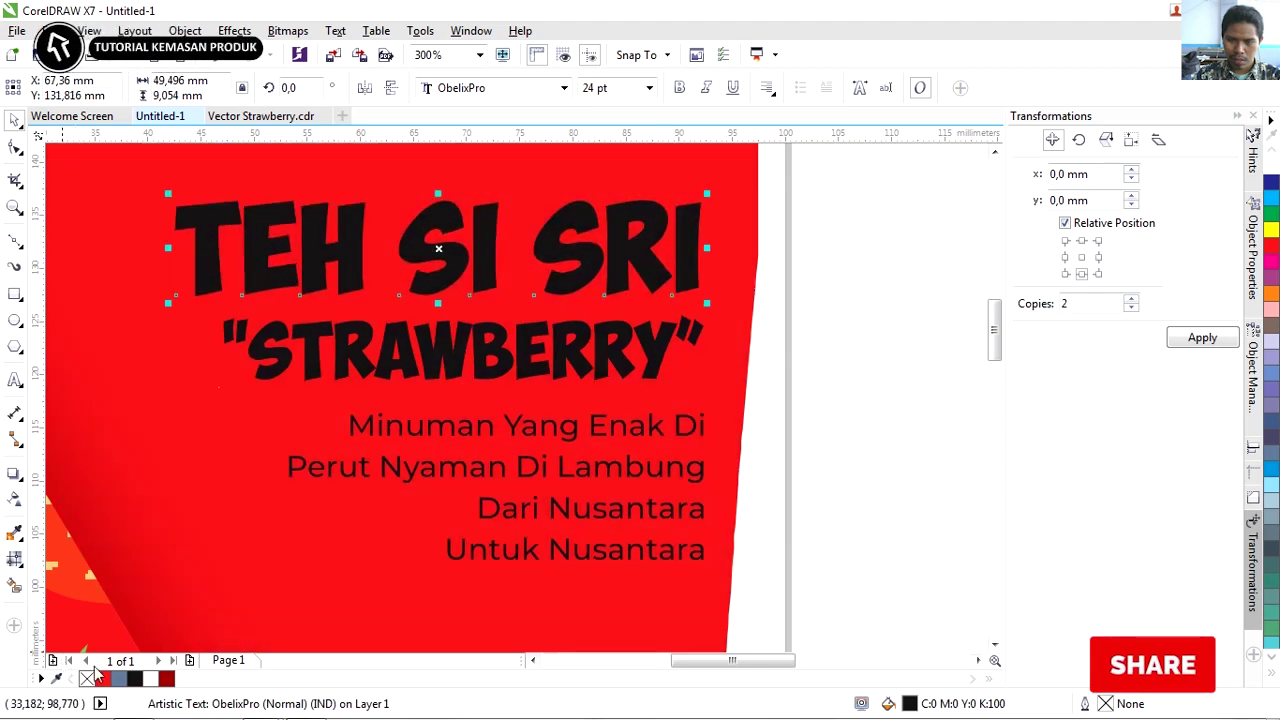
Fill STRAWBERRY and the tagline white, and TEH SI SRI golden yellow
left_click(401, 380)
left_click(413, 434, "shift")
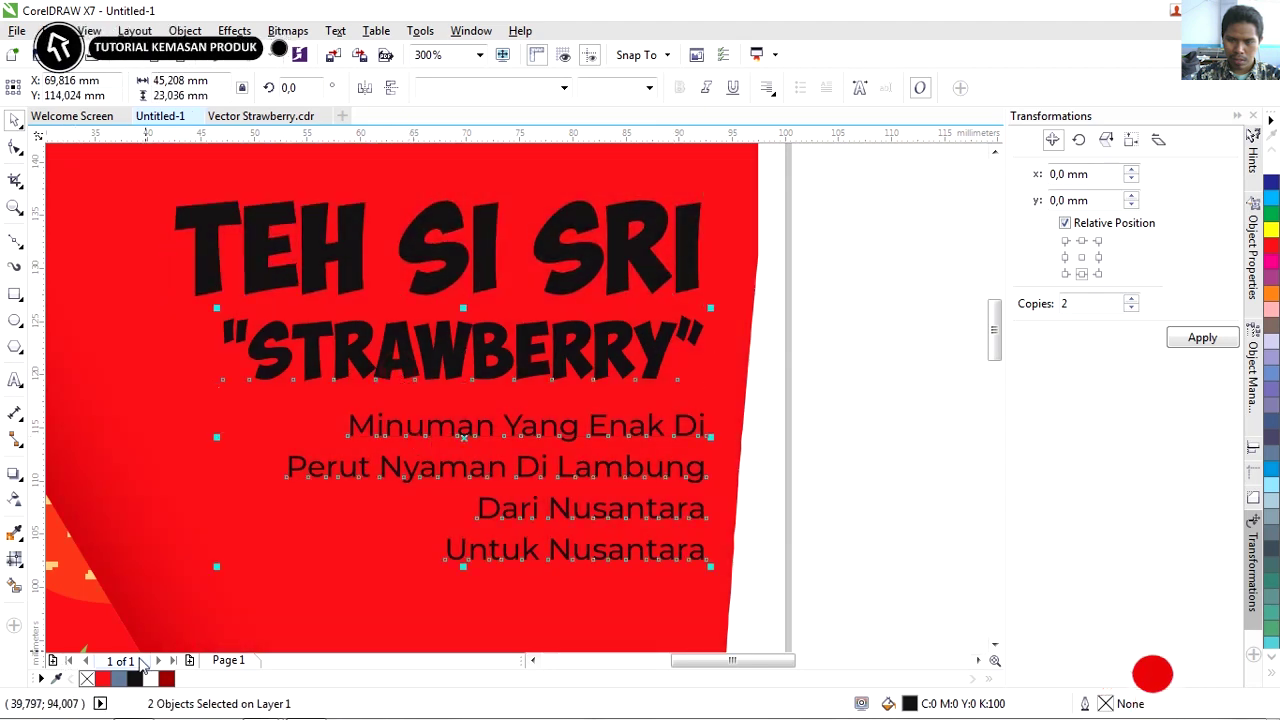
left_click(150, 678)
left_click(580, 276)
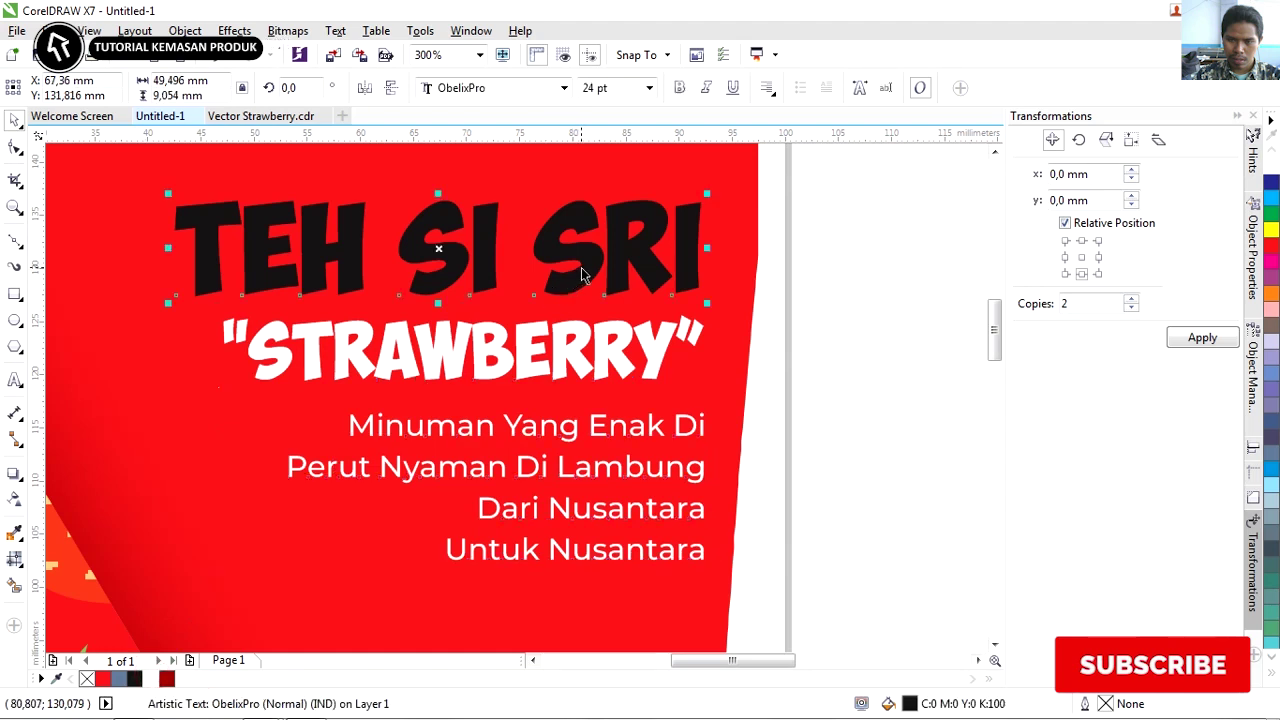
left_click(1271, 656)
left_click(1240, 153)
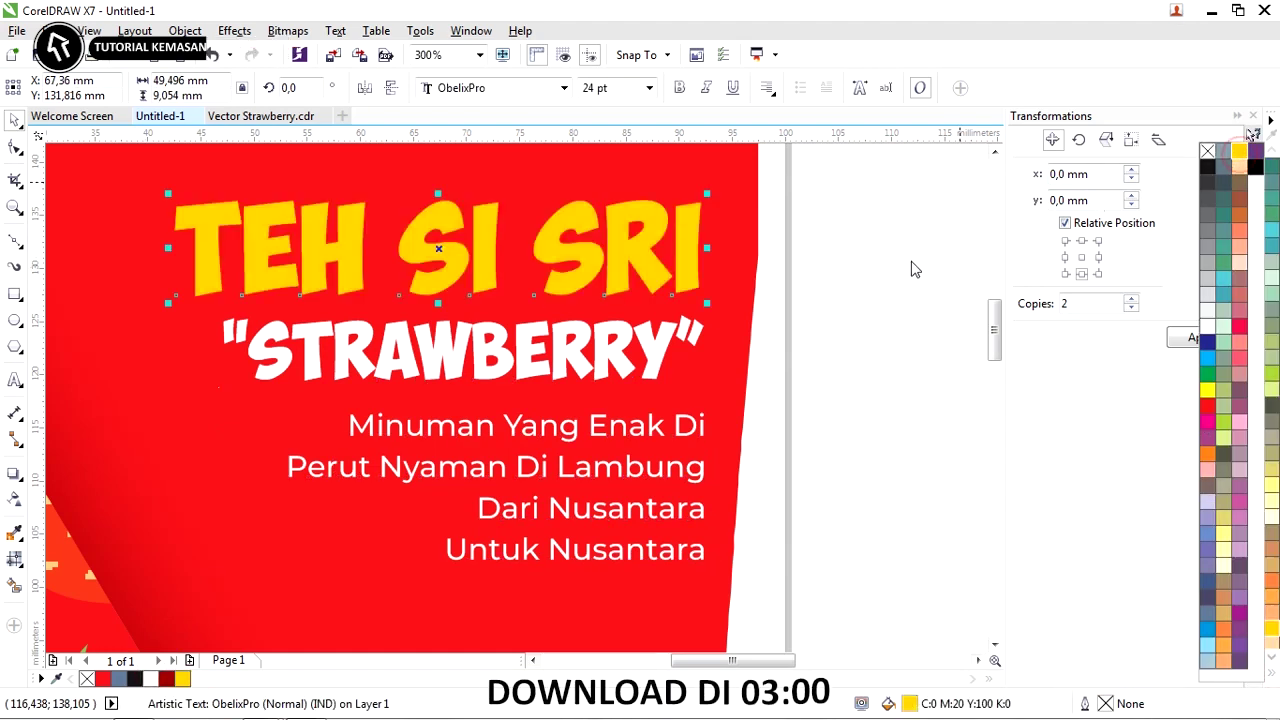
Paste a copy of the title, color it pure yellow, and offset it up and left
scroll(697, 267, "up", 1)
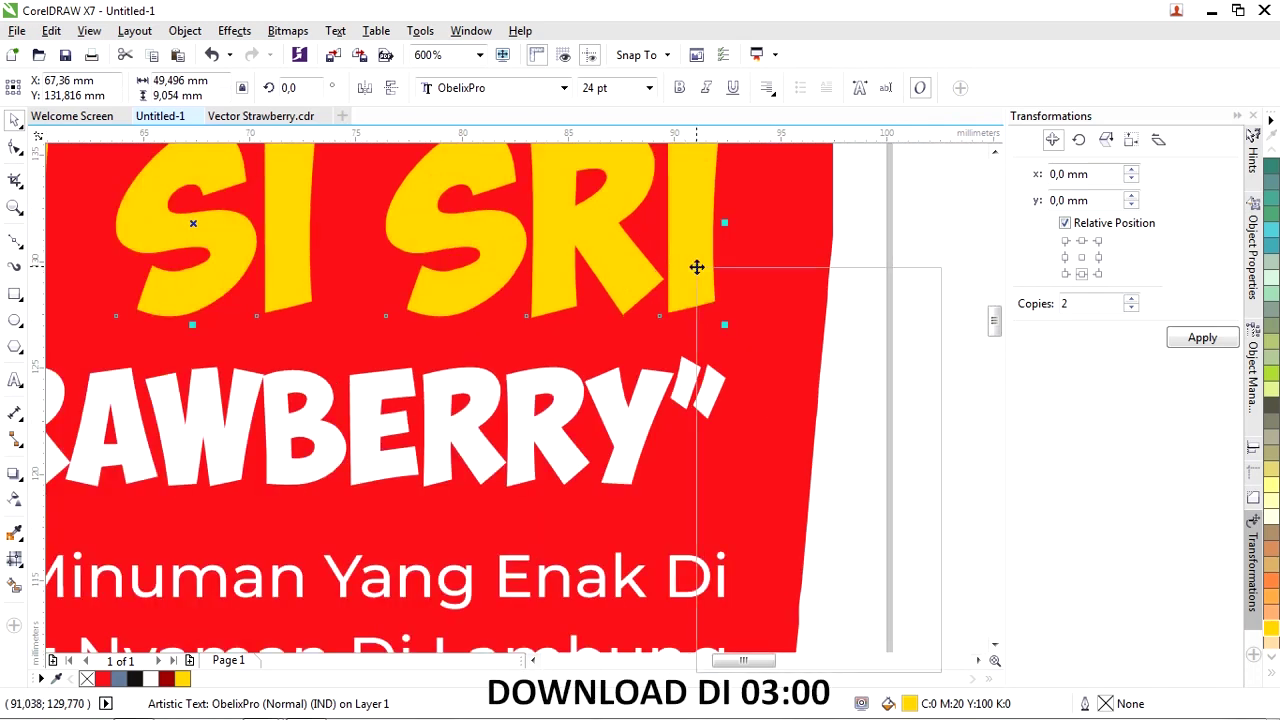
right_click(697, 267)
left_click(744, 436)
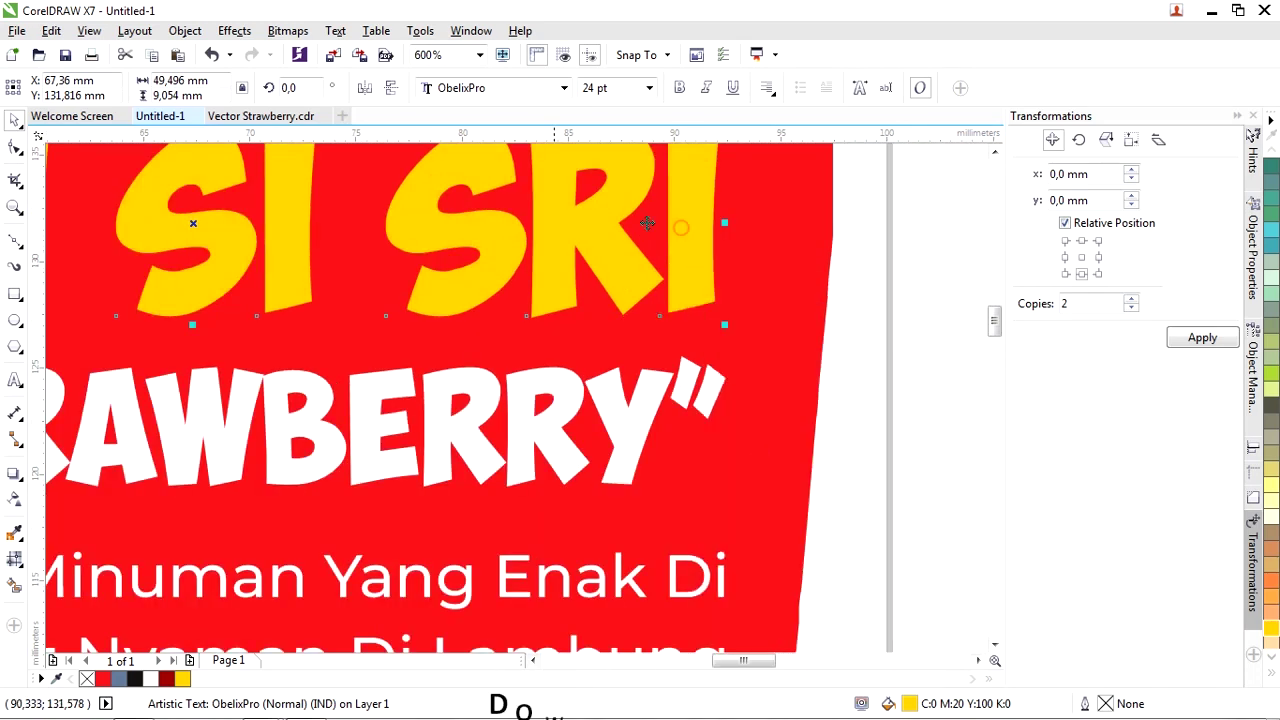
left_click(51, 30)
left_click(81, 181)
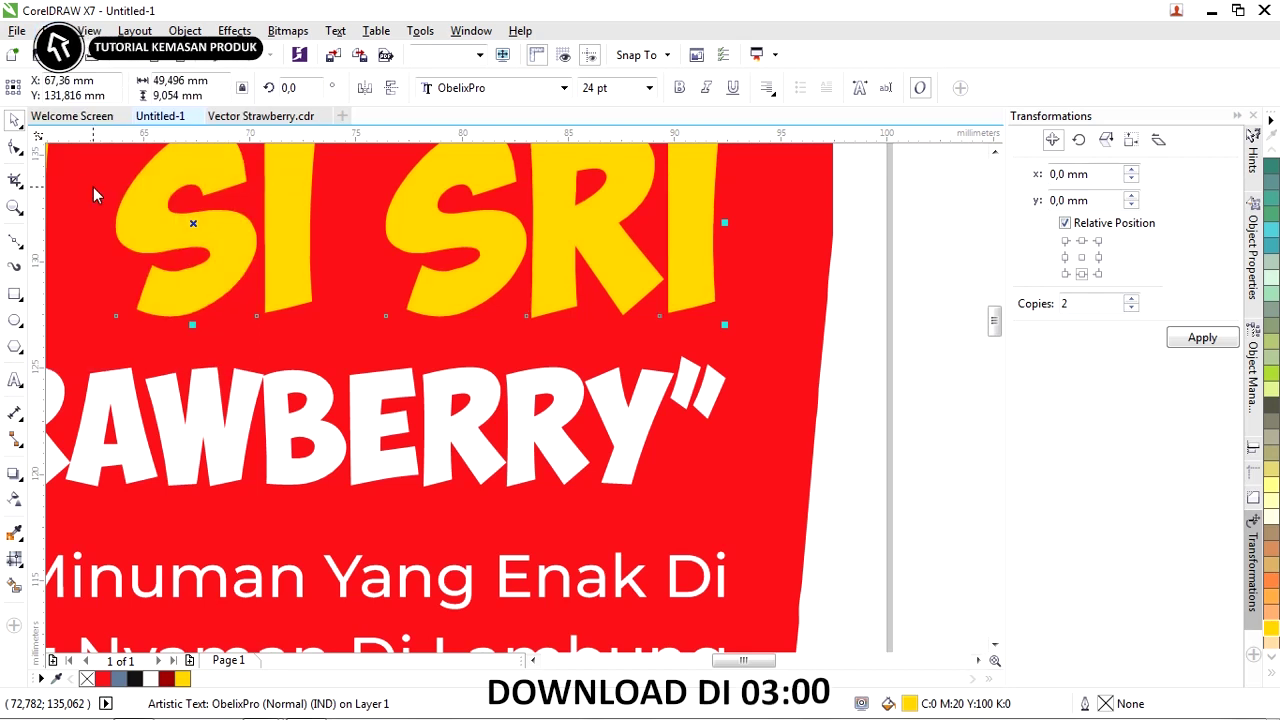
left_click(1272, 675)
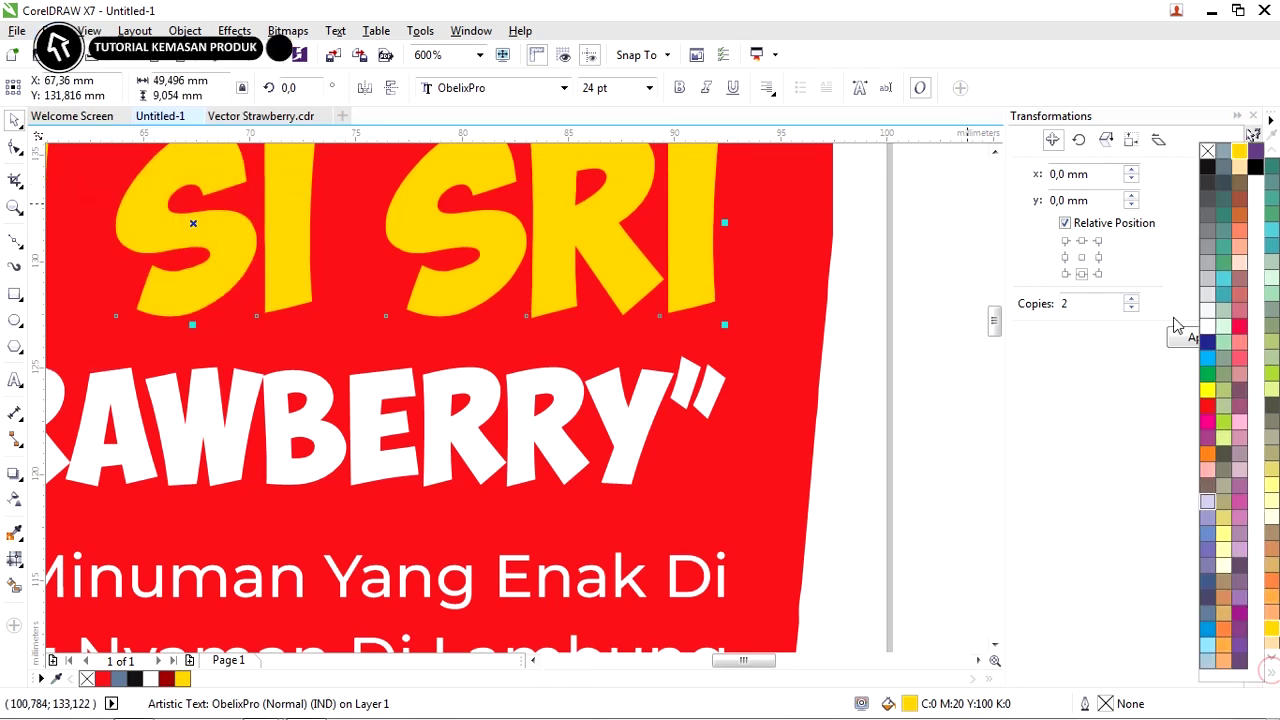
left_click(1205, 391)
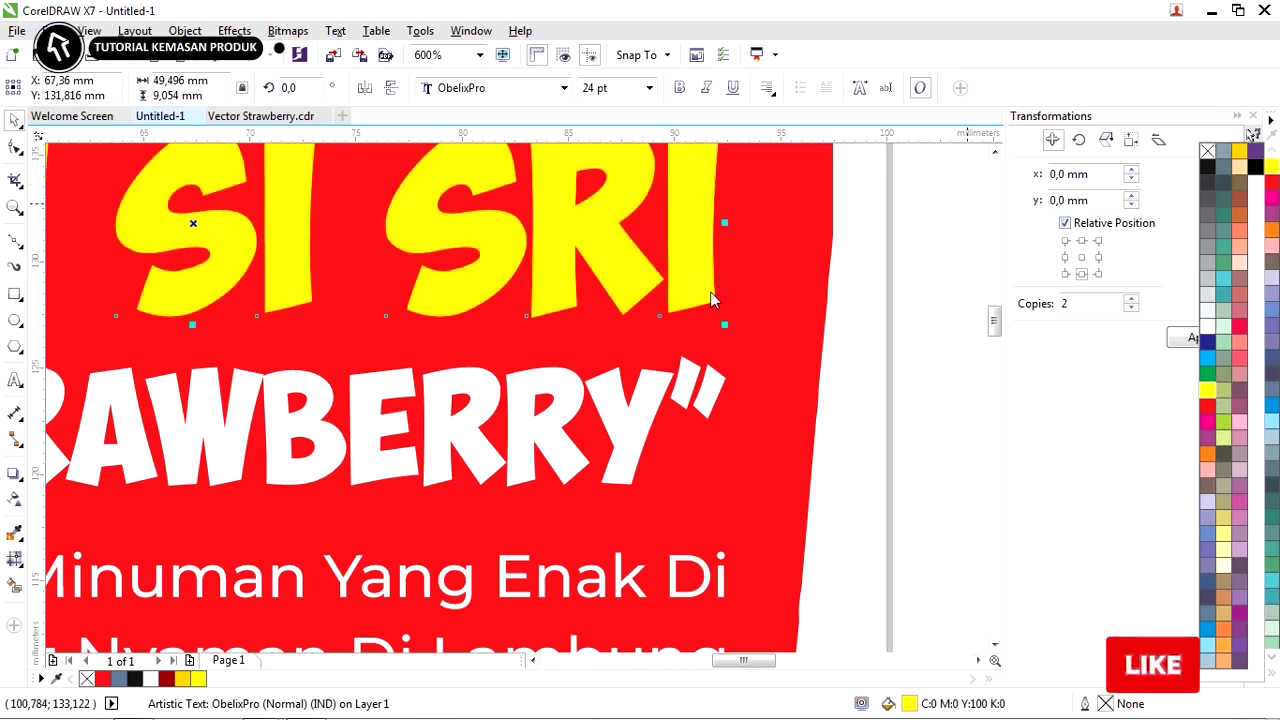
scroll(708, 292, "up", 2)
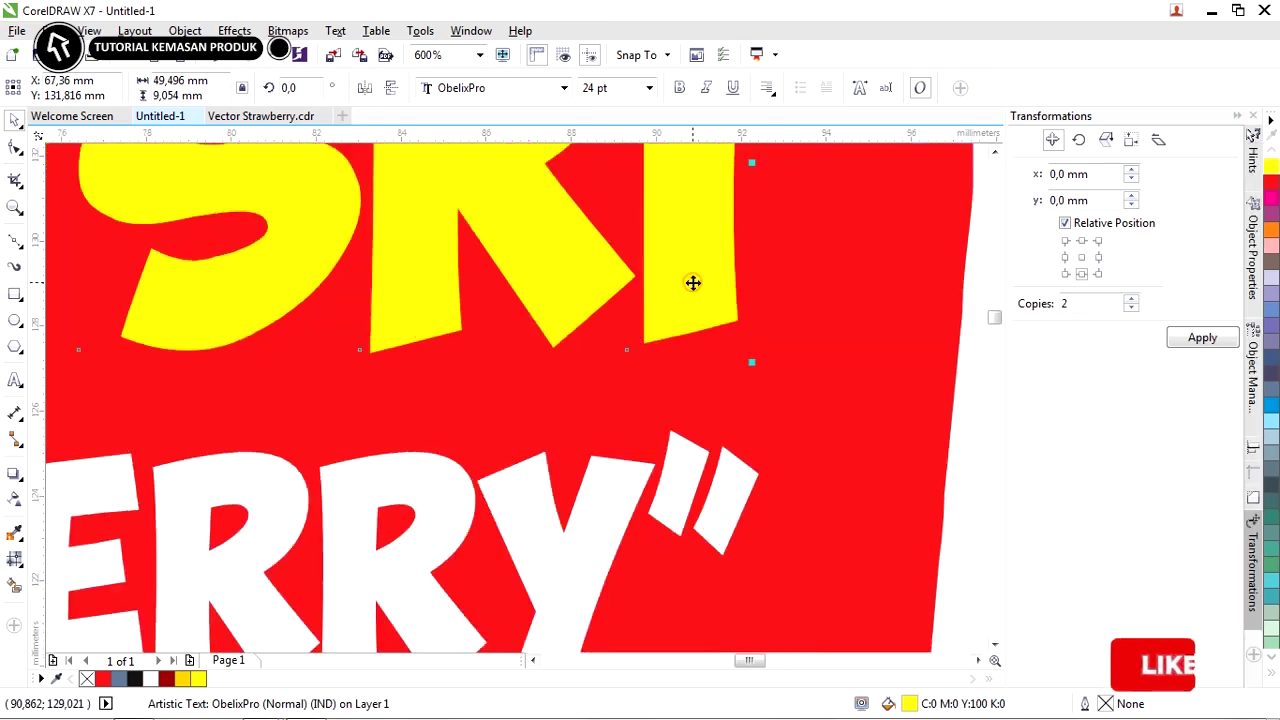
mouse_move(691, 287)
left_mouse_down()
mouse_move(683, 266)
mouse_move(674, 277)
left_mouse_up()
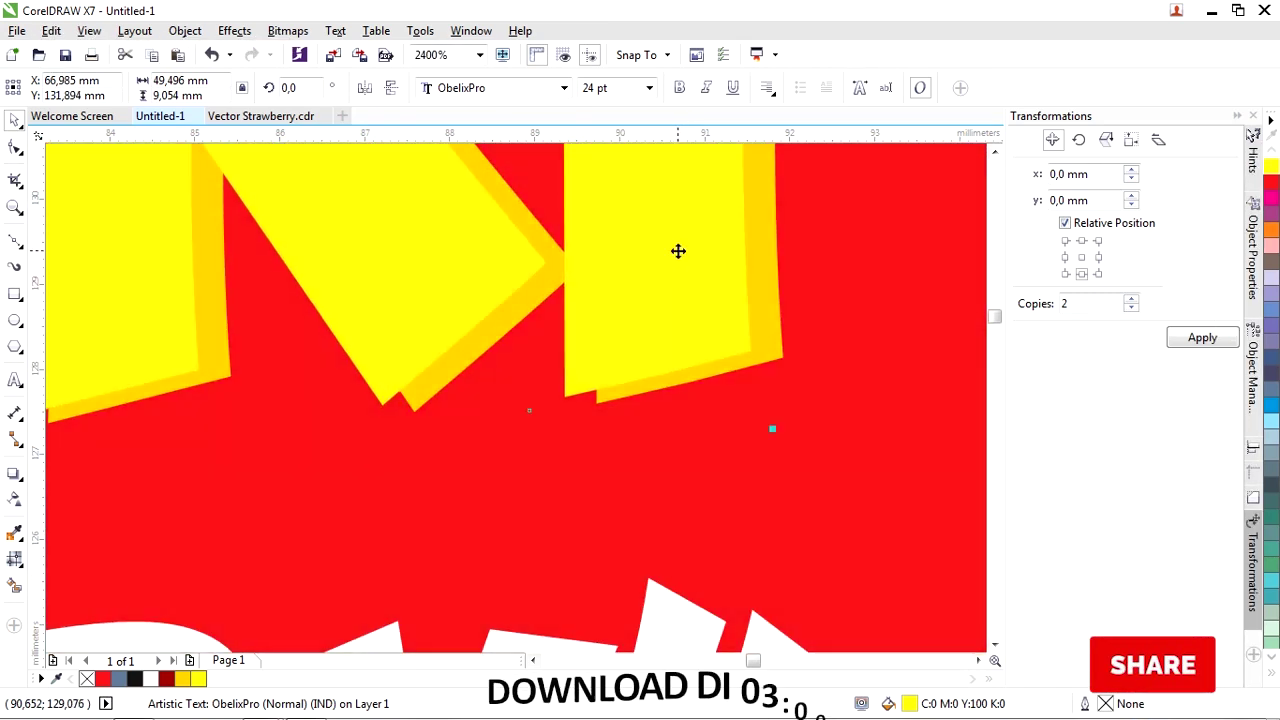
PowerClip the yellow copy inside the gold TEH SI SRI title
right_click(679, 255)
left_click(710, 262)
left_click(760, 246)
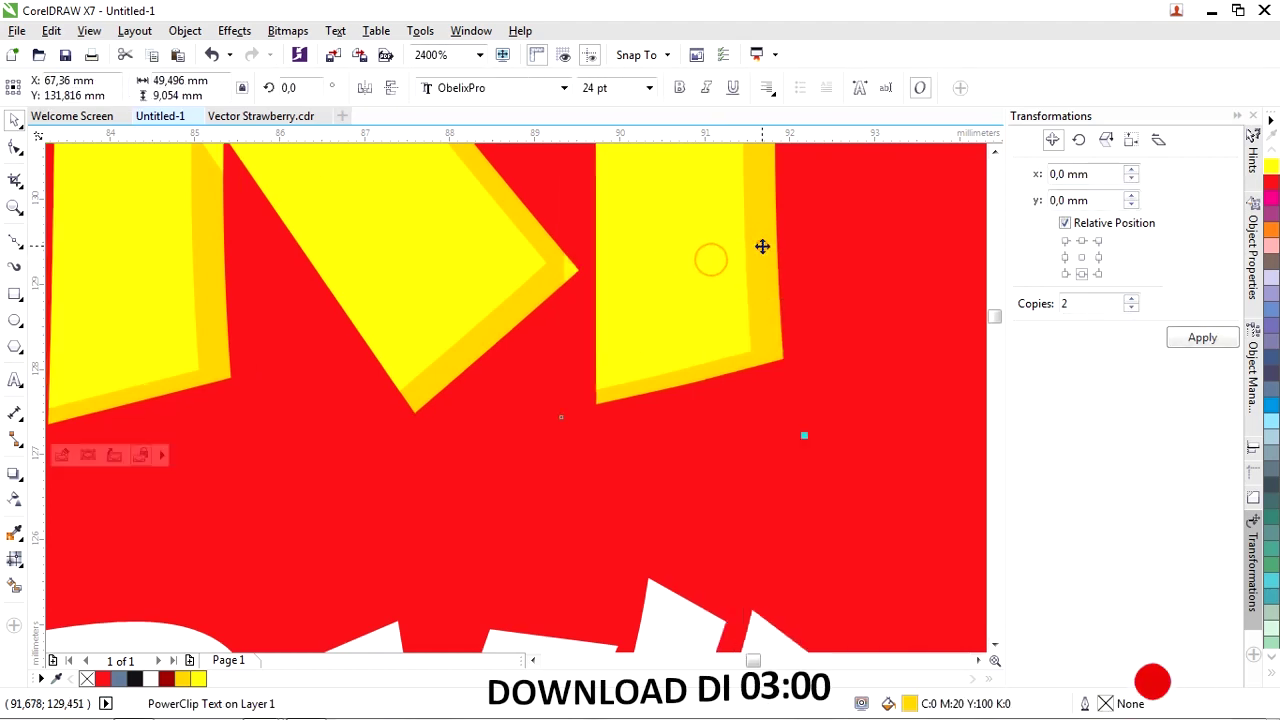
scroll(766, 311, "down", 3)
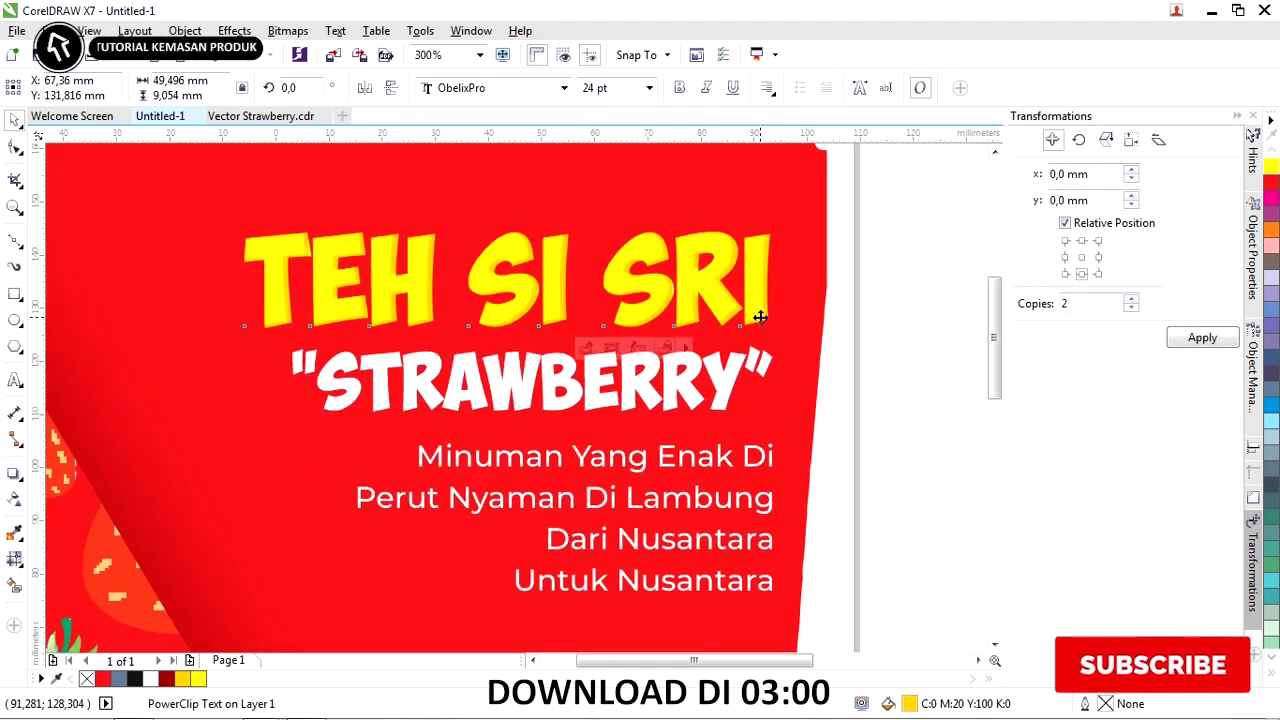
Select the three text objects and enlarge the text block
scroll(762, 318, "down", 1)
left_click(845, 340)
scroll(800, 320, "down", 2)
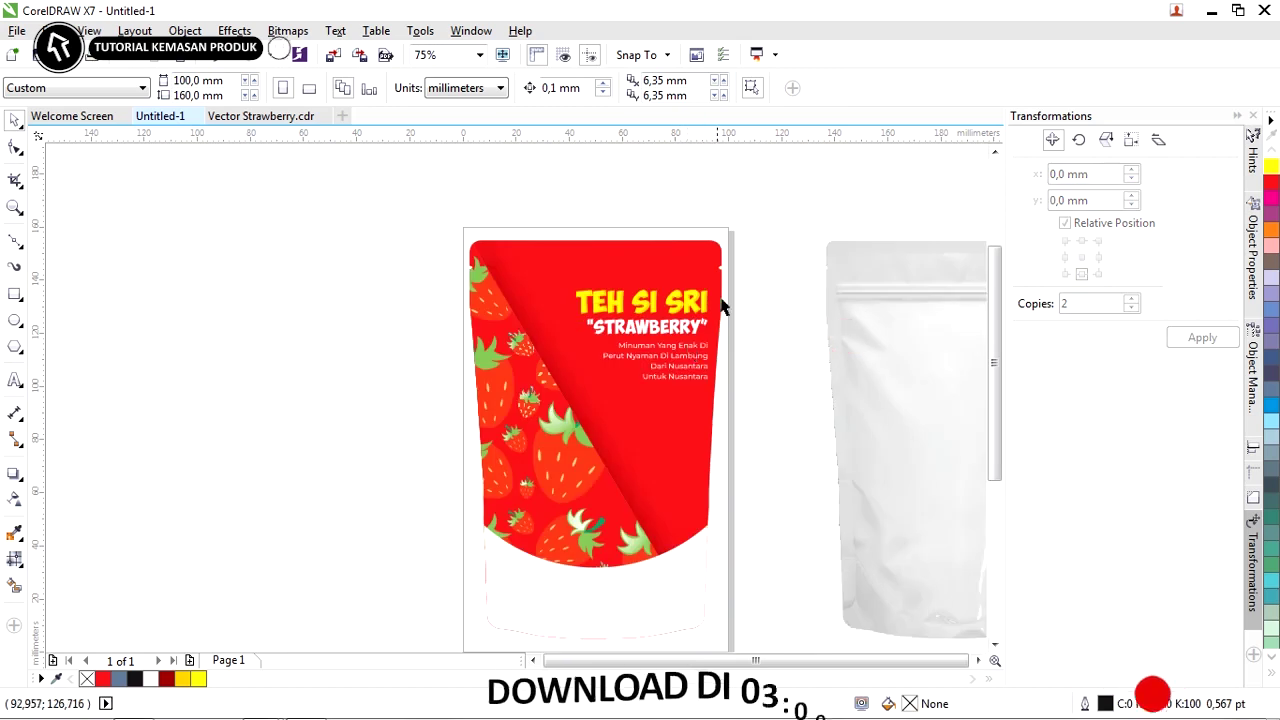
left_click_drag(760, 250, 425, 437)
scroll(585, 377, "up", 2)
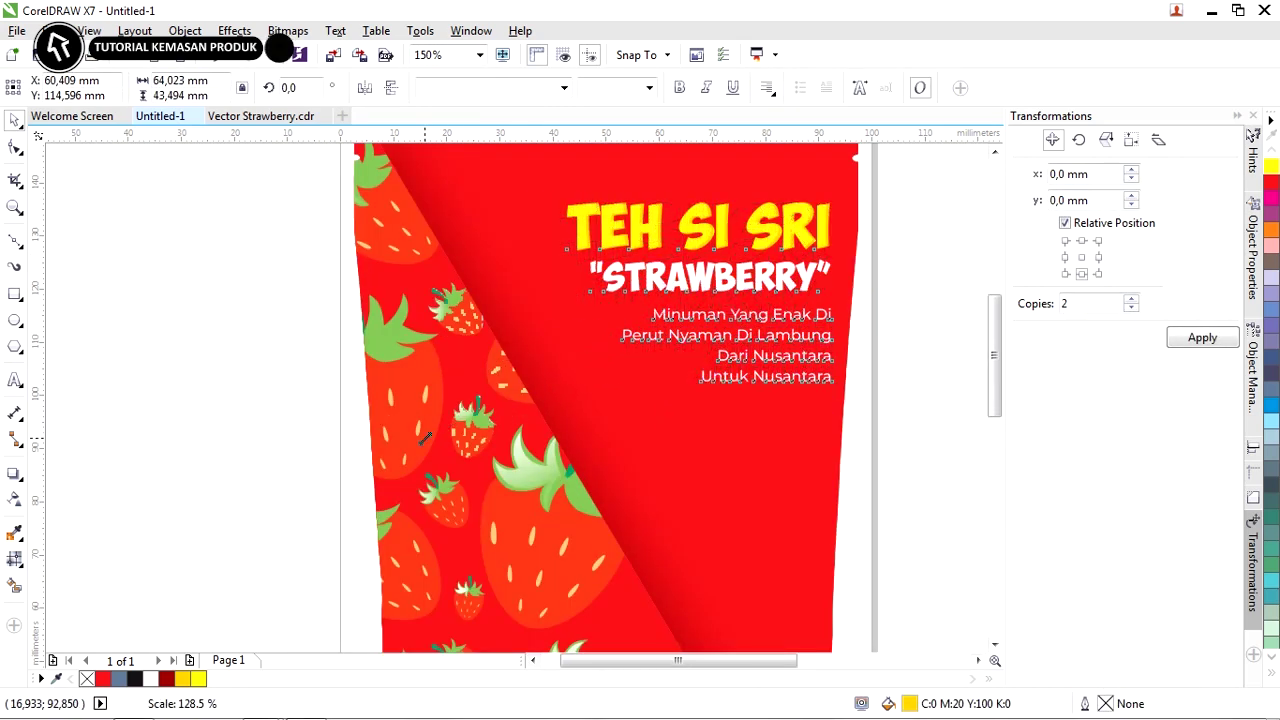
left_click_drag(578, 372, 578, 372)
Move the text block left on the label, then scroll down to the strawberry photo
scroll(630, 318, "down", 2)
left_click(790, 381)
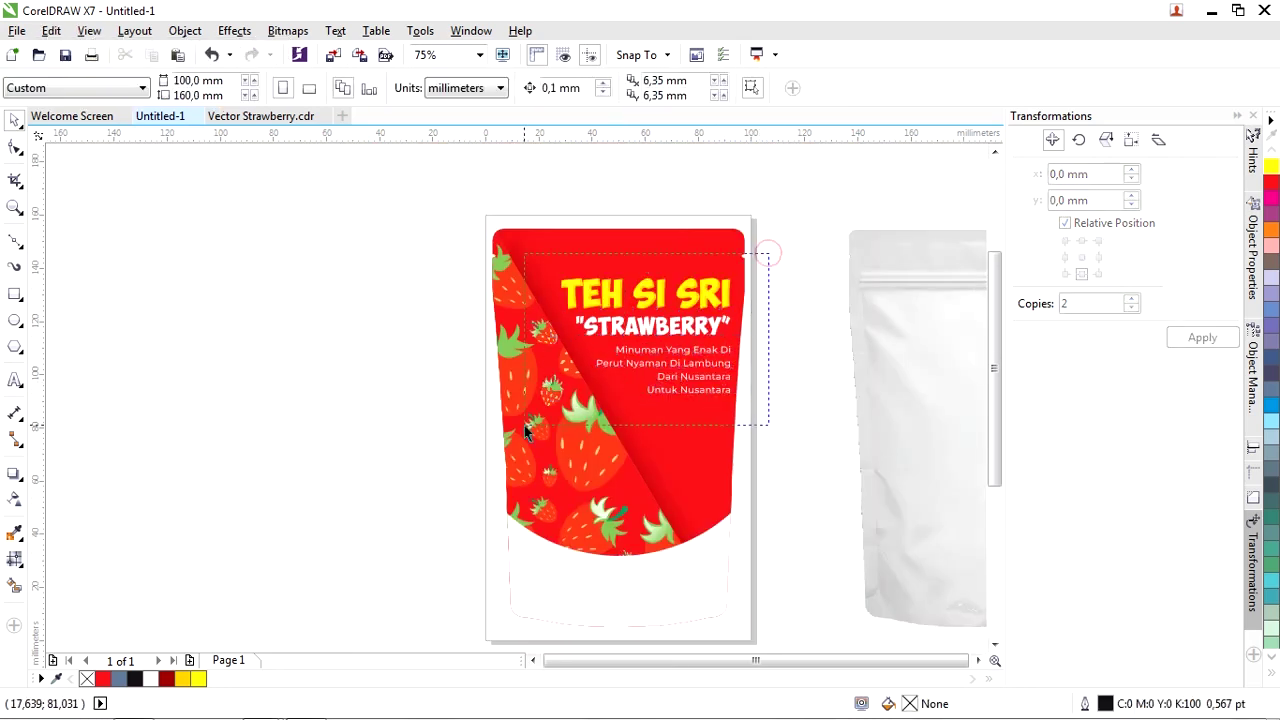
left_click_drag(524, 425, 524, 425)
scroll(655, 345, "up", 3)
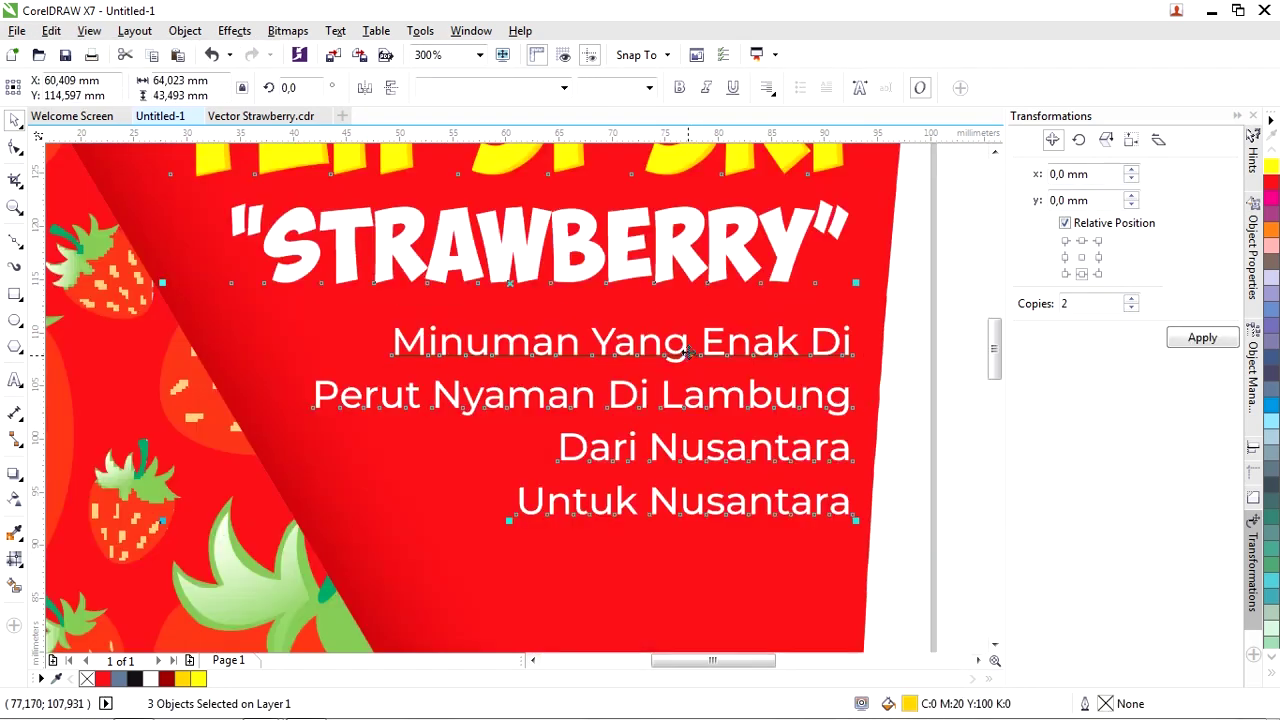
left_click_drag(707, 343, 657, 347)
scroll(657, 347, "down", 2)
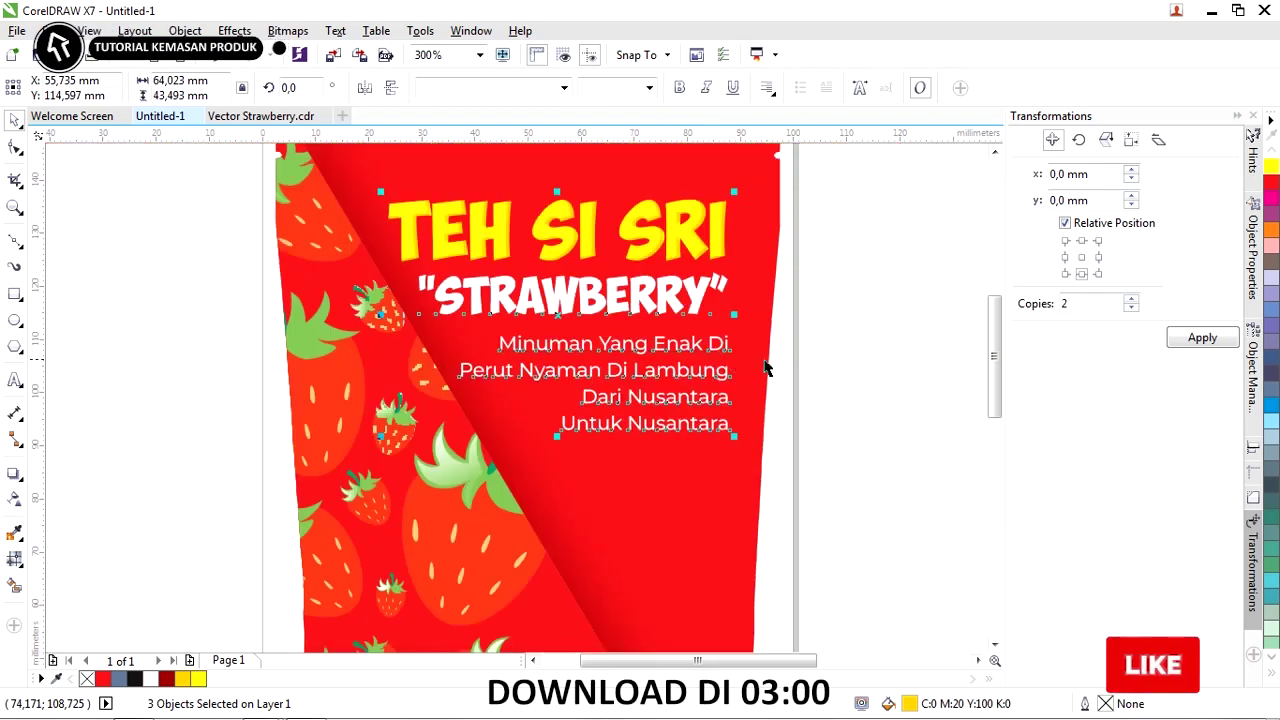
left_click(788, 362)
scroll(667, 492, "down", 4)
scroll(667, 492, "right", 2)
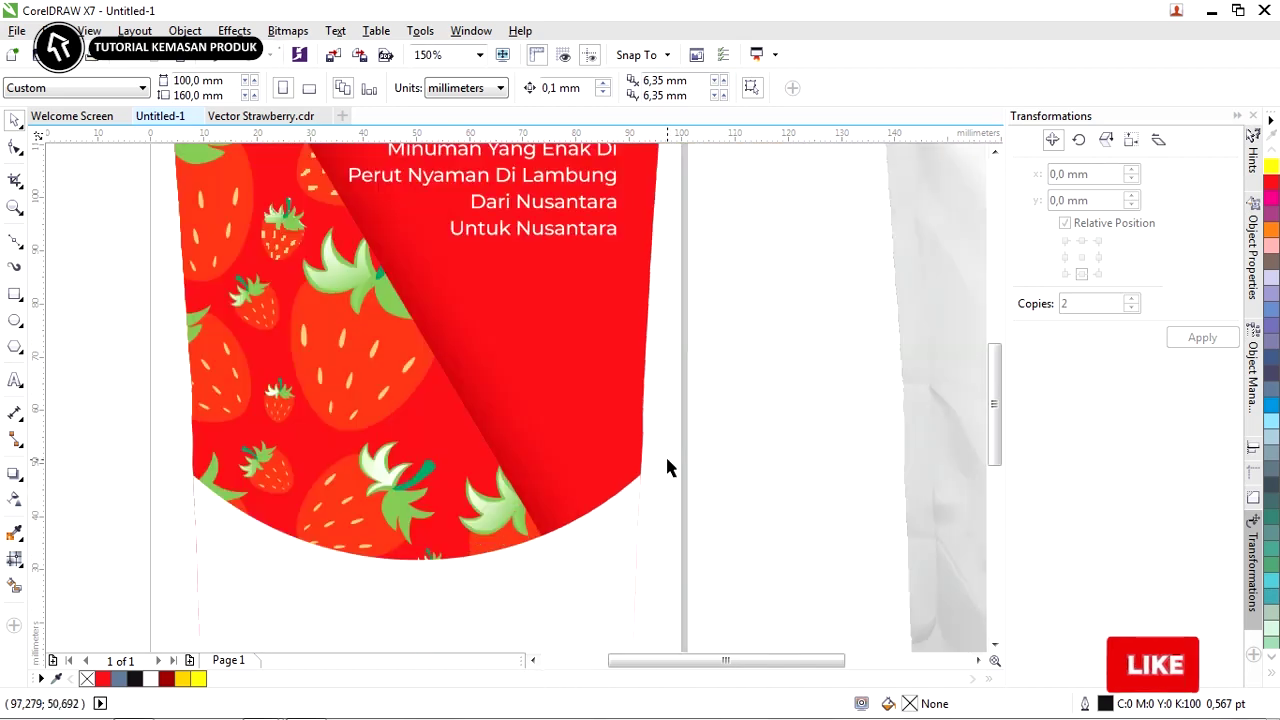
scroll(487, 364, "down", 4)
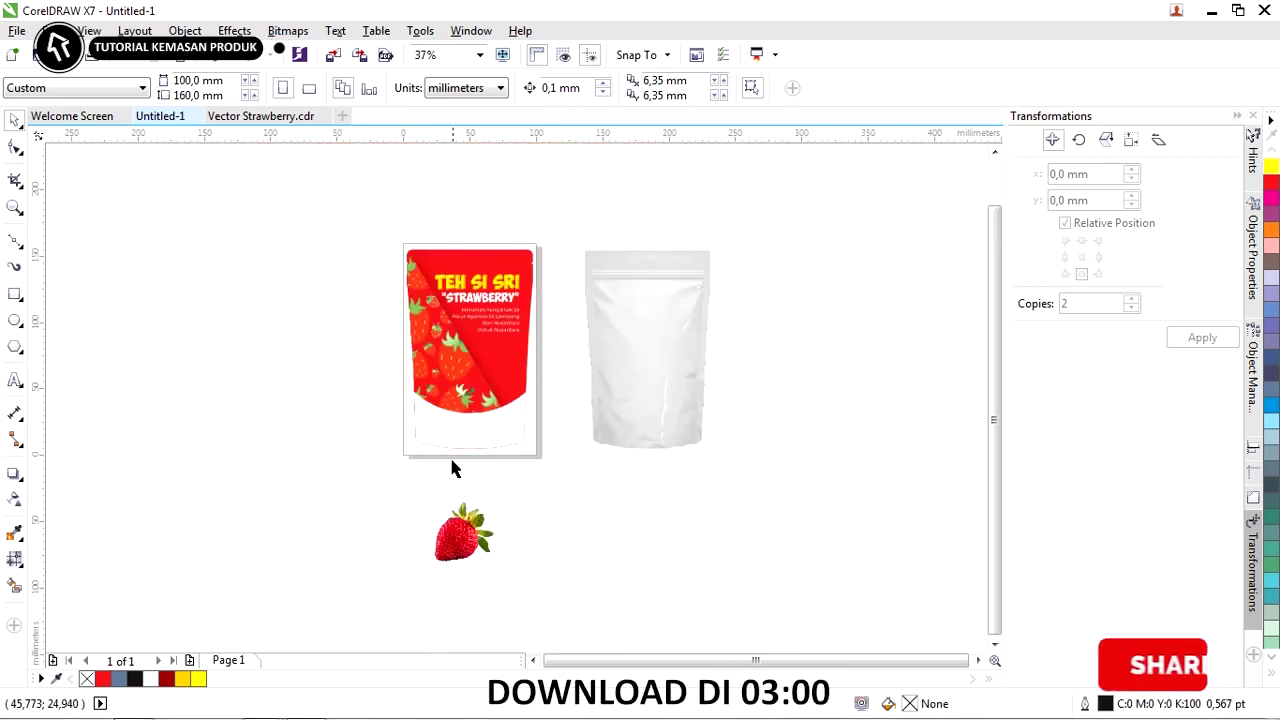
Move the strawberry photo onto the red label and bring it to the front
left_click(470, 510)
left_click_drag(470, 510, 501, 375)
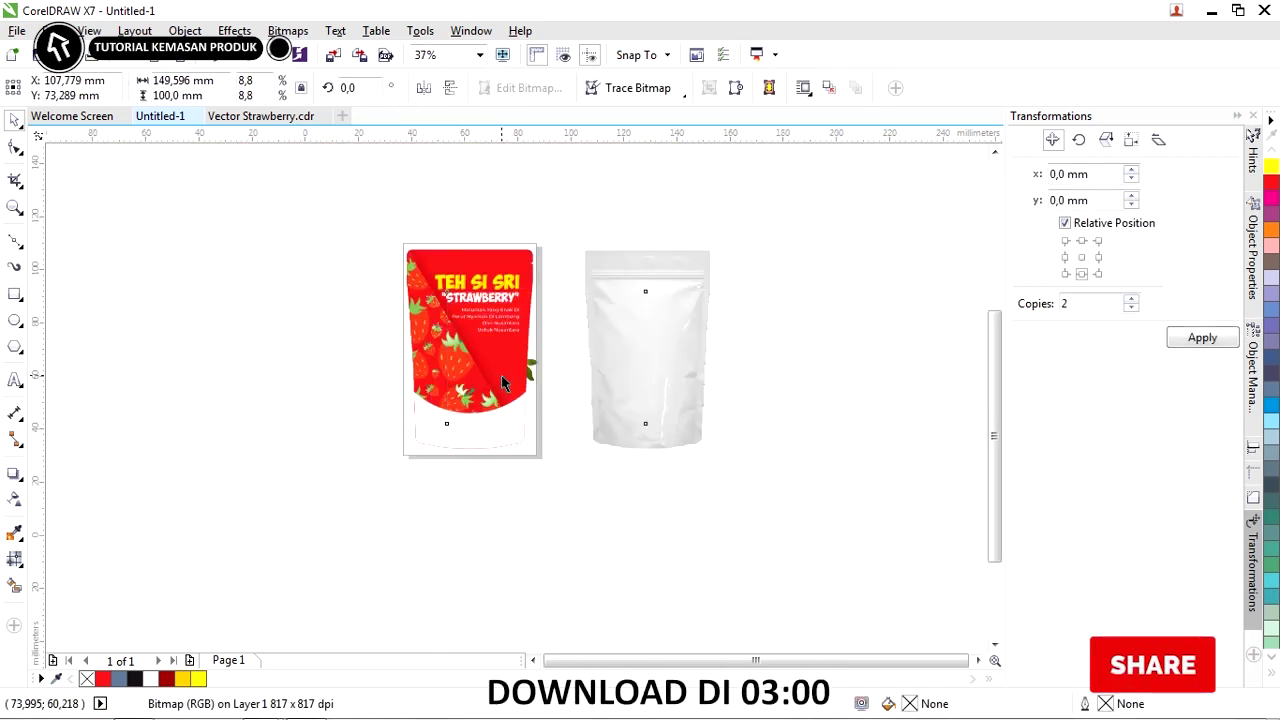
scroll(501, 375, "up", 2)
key("shift+Page_Up")
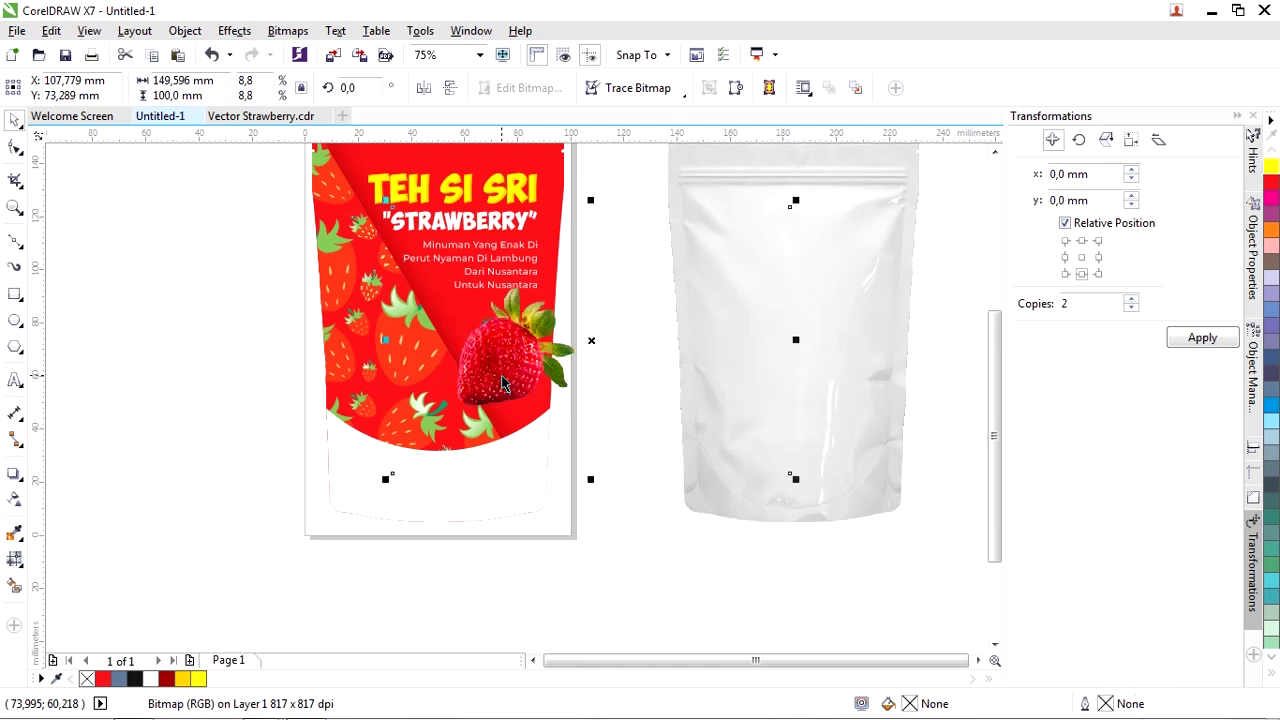
Crop the photo's nodes to the label edges, lowering its top below the text
left_click(14, 148)
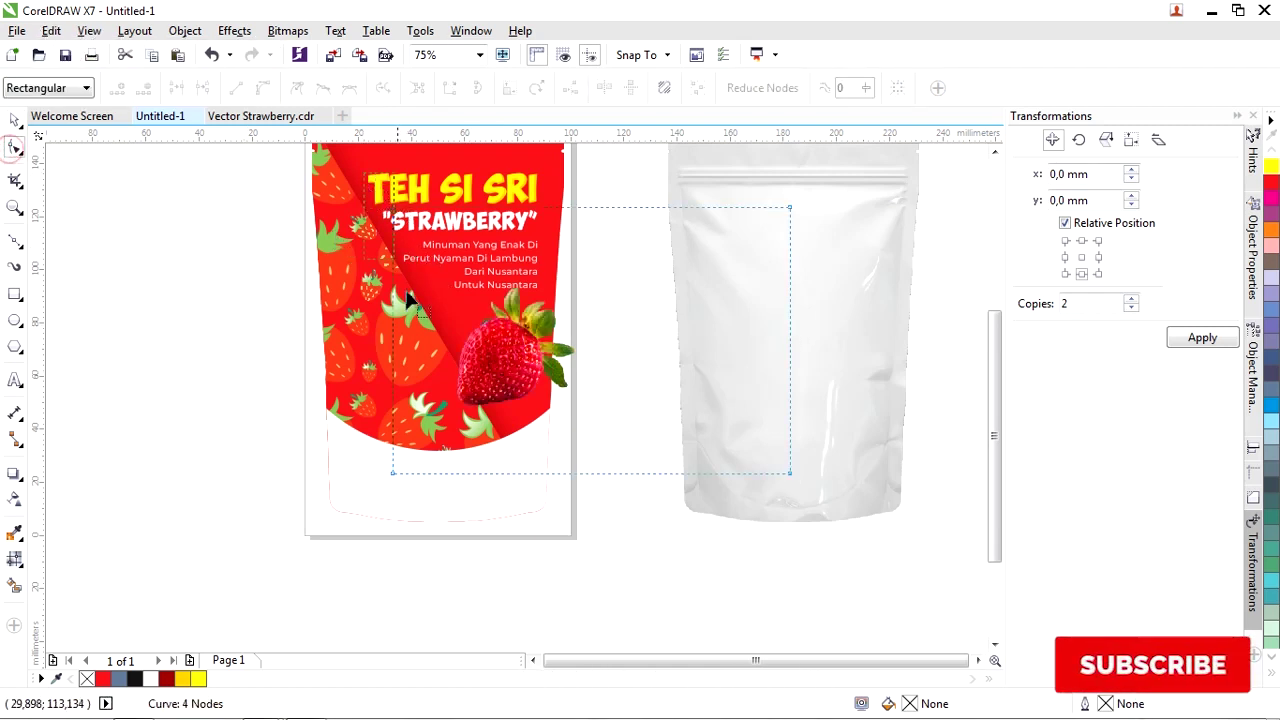
left_click_drag(393, 477, 453, 477)
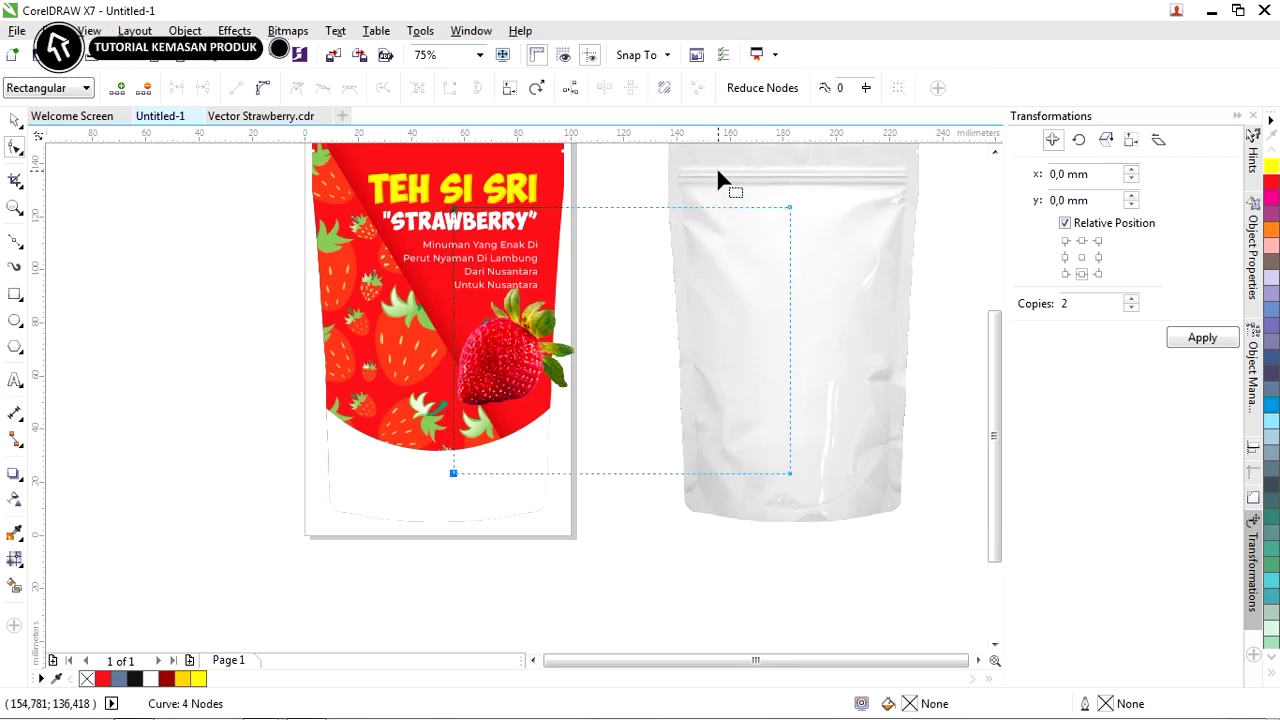
left_click_drag(791, 478, 773, 475)
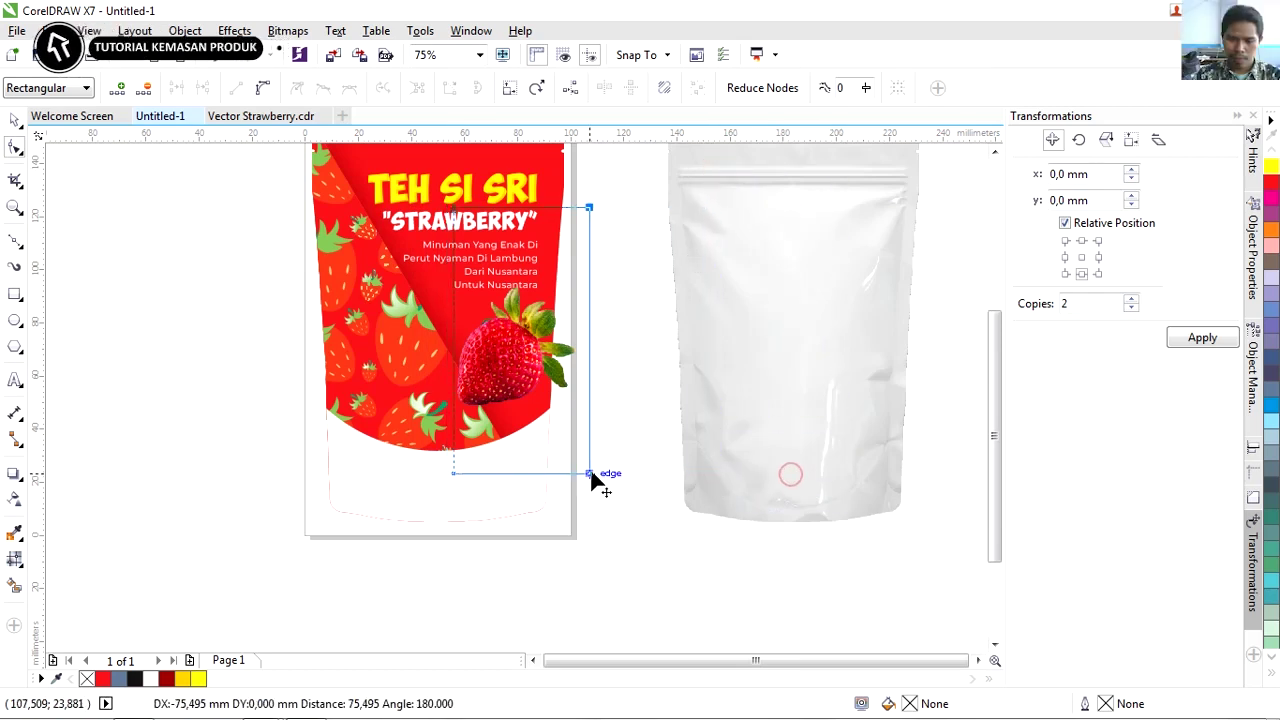
left_click_drag(414, 456, 579, 461)
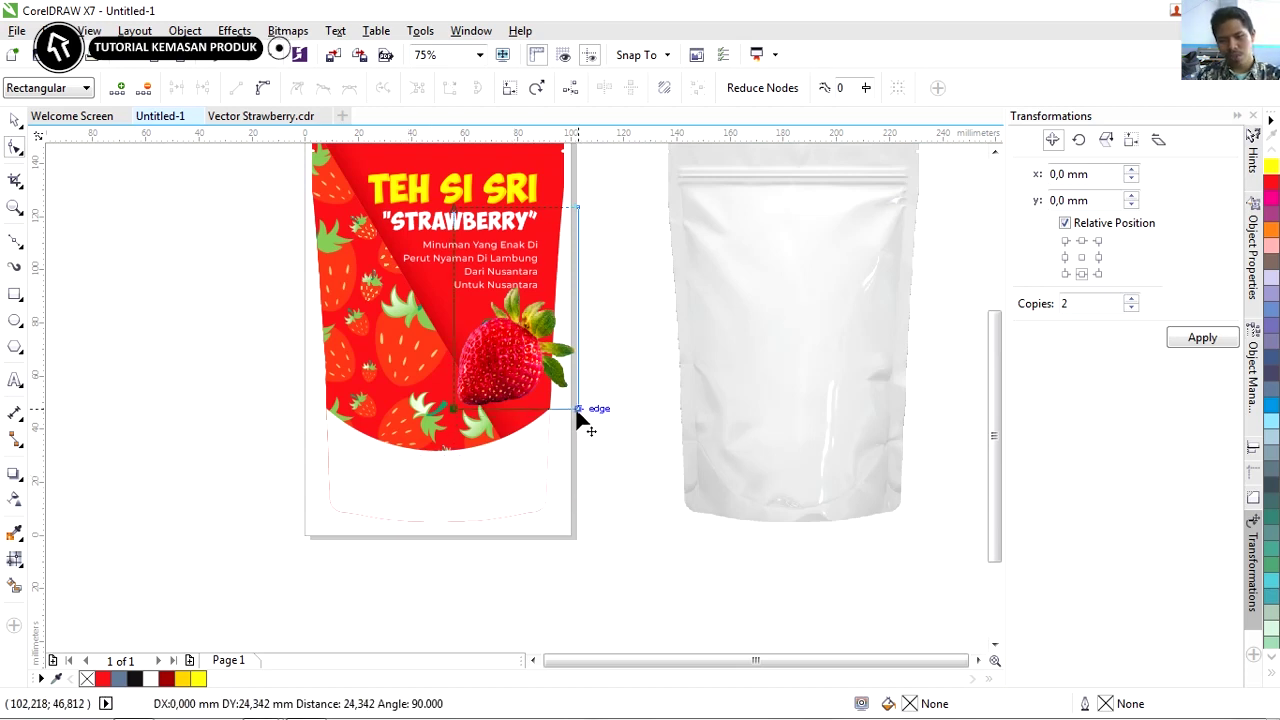
left_click_drag(473, 177, 474, 171)
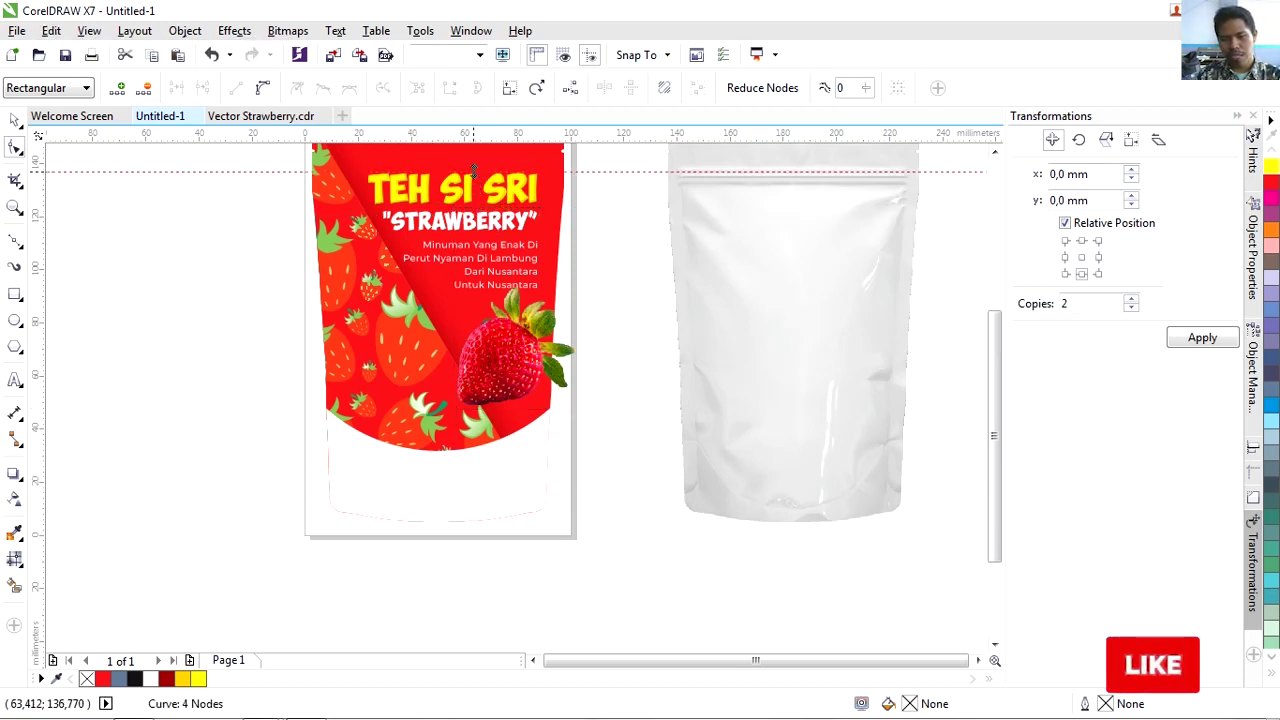
left_click(447, 218)
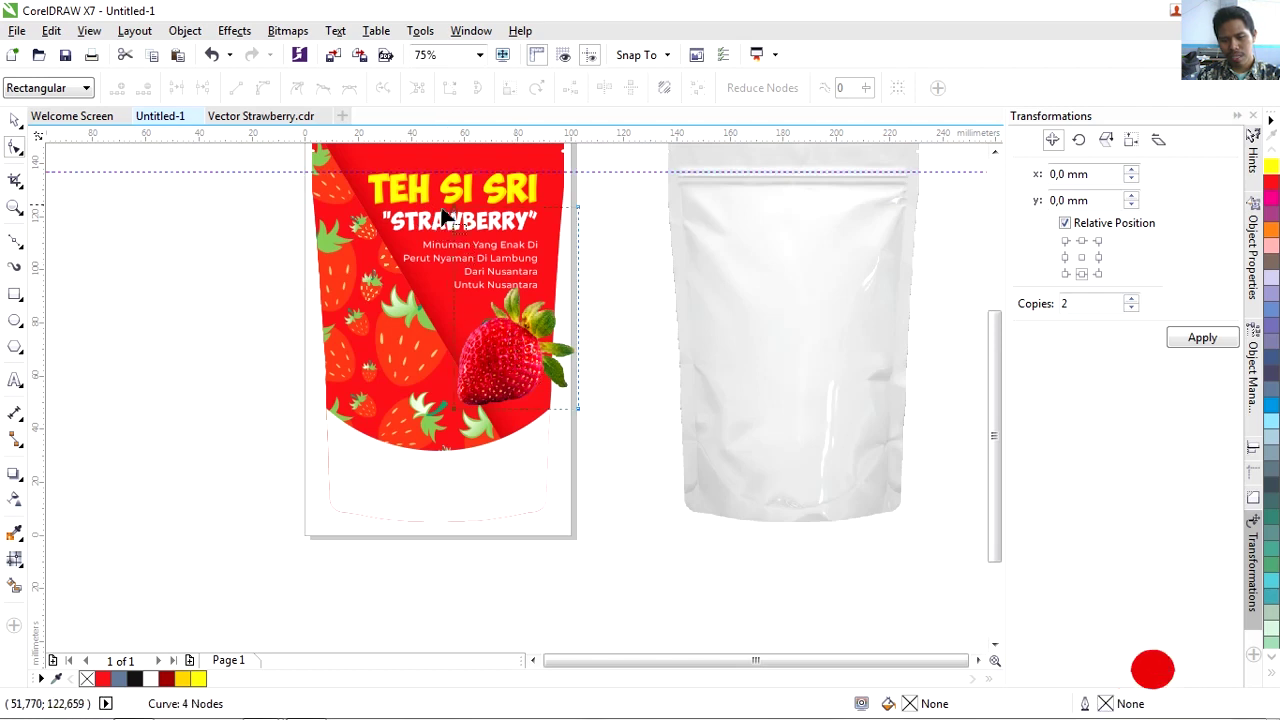
left_click_drag(580, 212, 575, 285)
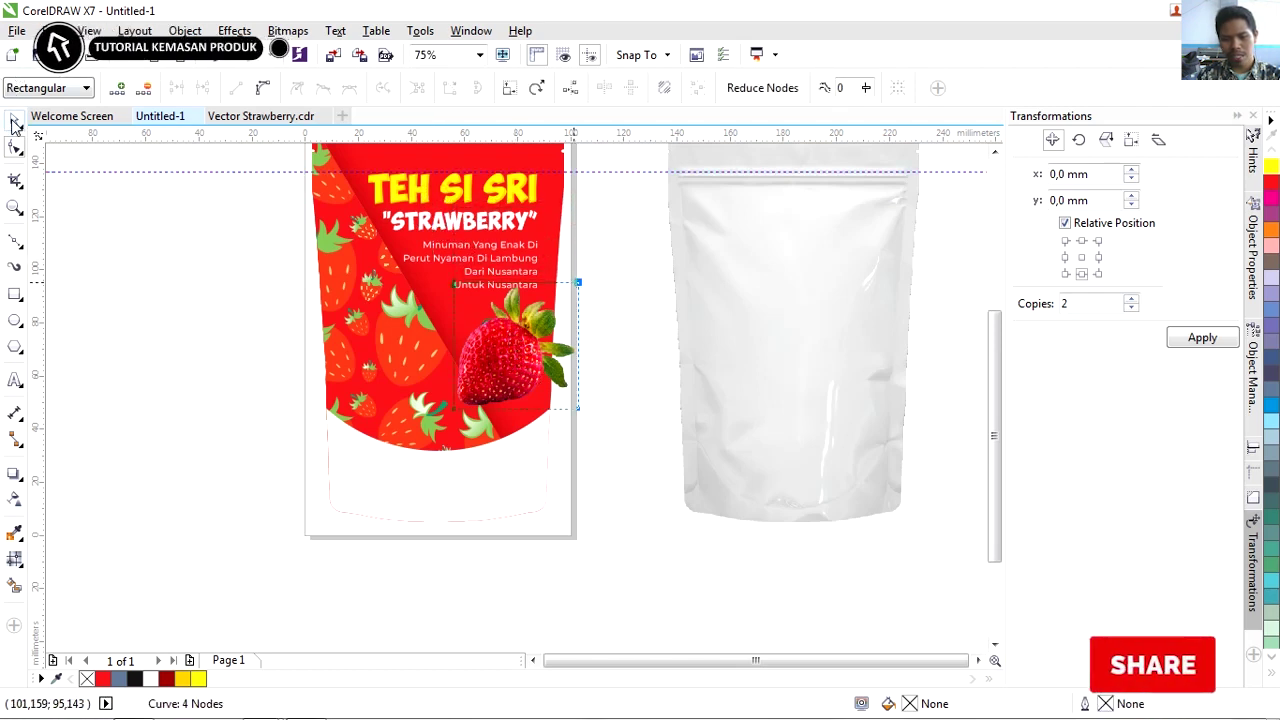
left_click(14, 121)
Shrink the strawberry photo and place it beneath the tagline lines
left_click(139, 172)
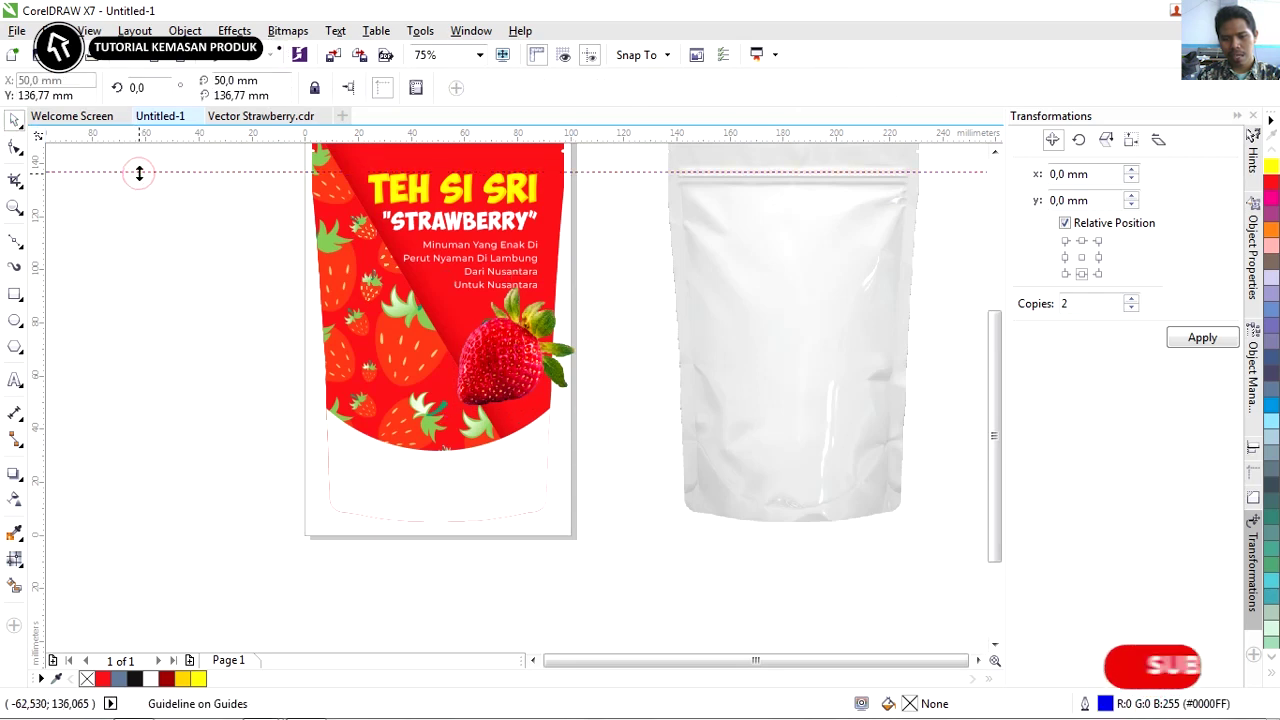
key("Escape")
scroll(497, 361, "up", 2)
left_click(526, 354)
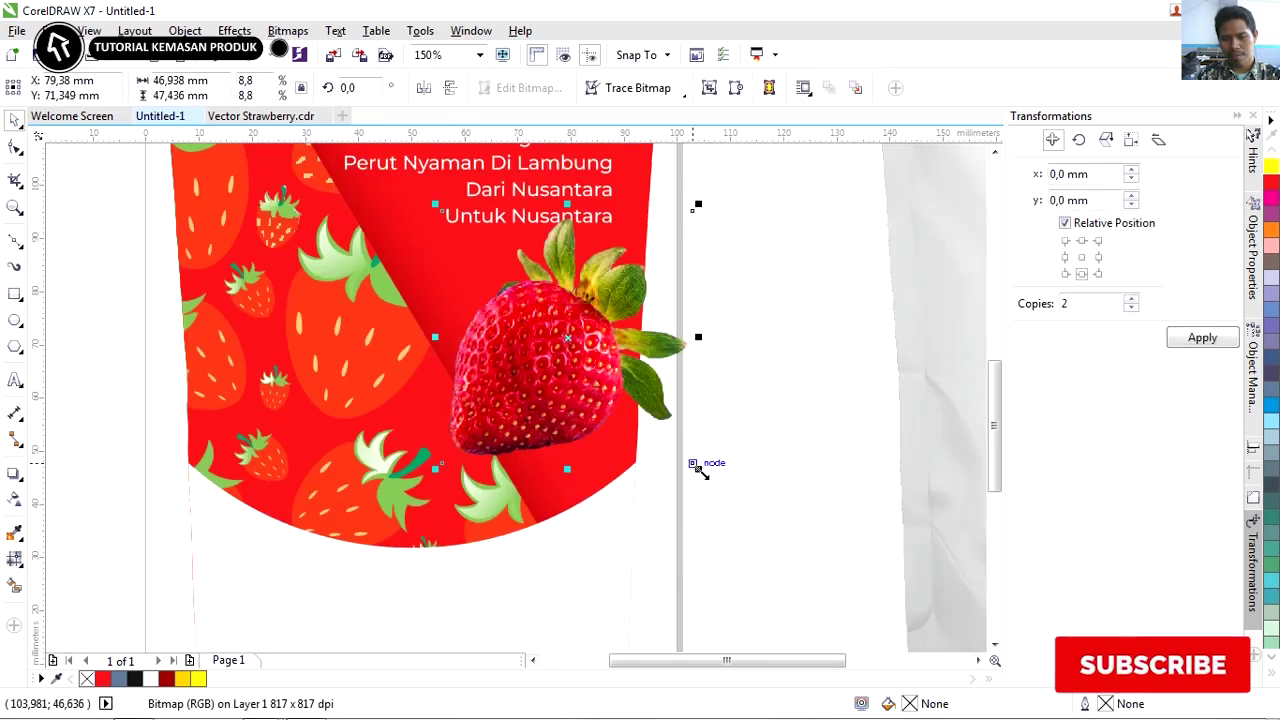
left_click_drag(700, 472, 646, 416)
left_click_drag(555, 352, 545, 347)
left_click(707, 361)
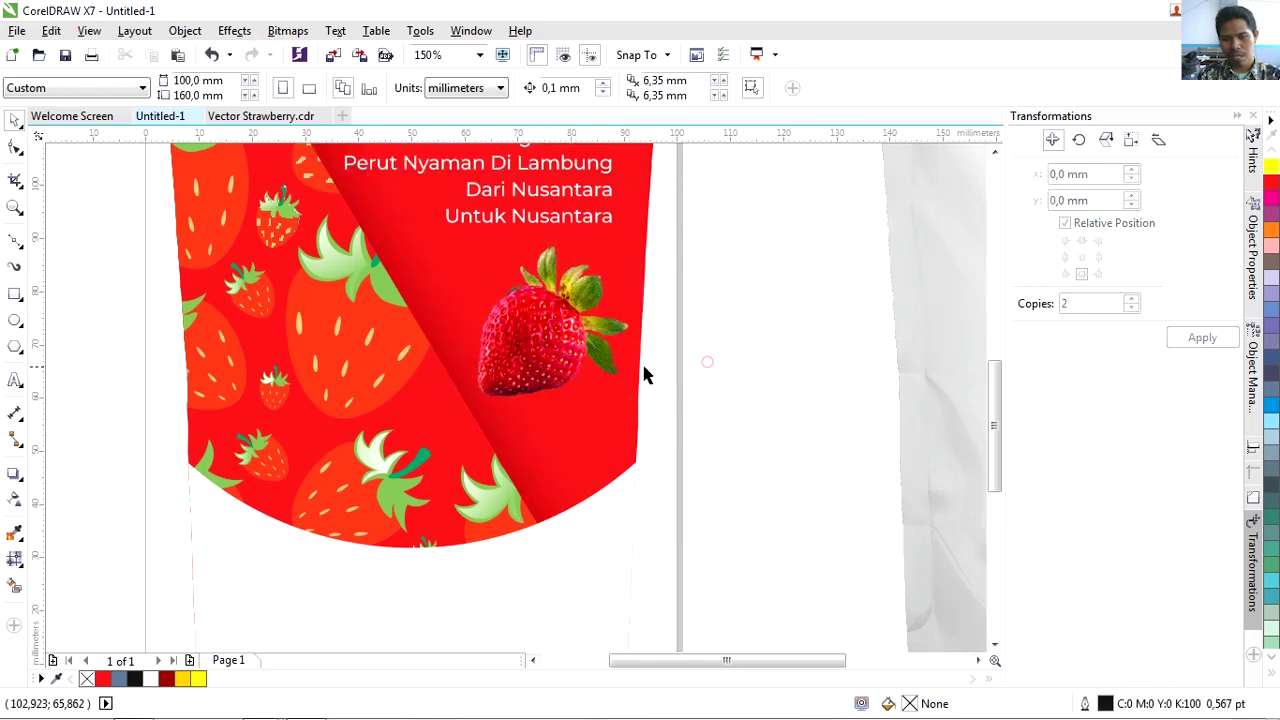
Draw a flat ellipse and position it under the strawberry's base
left_click(14, 320)
scroll(505, 390, "up", 2)
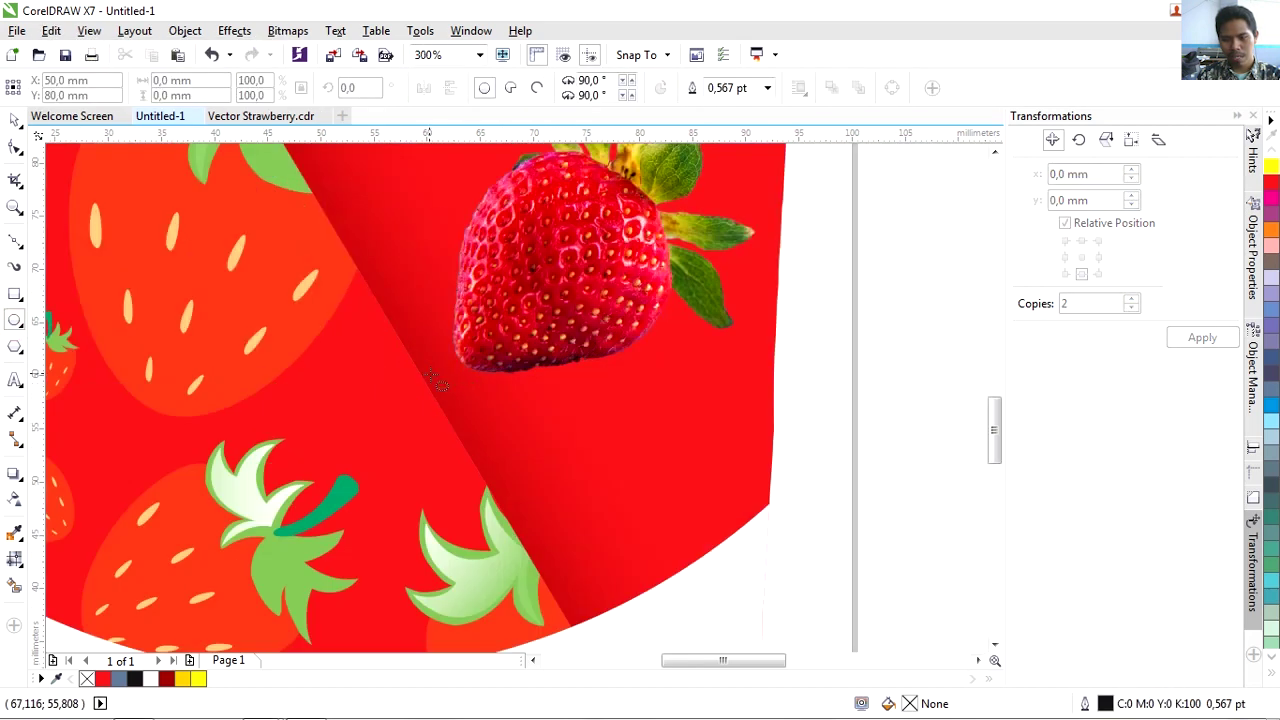
mouse_move(706, 402)
left_mouse_down()
mouse_move(754, 388)
mouse_move(758, 372)
mouse_move(709, 379)
left_mouse_up()
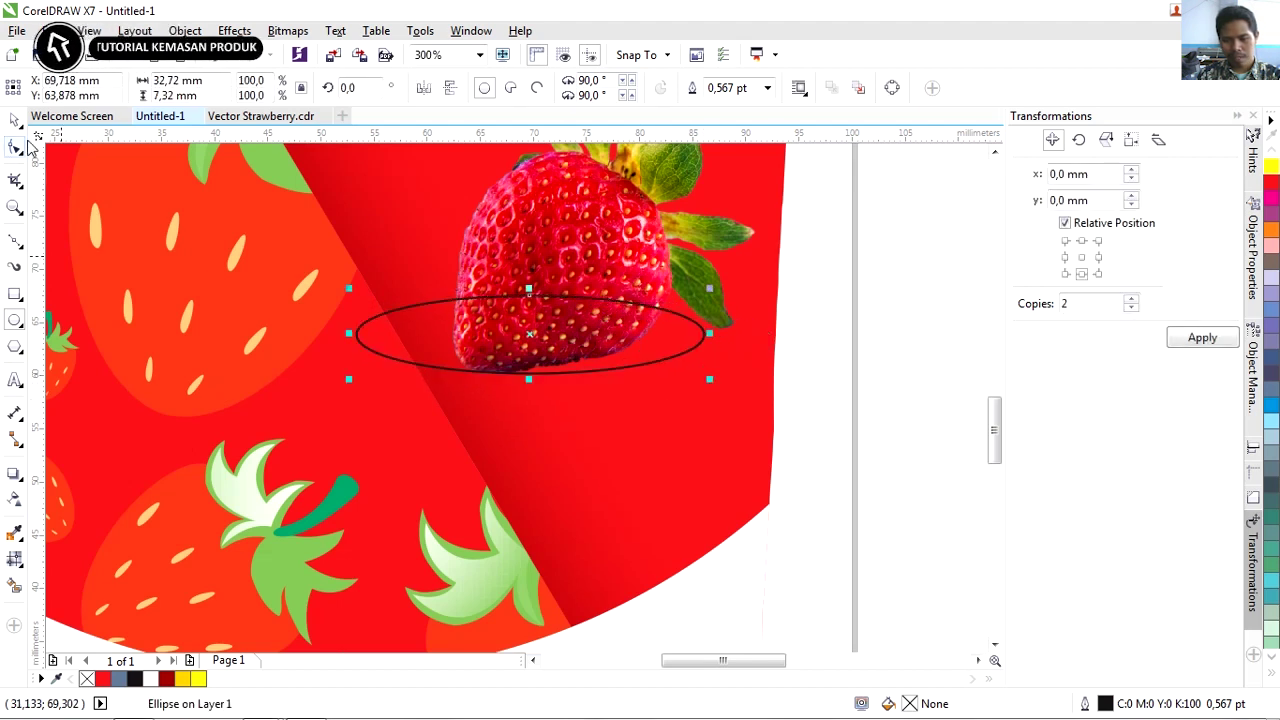
left_click(583, 203, "shift")
scroll(742, 286, "down", 2)
left_click(742, 286)
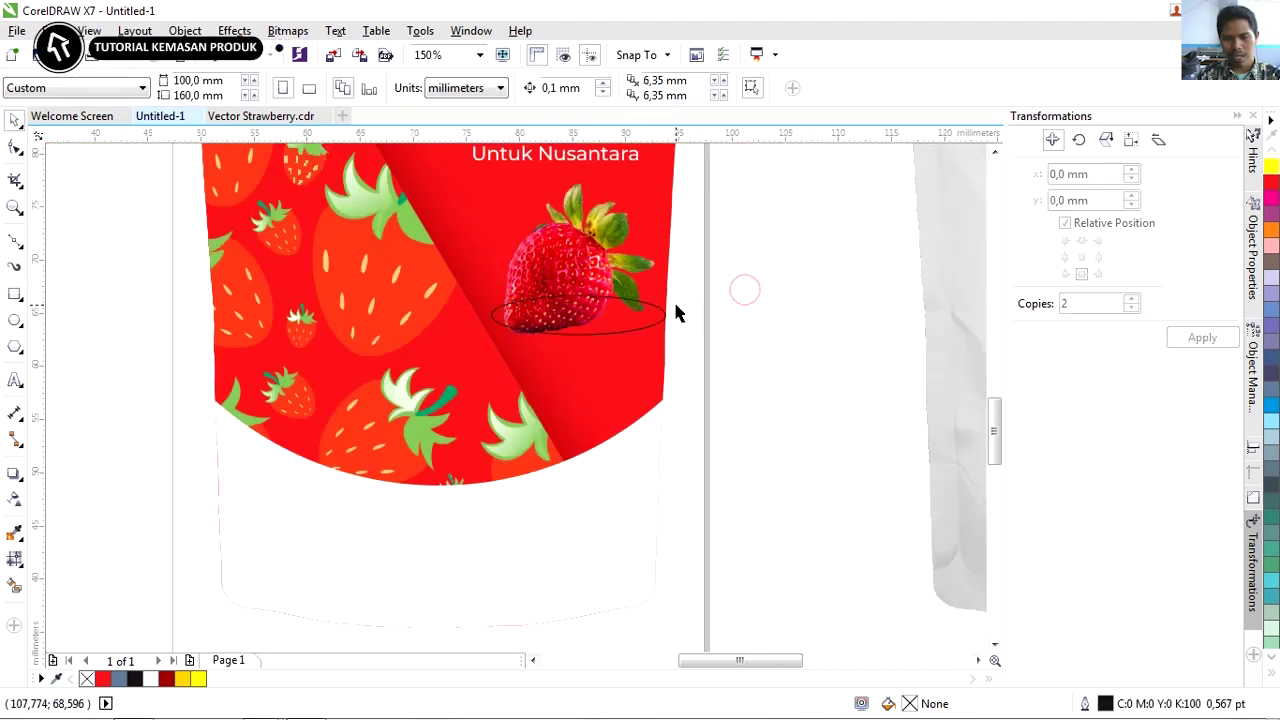
scroll(675, 313, "up", 2)
left_click_drag(620, 343, 565, 355)
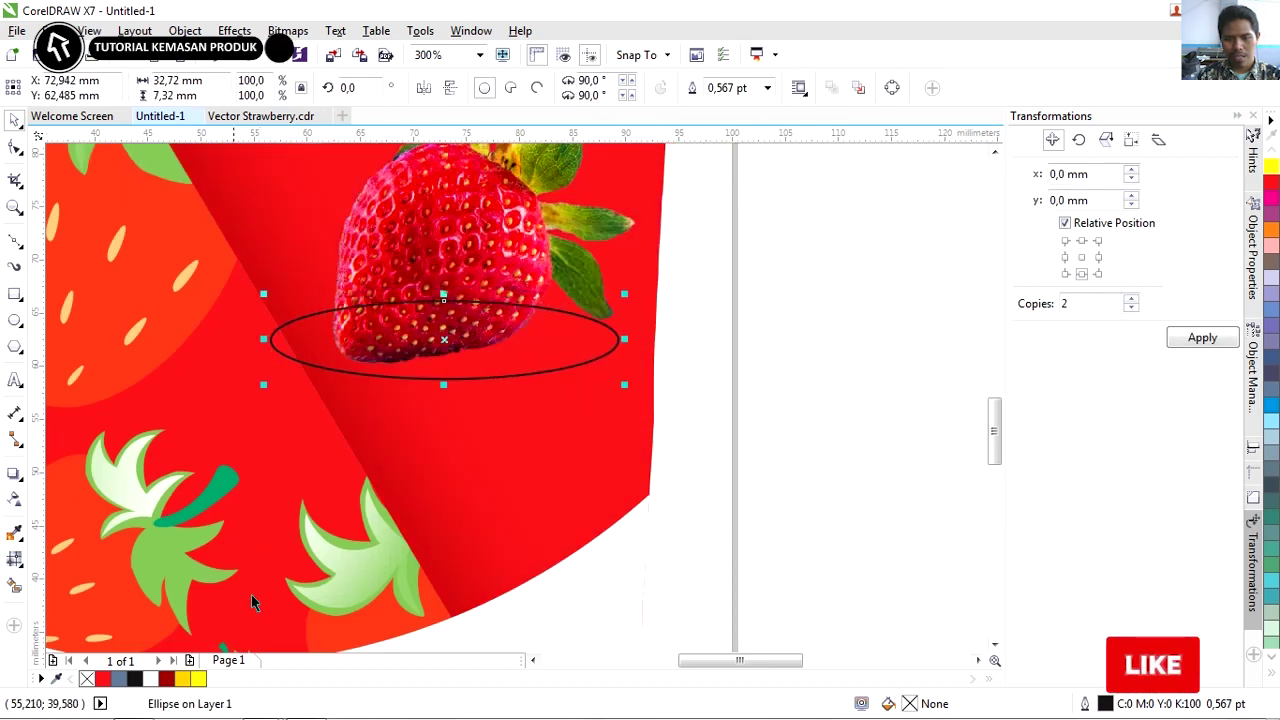
Fill the ellipse black and intersect it with the red label shape
left_click(1270, 677)
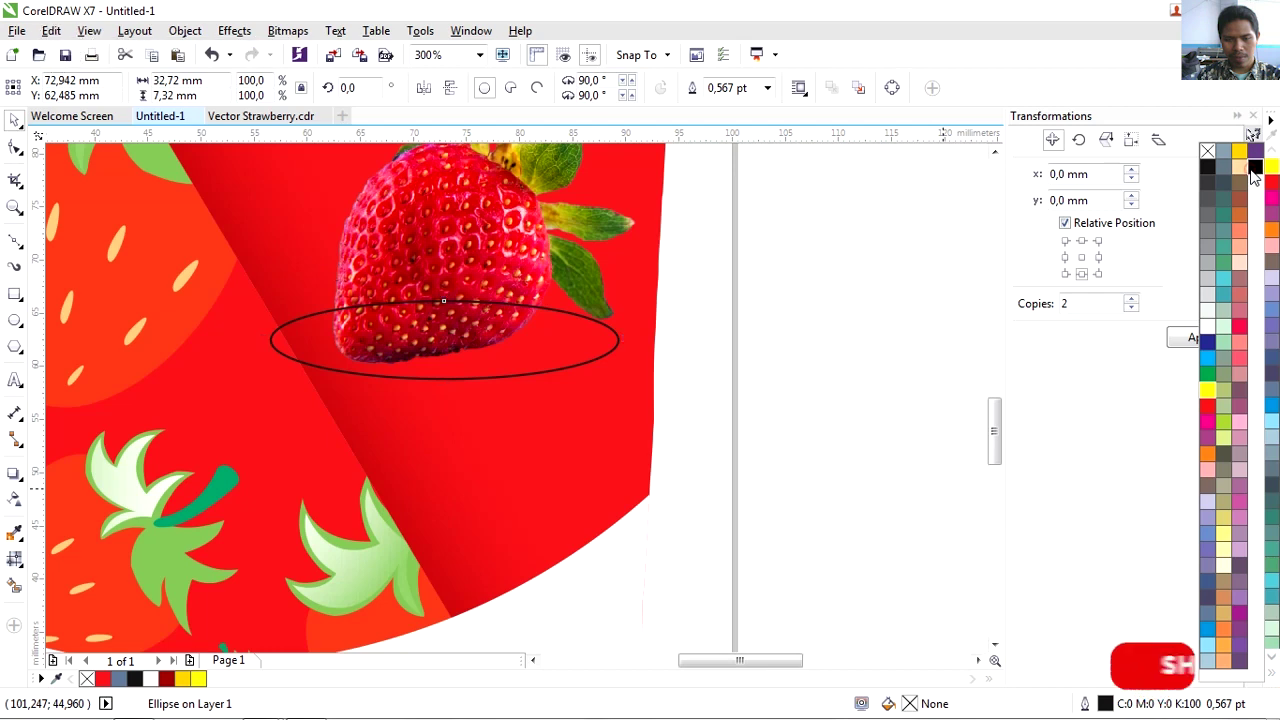
left_click(1255, 168)
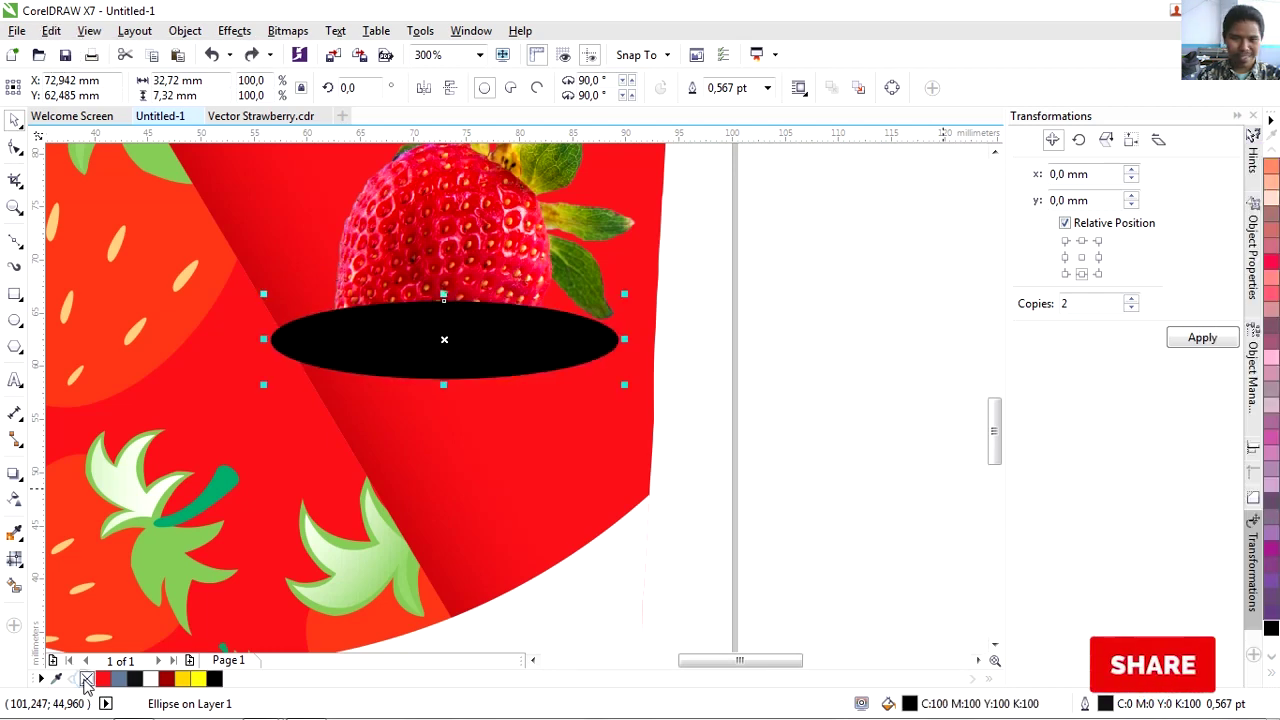
left_click(783, 358)
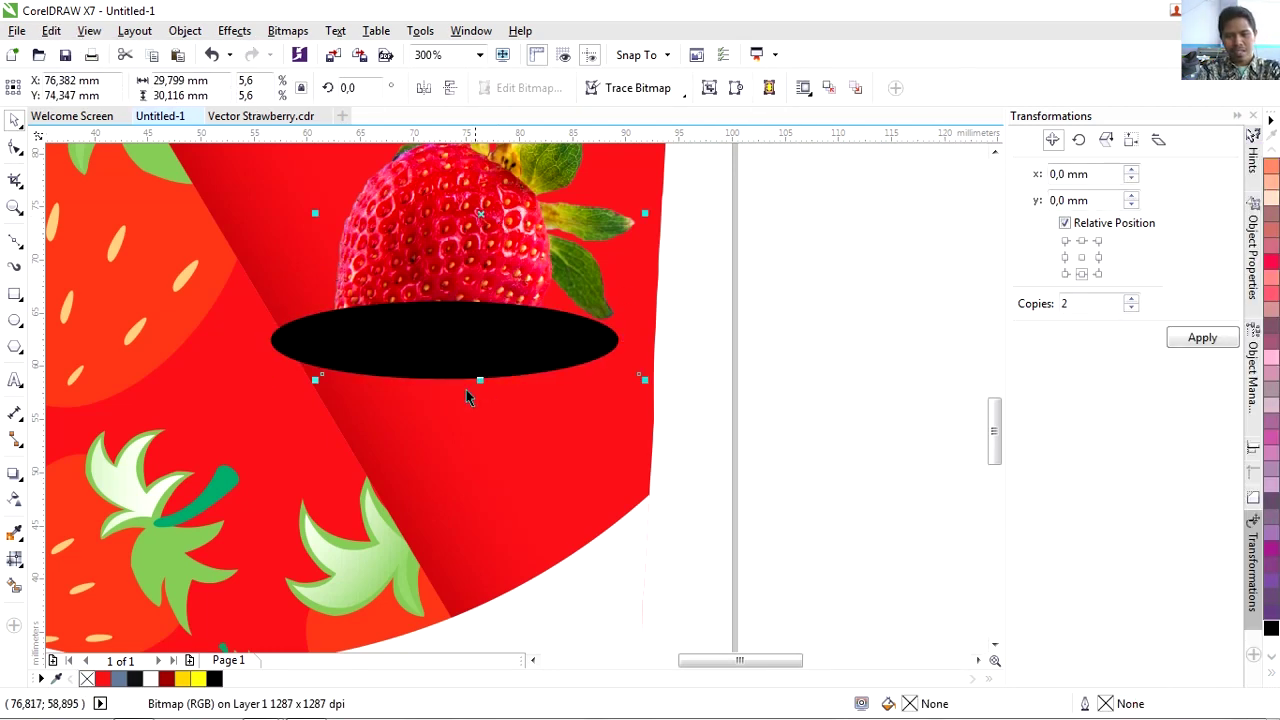
left_click(368, 352)
left_click(112, 352)
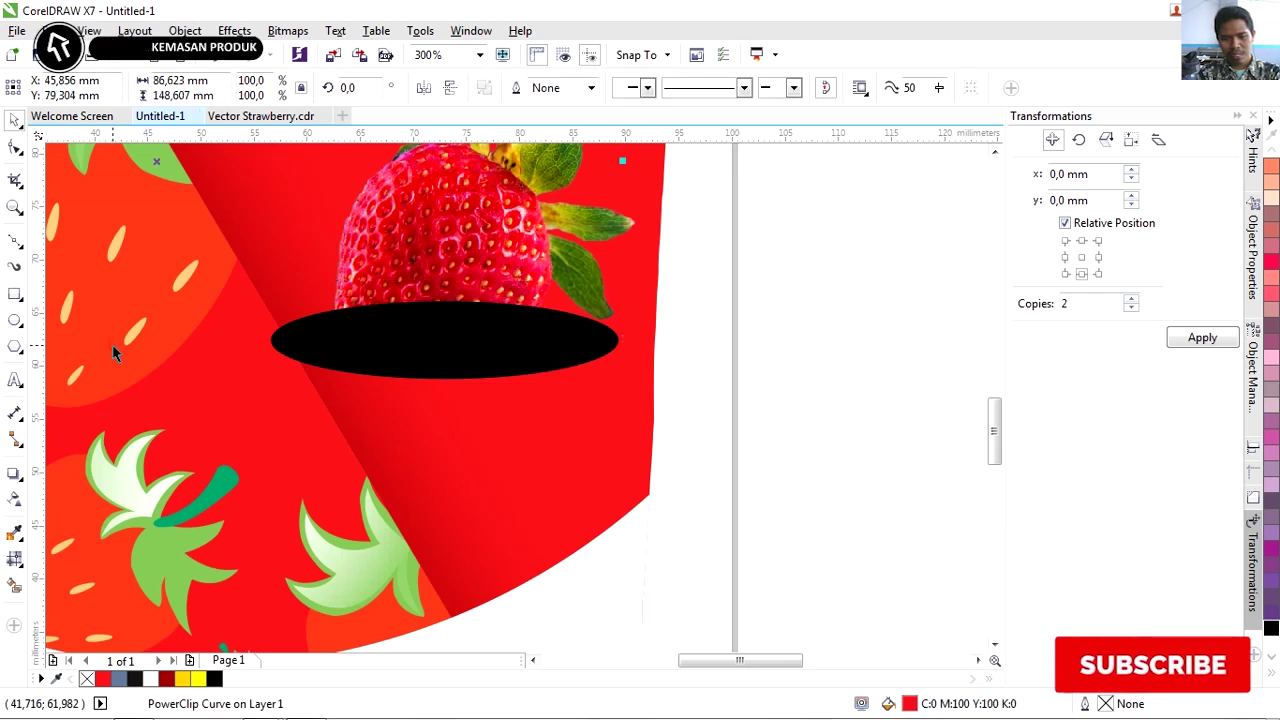
left_click(376, 357, "shift")
left_click(566, 88)
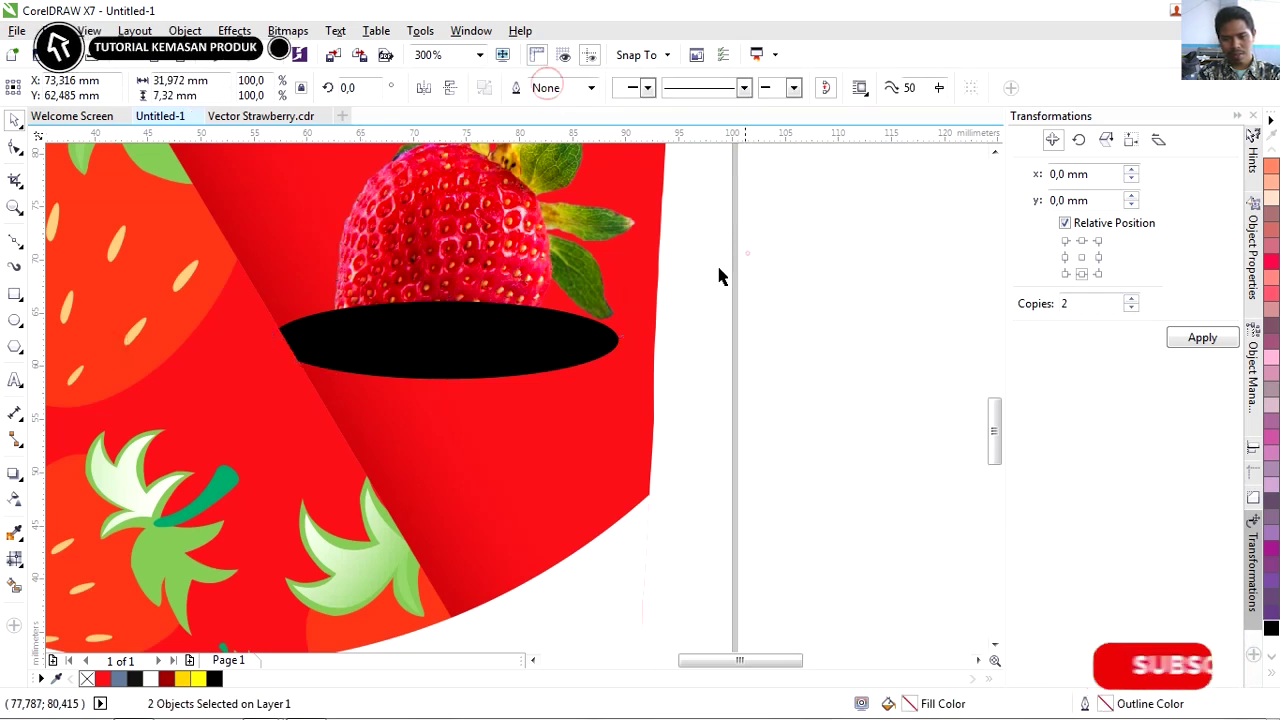
Make the ellipse's side and bottom mesh nodes fully transparent and the top node 80 transparency
left_click(17, 562)
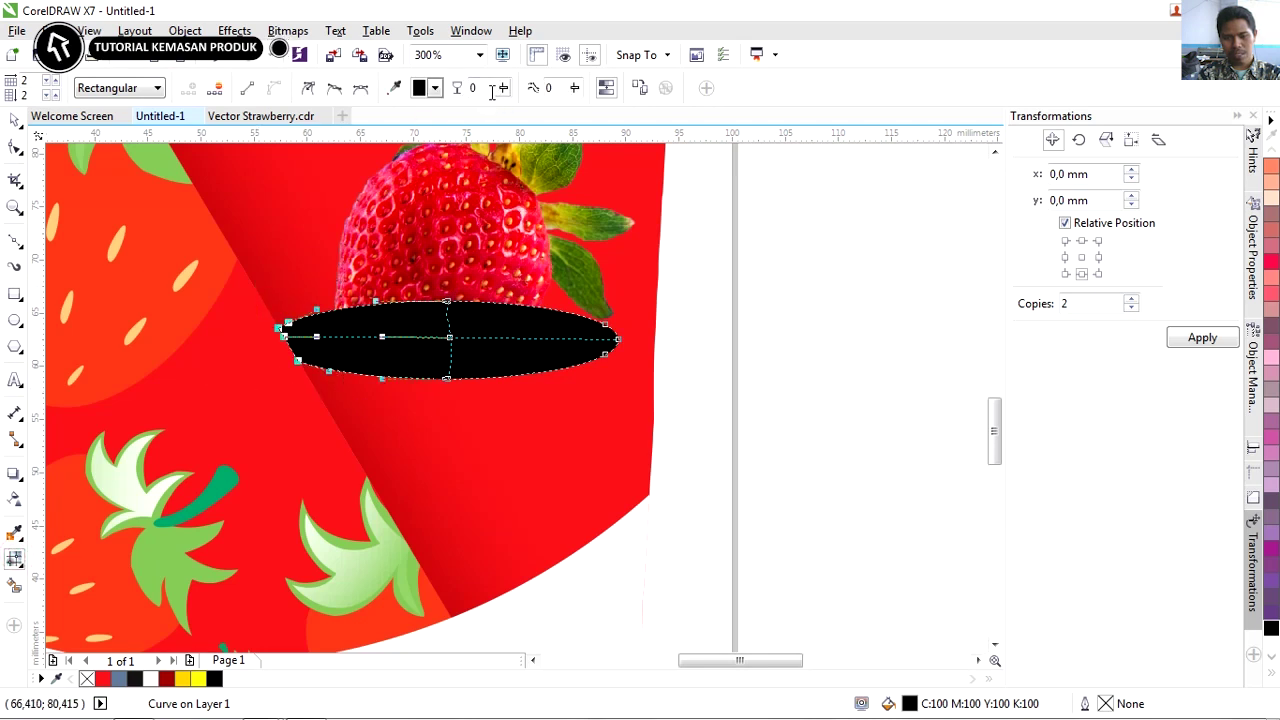
key("Return")
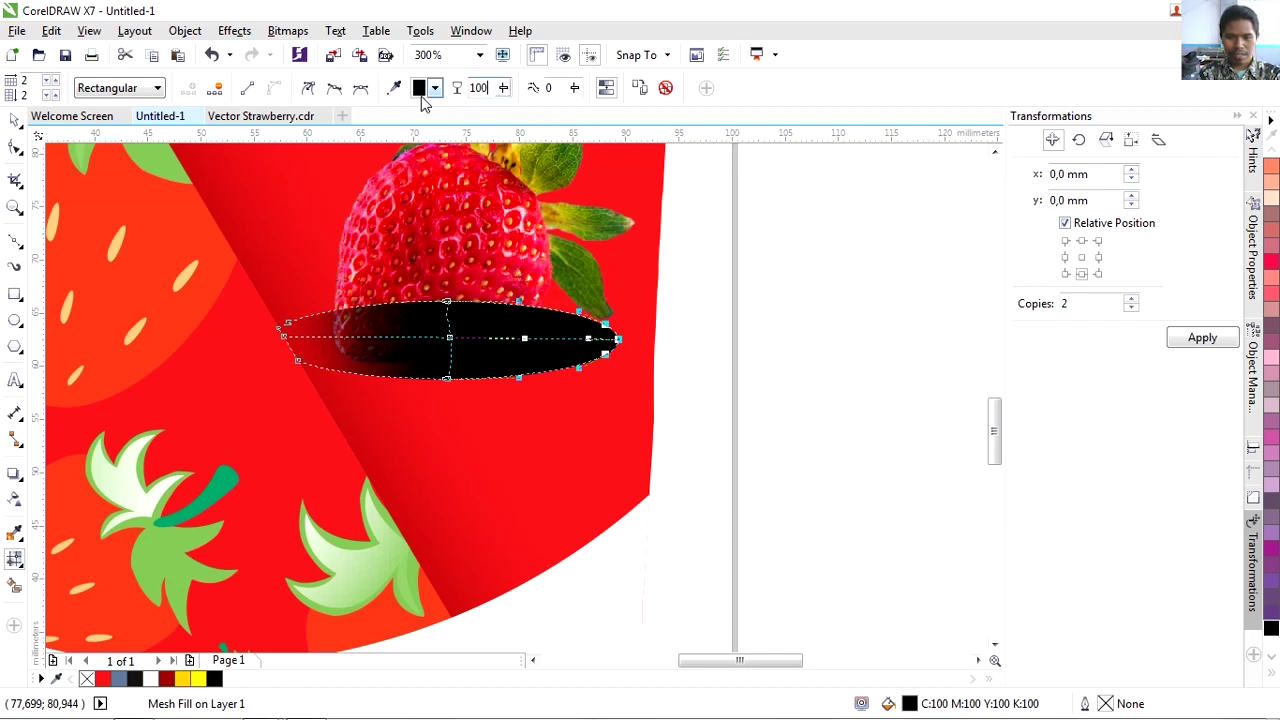
key("Return")
left_click_drag(390, 365, 492, 398)
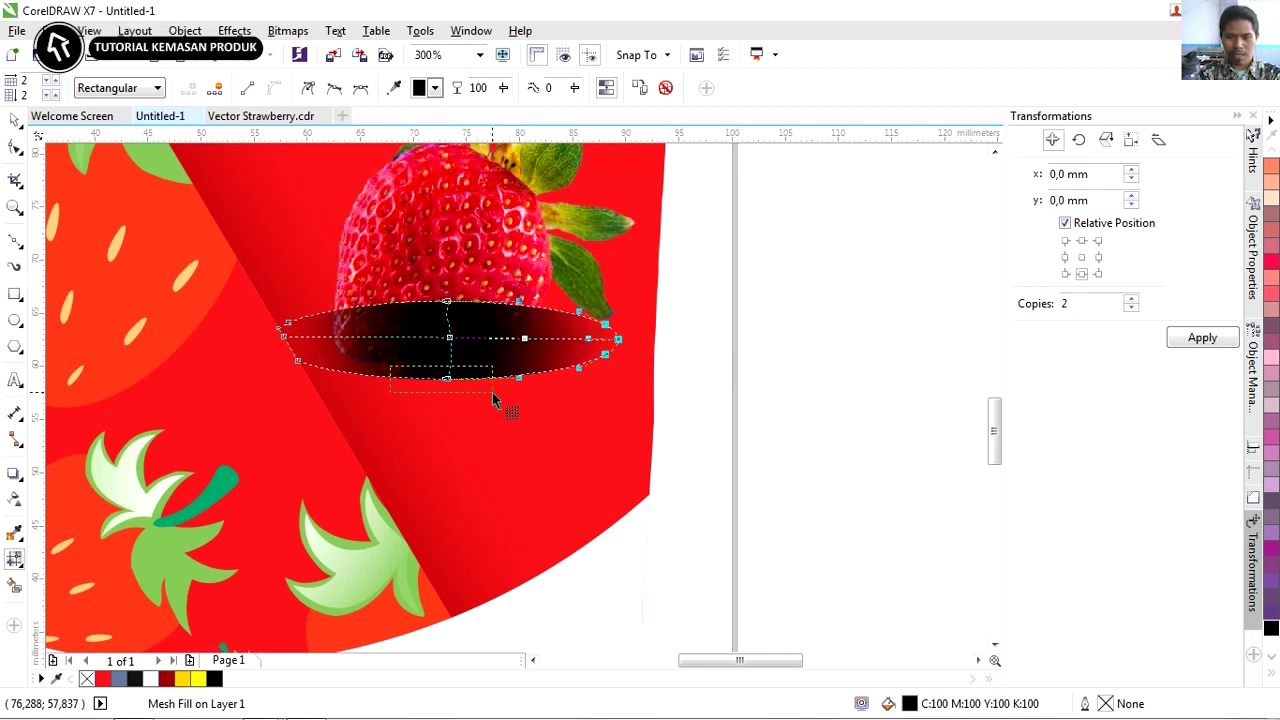
type("1")
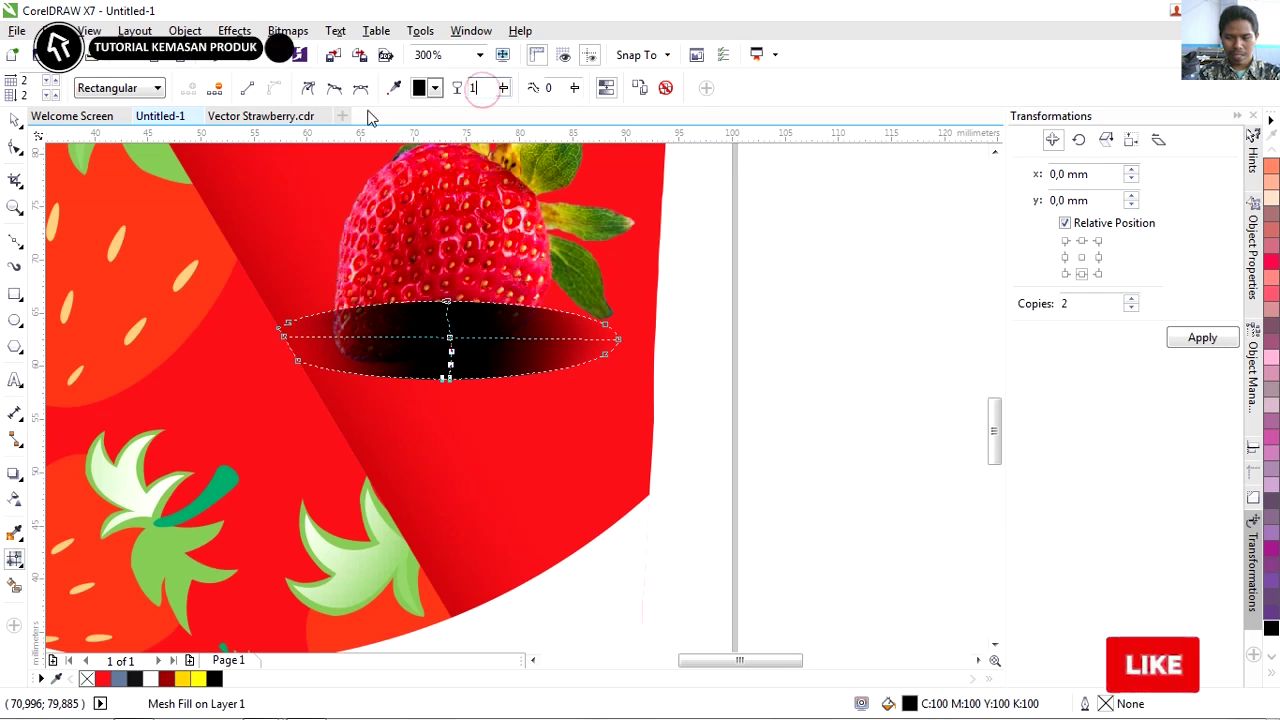
key("Return")
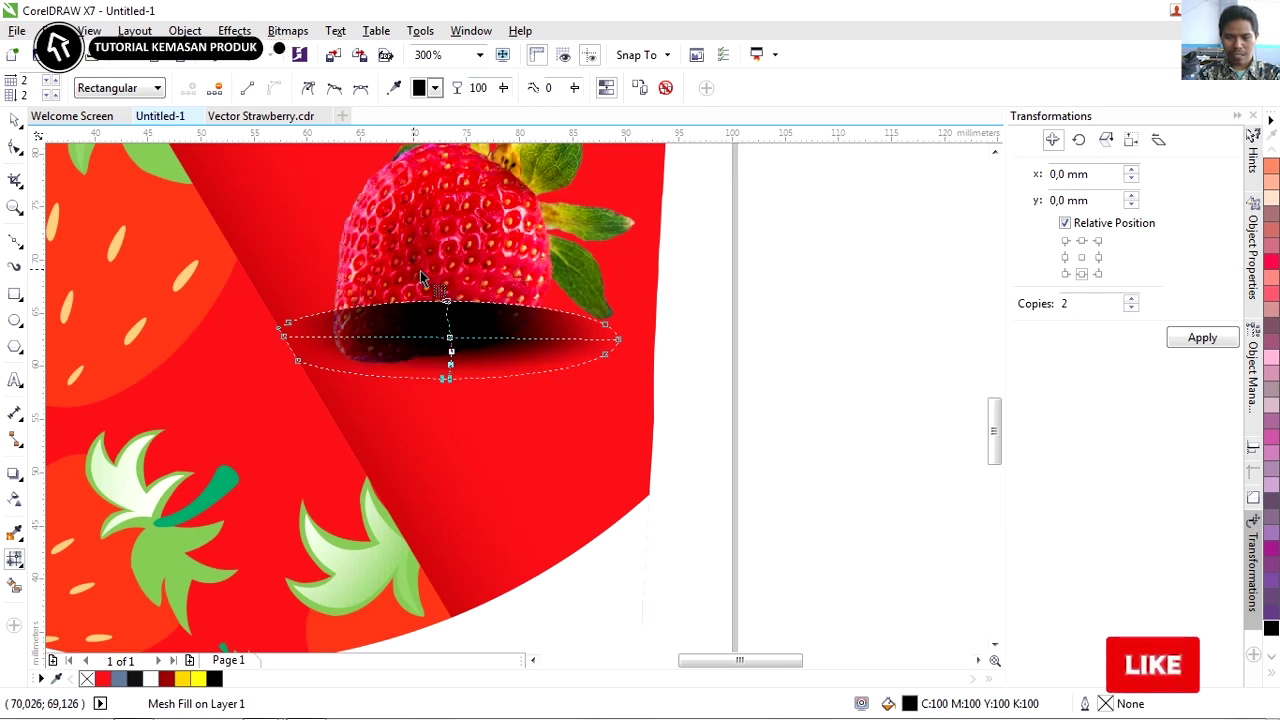
left_click(446, 303)
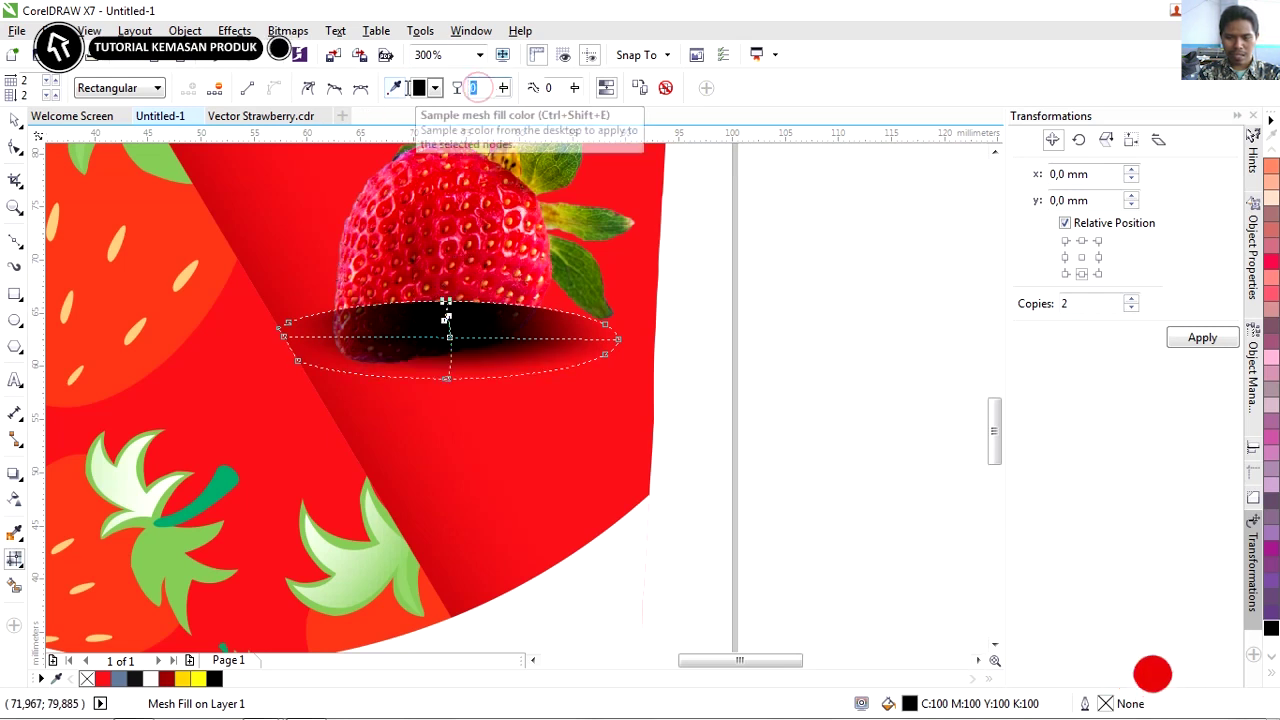
key("Return")
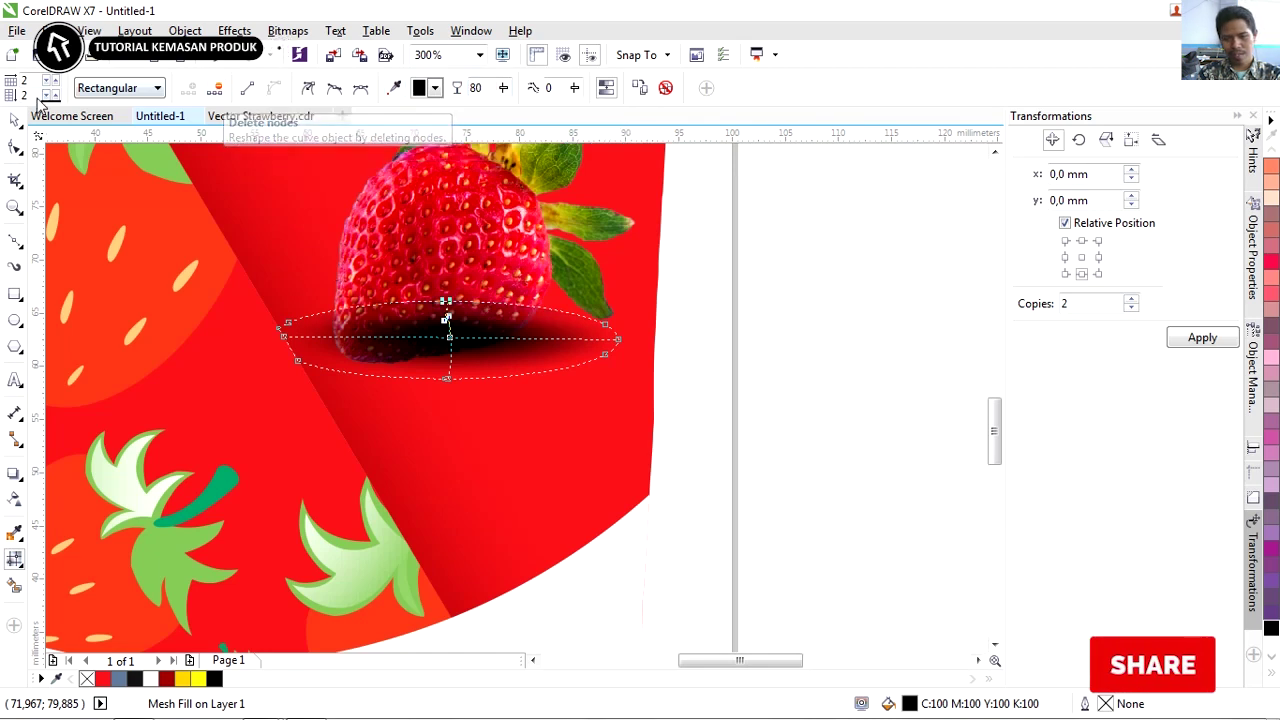
key("space")
Nudge the soft shadow slightly lower beneath the strawberry photo
left_click(486, 240)
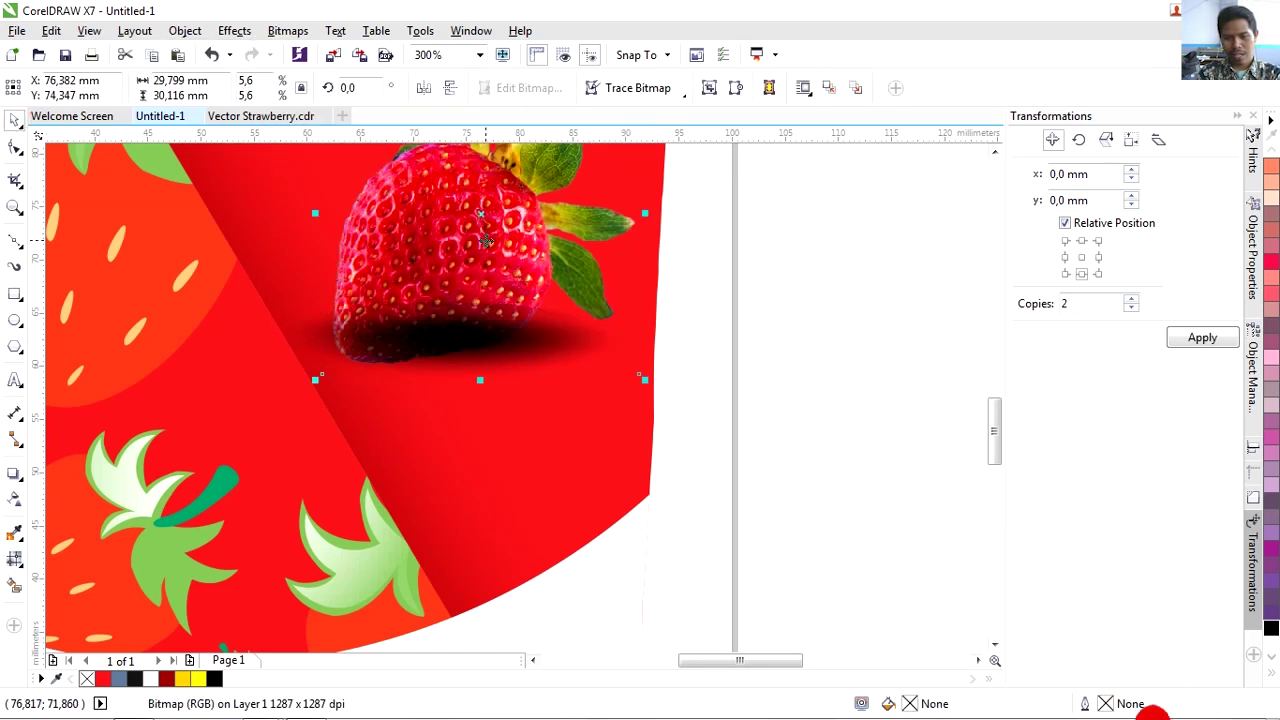
left_click(800, 384)
left_click(538, 352)
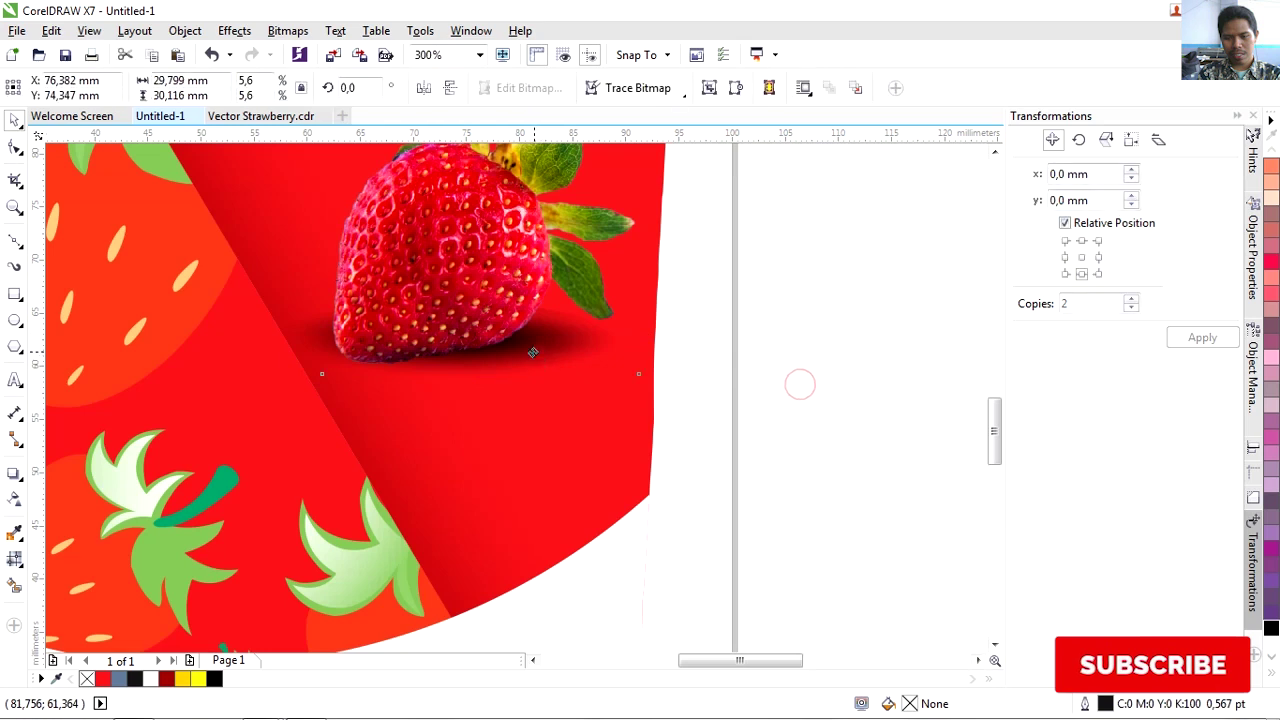
left_click(533, 352)
left_click_drag(738, 407, 245, 262)
left_click_drag(449, 343, 431, 352)
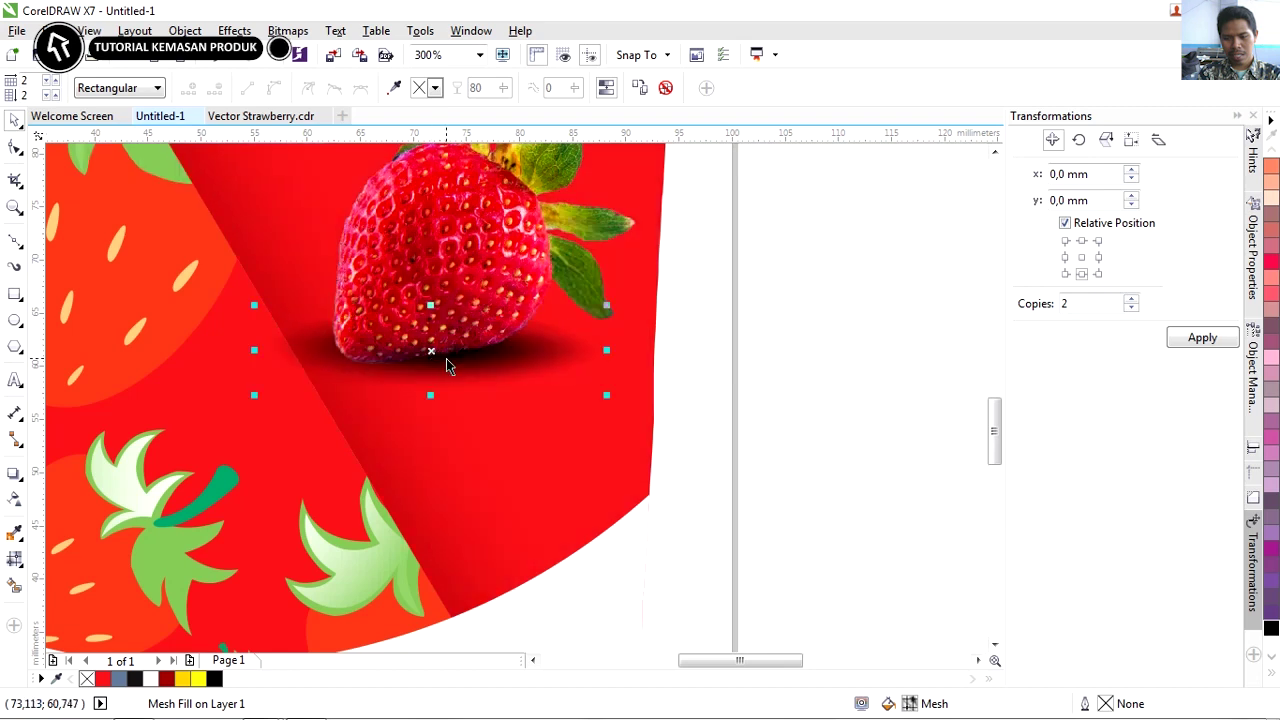
scroll(446, 358, "down", 4)
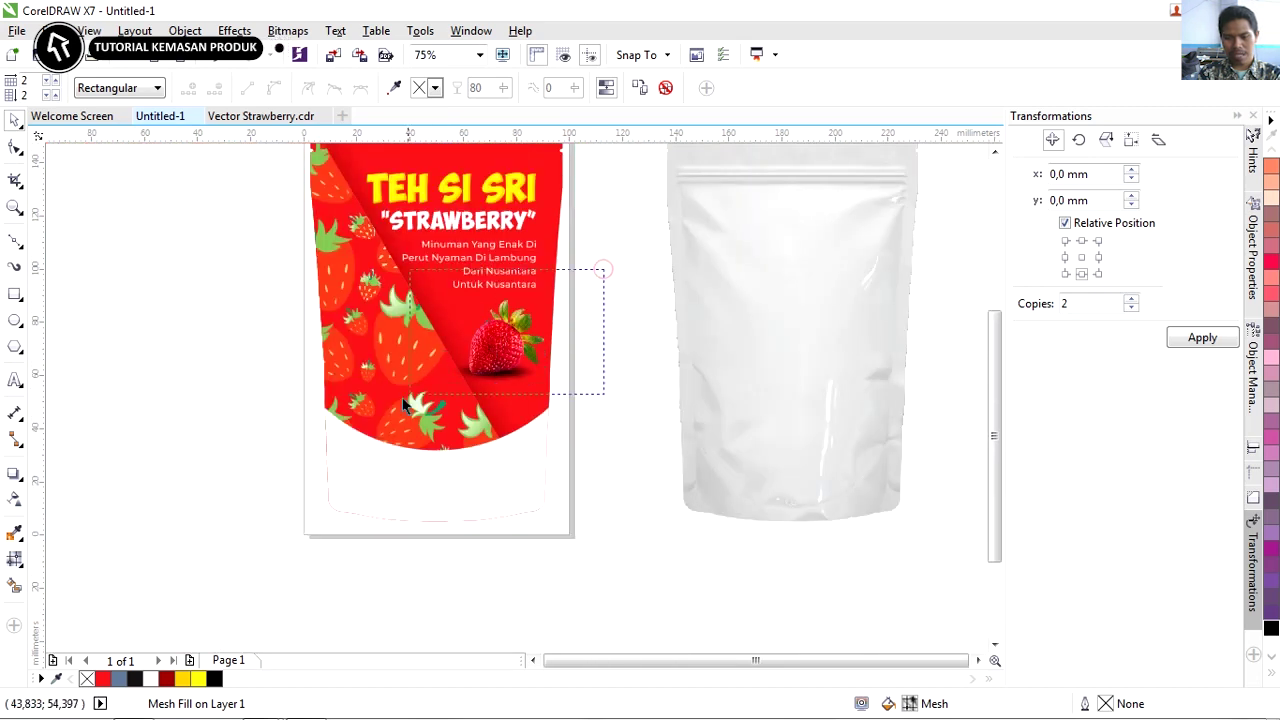
Group the strawberry together with its shadow
left_click_drag(404, 404, 417, 407)
key("ctrl+g")
left_click(626, 388)
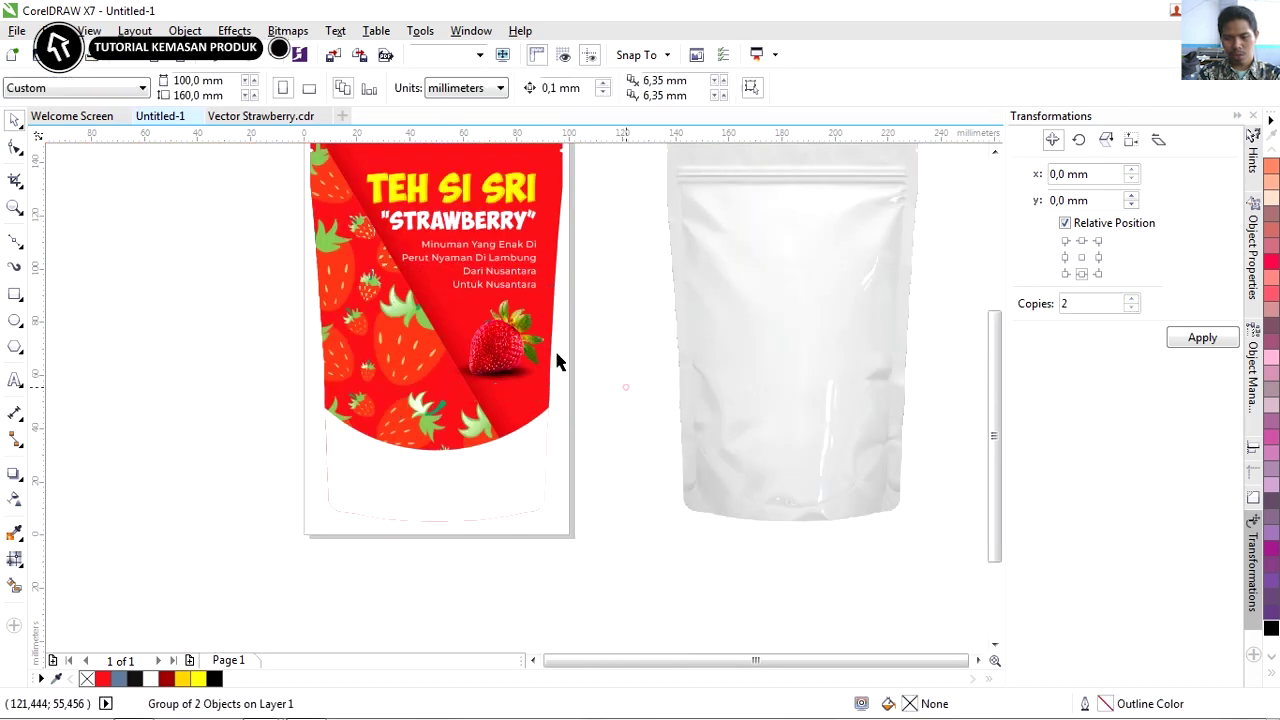
left_click(510, 347)
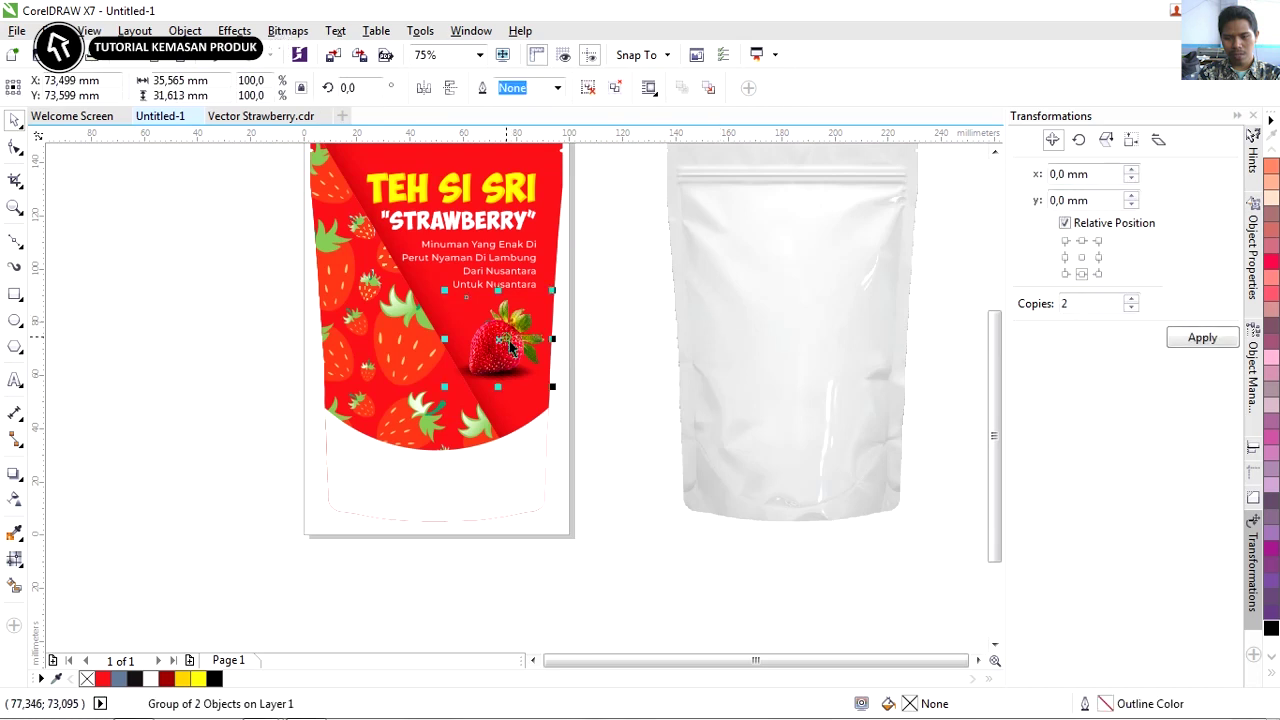
left_click(600, 249)
Bring the blank pouch mockup photo, then the pouch design, to the front of the page
left_click(709, 266)
right_click(709, 265)
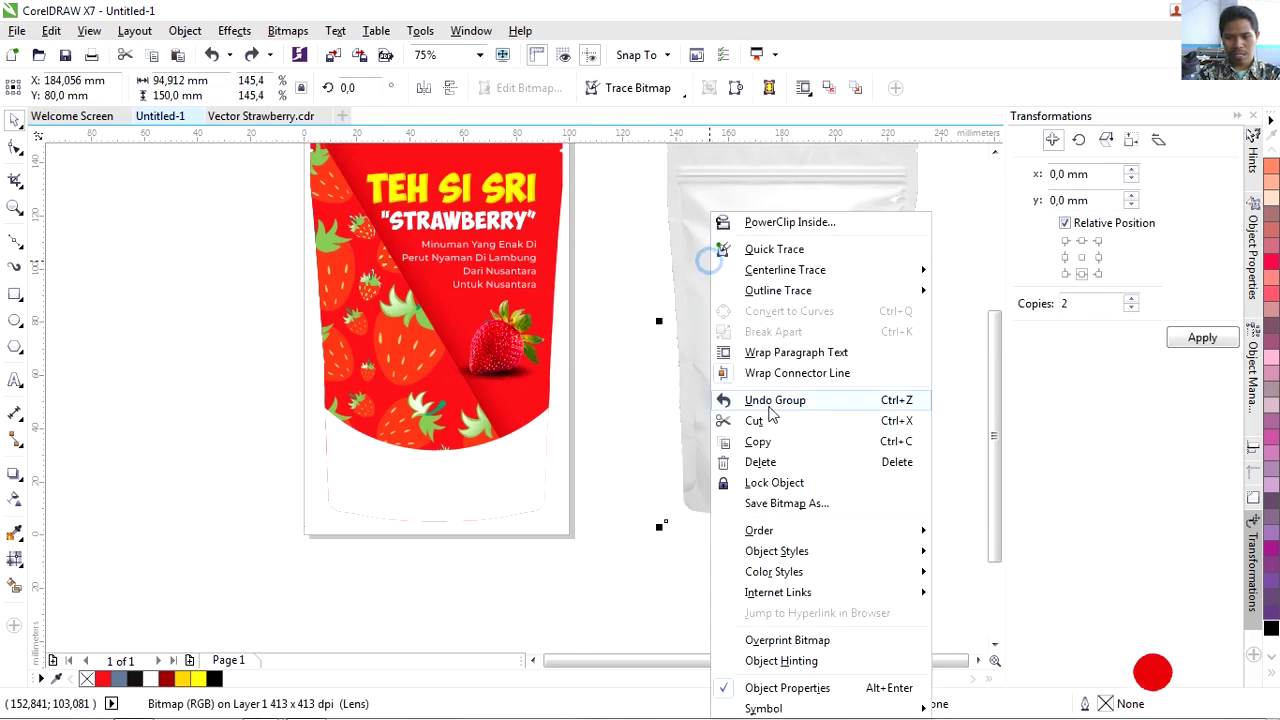
mouse_move(783, 533)
left_click(1007, 524)
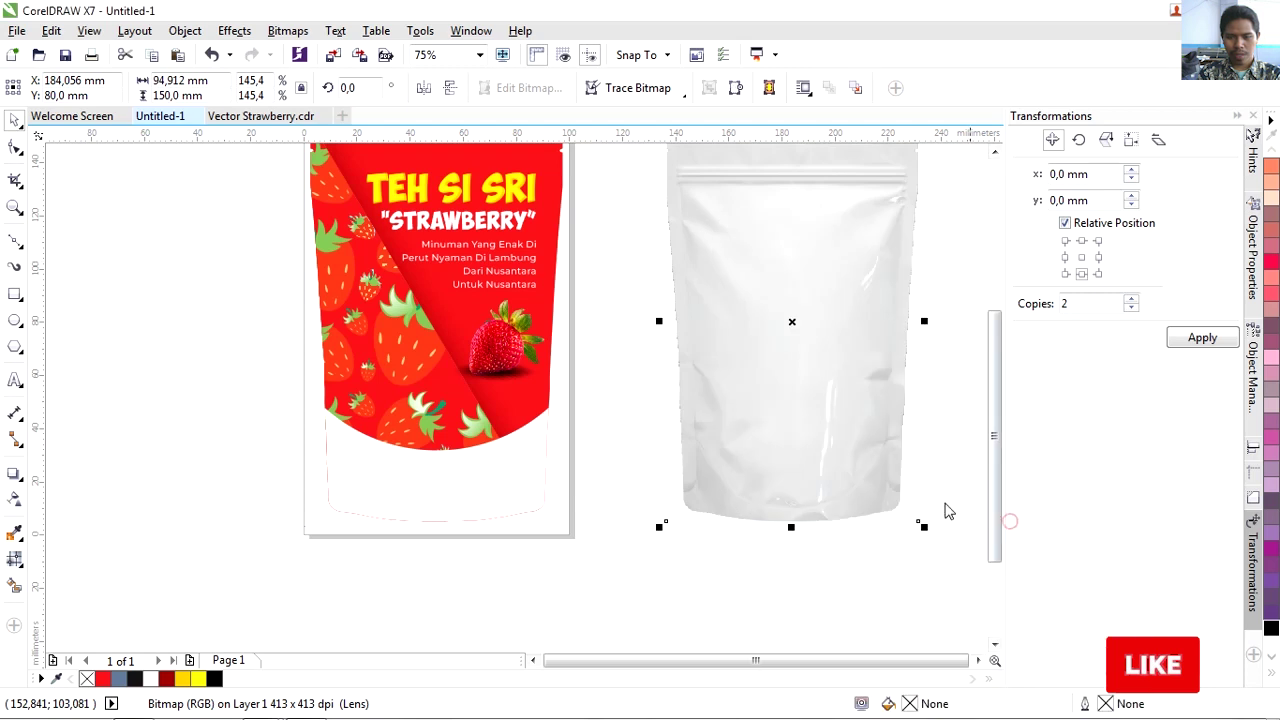
left_click(530, 360)
right_click(503, 254)
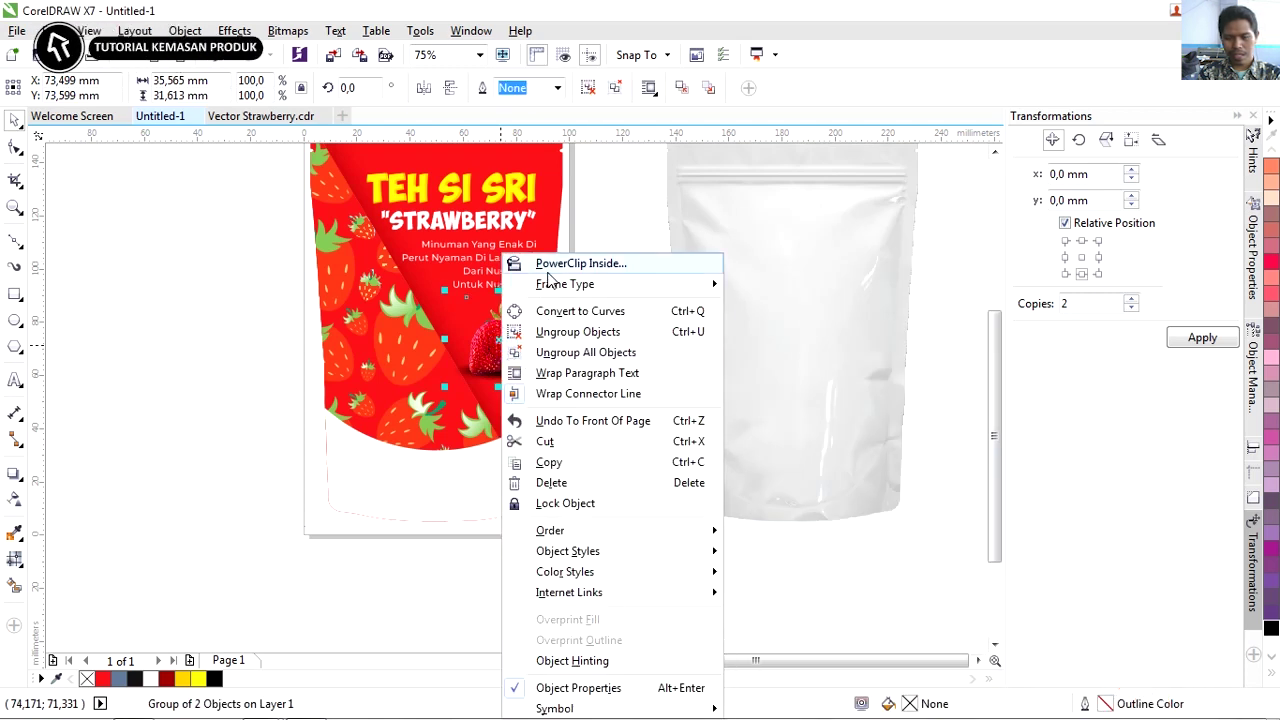
mouse_move(570, 532)
left_click(742, 518)
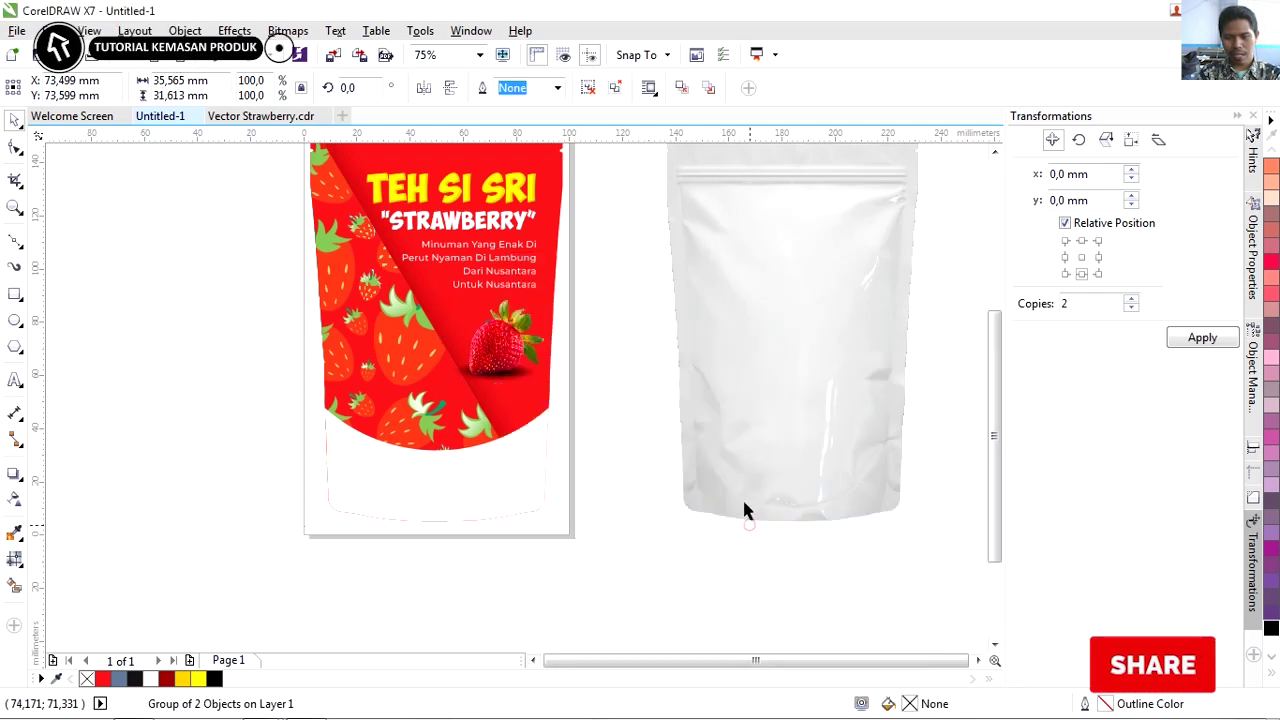
Centre the blank pouch mockup onto the red pouch design
left_click(750, 413)
left_click(549, 165, "shift")
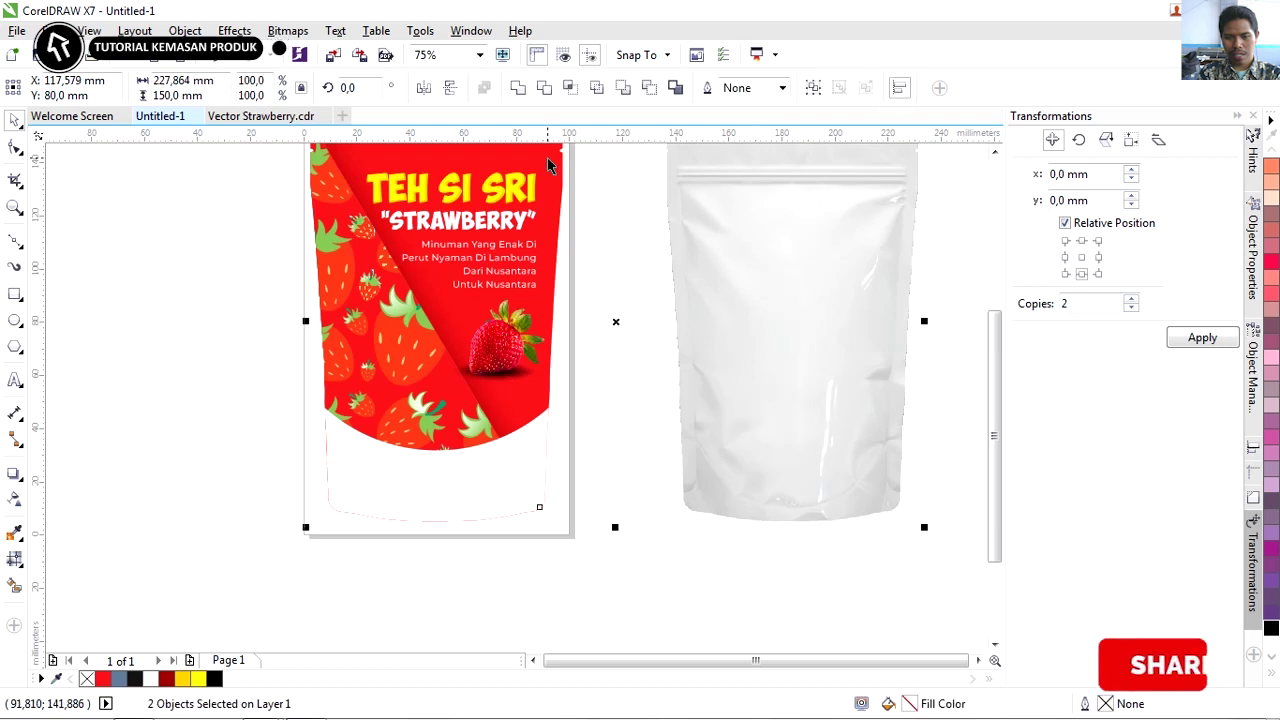
key("c")
left_click(676, 262)
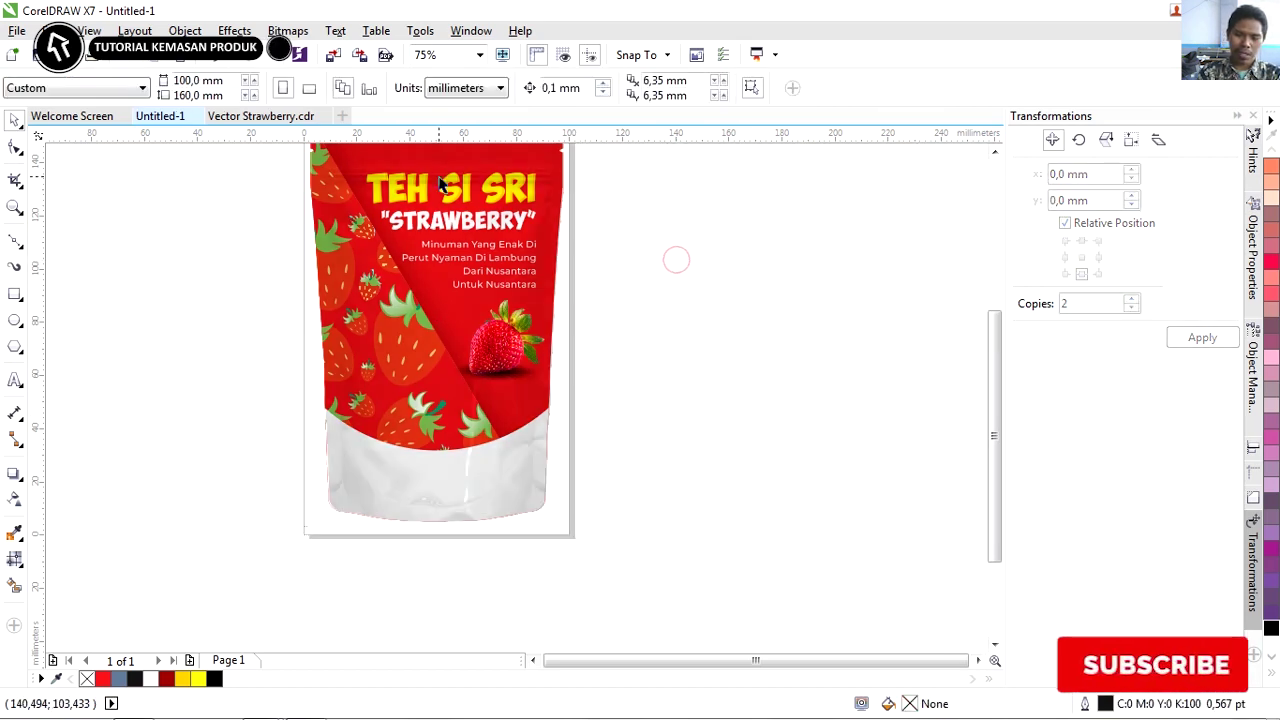
Move the three title and tagline texts slightly lower on the pouch
scroll(432, 165, "up", 1)
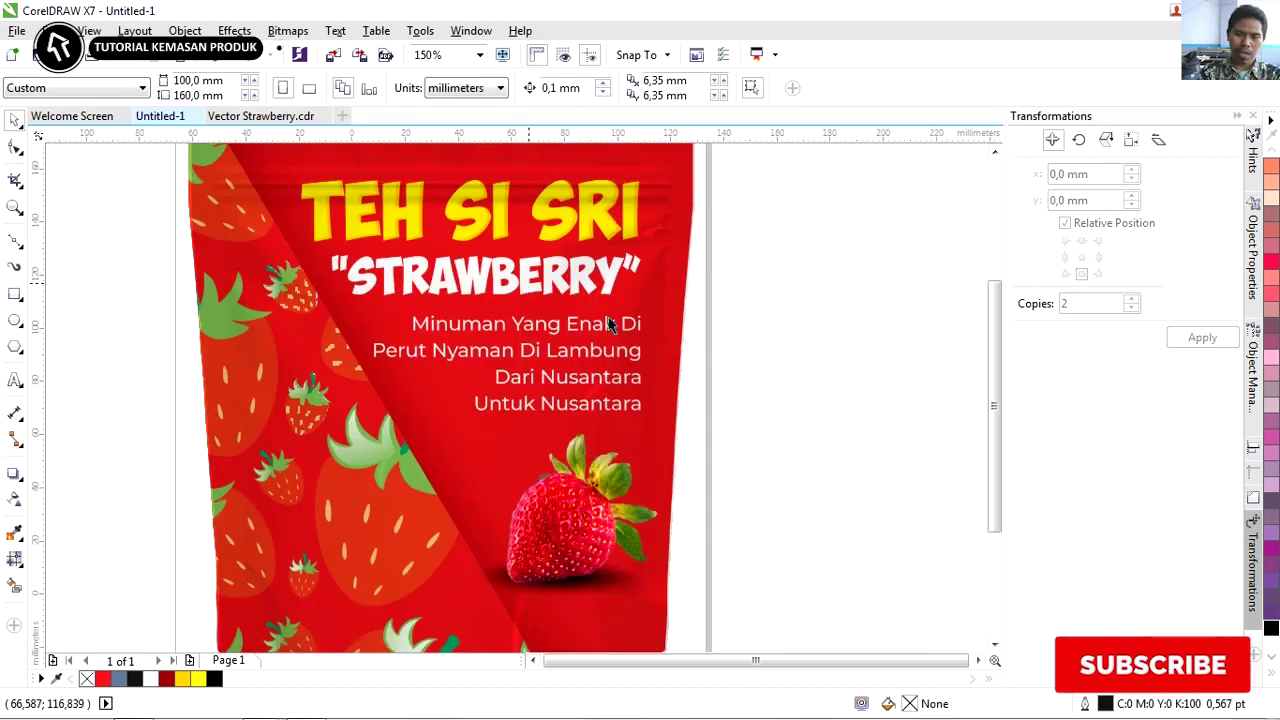
scroll(531, 289, "down", 1)
left_click_drag(698, 368, 633, 360)
left_click_drag(371, 220, 371, 220)
scroll(510, 283, "up", 1)
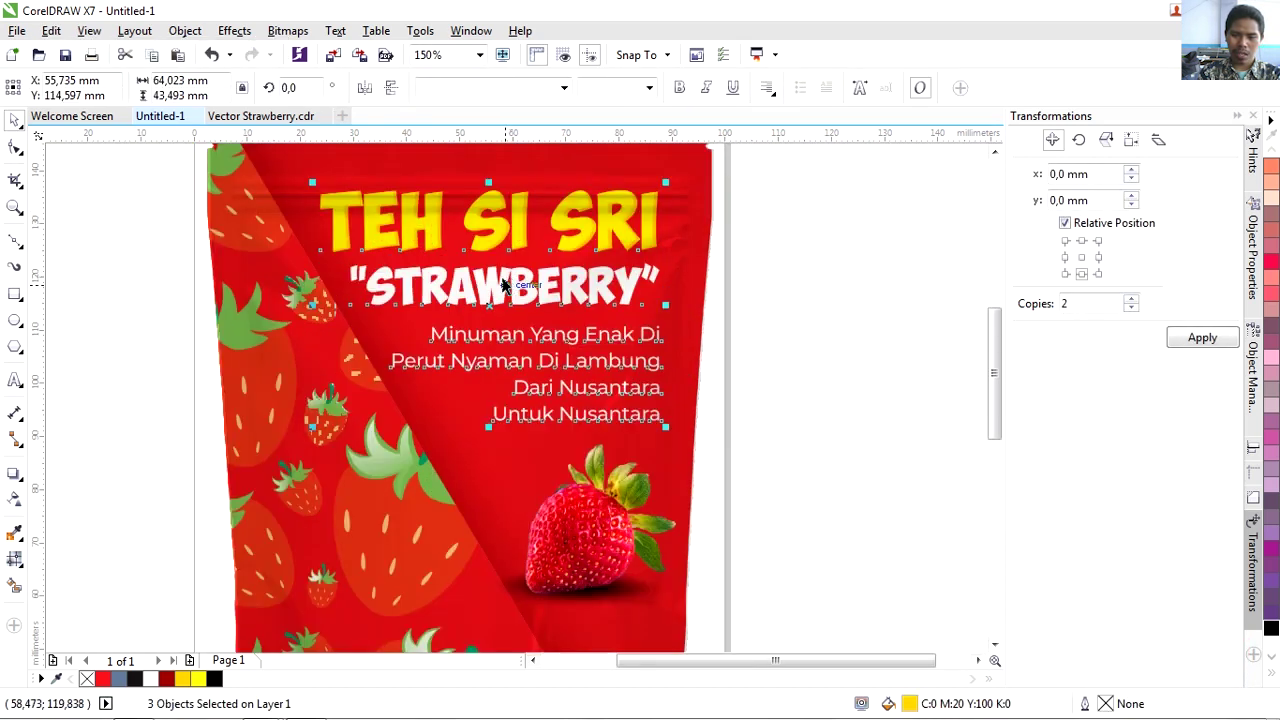
left_click_drag(492, 305, 494, 332)
left_click(778, 359)
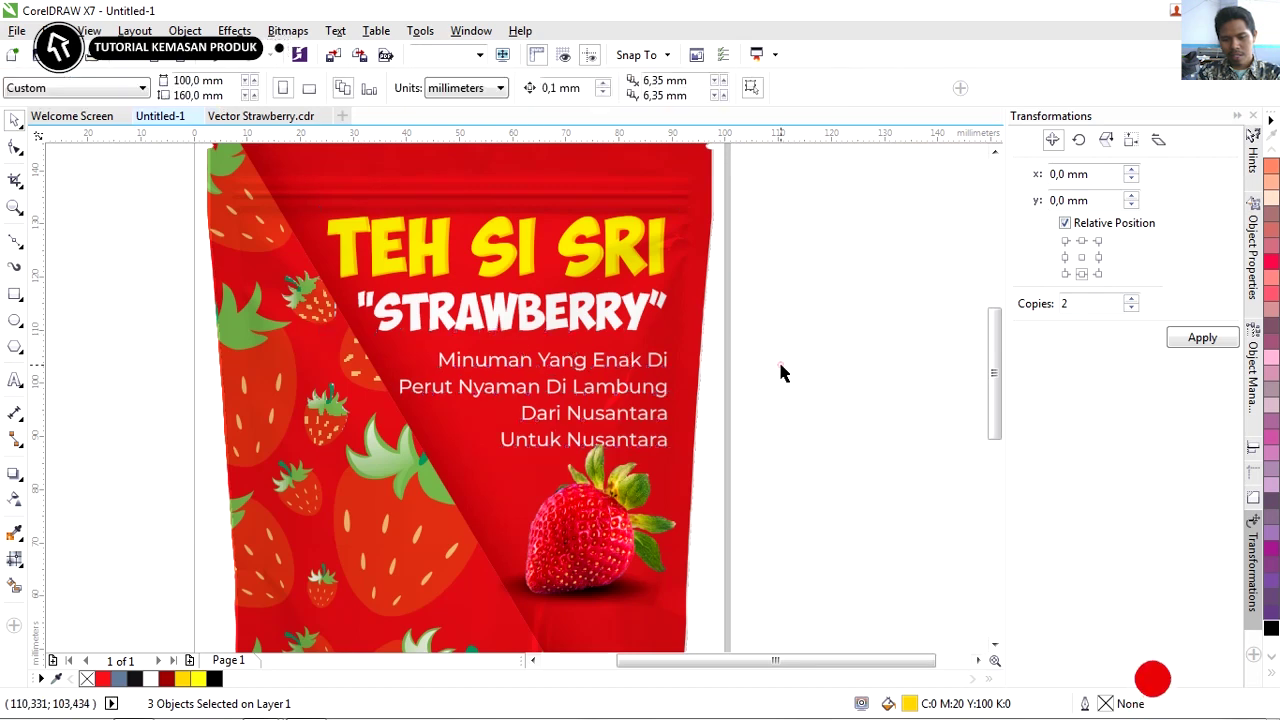
Nudge the strawberry and its shadow slightly right and down
scroll(778, 362, "down", 2)
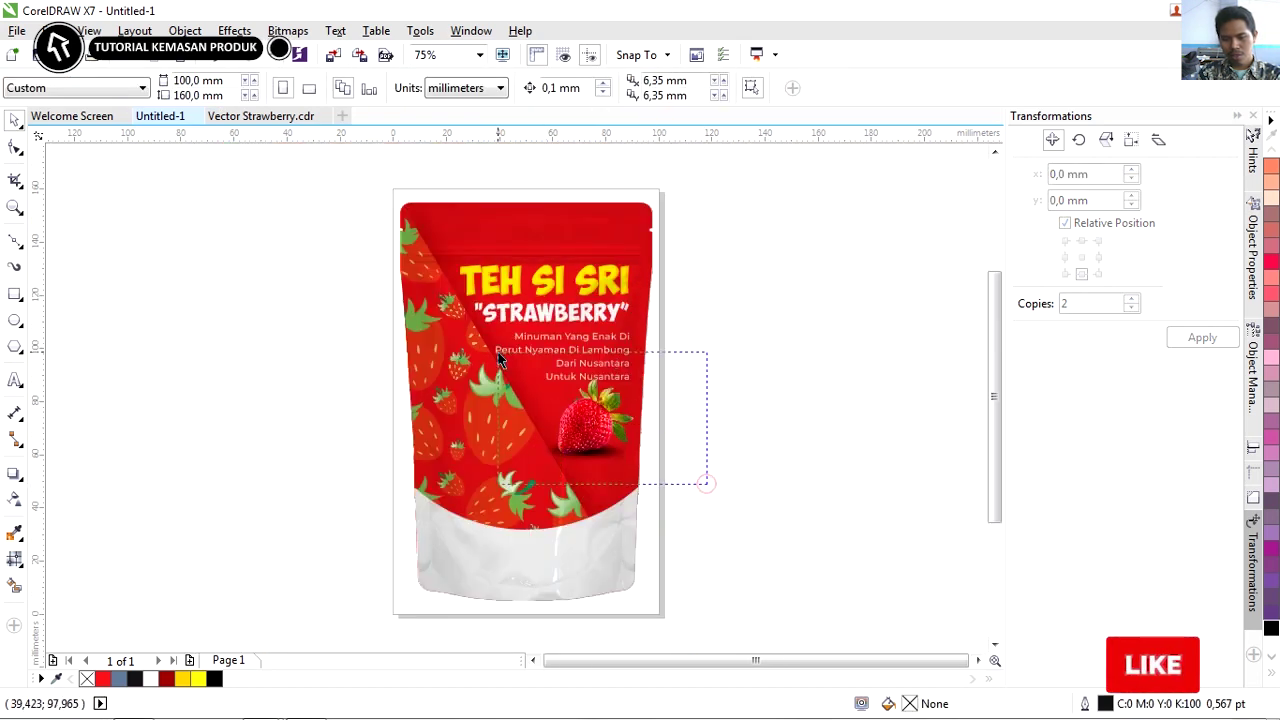
left_click_drag(497, 352, 497, 352)
scroll(594, 420, "up", 2)
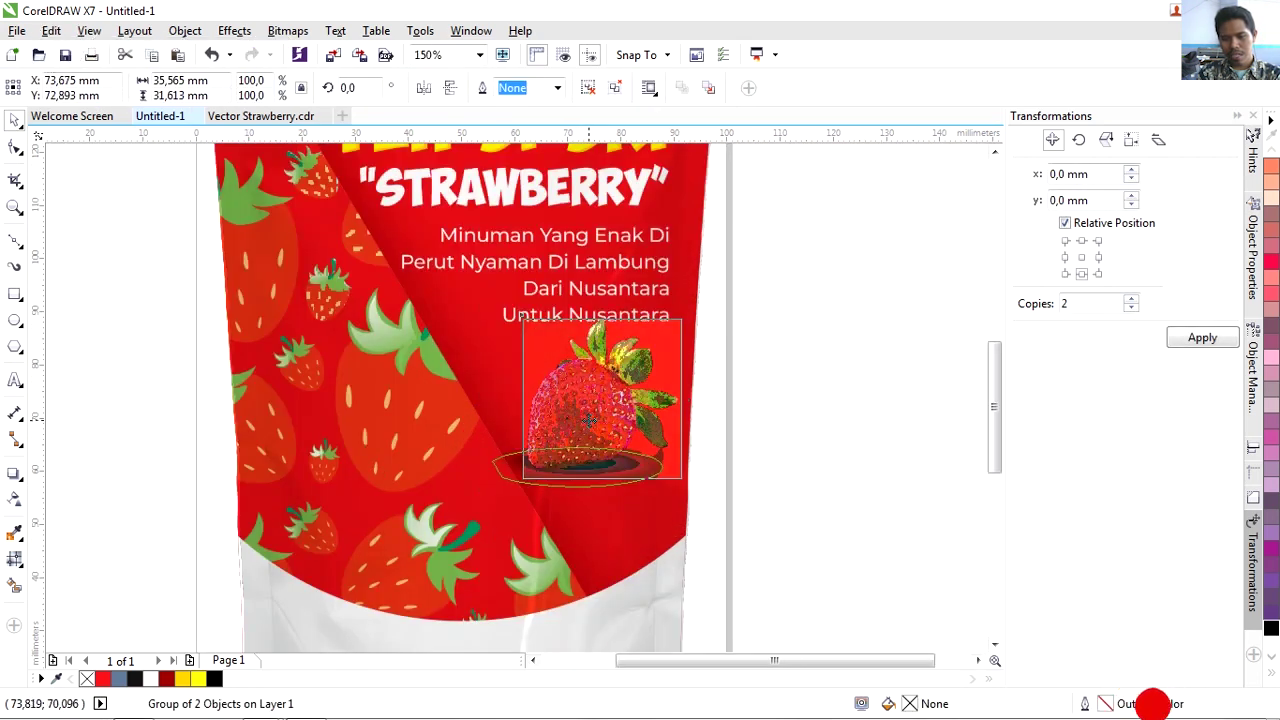
left_click_drag(589, 421, 592, 424)
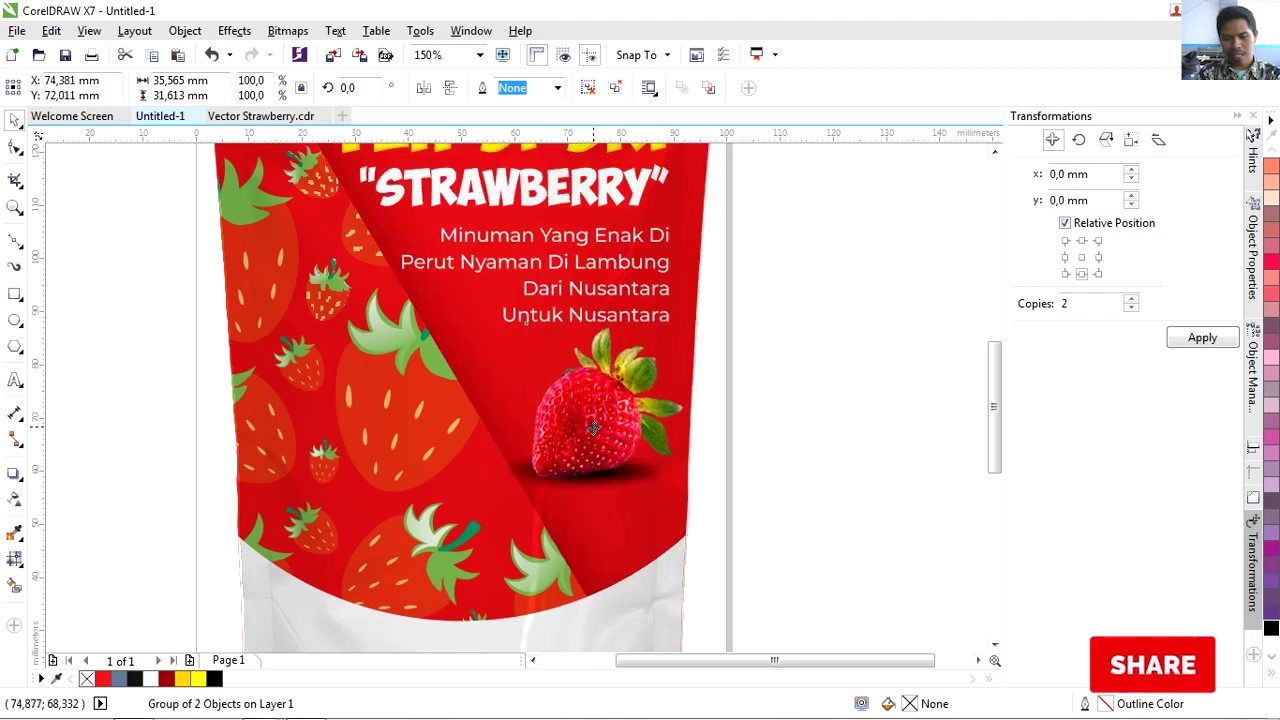
left_click(788, 423)
Copy the 'netto 150 gr' and contact lines from Text.txt and set a text insertion point
scroll(675, 408, "down", 2)
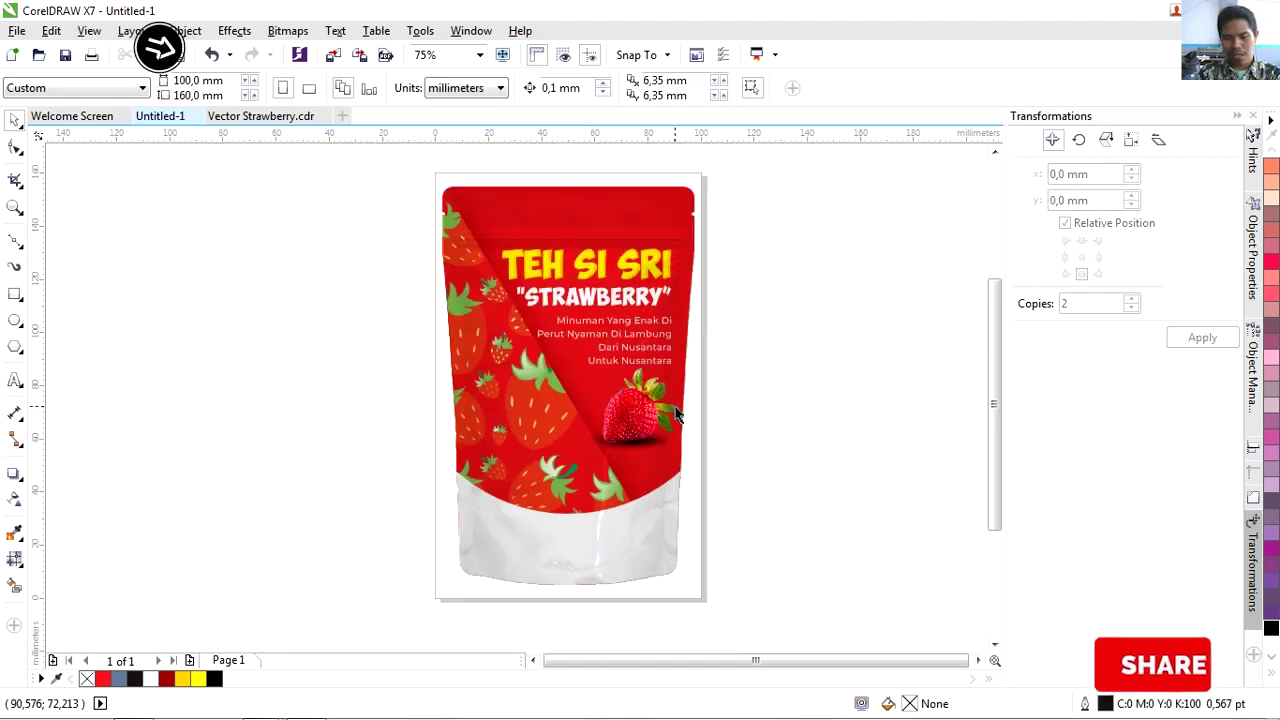
mouse_move(246, 712)
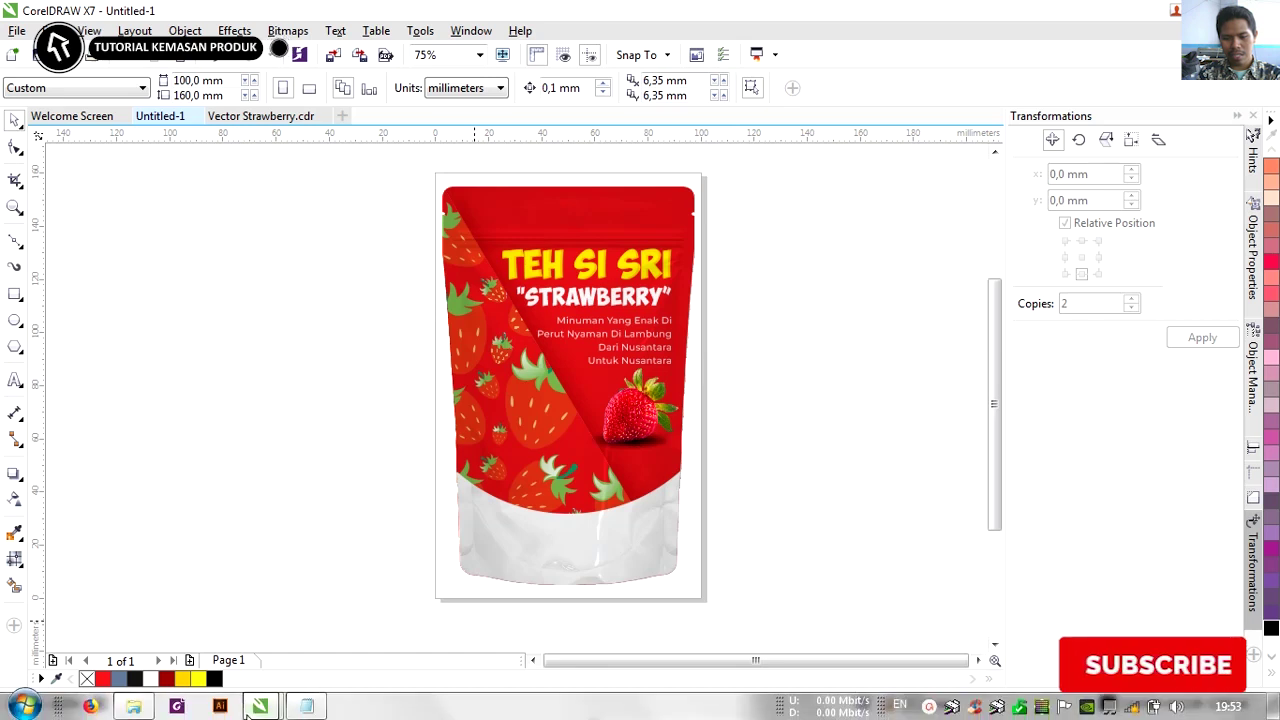
left_click(306, 706)
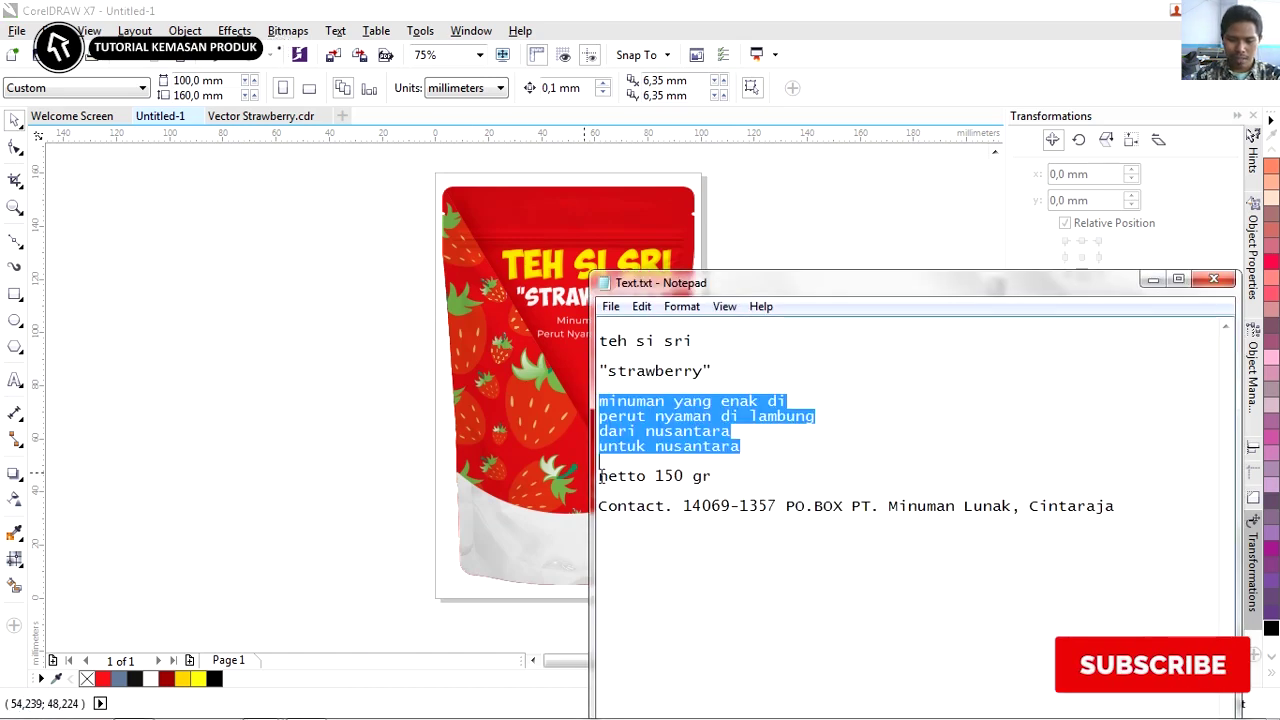
left_click_drag(601, 470, 1107, 512)
key("ctrl+c")
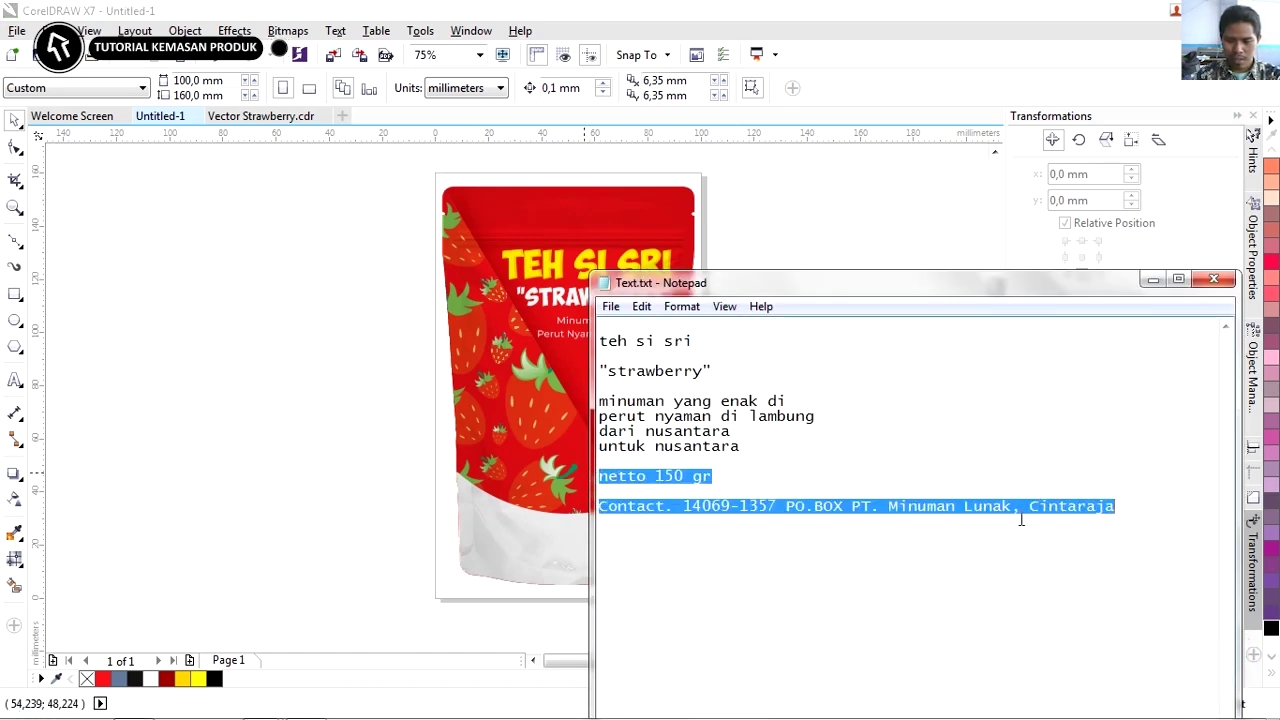
left_click(1150, 281)
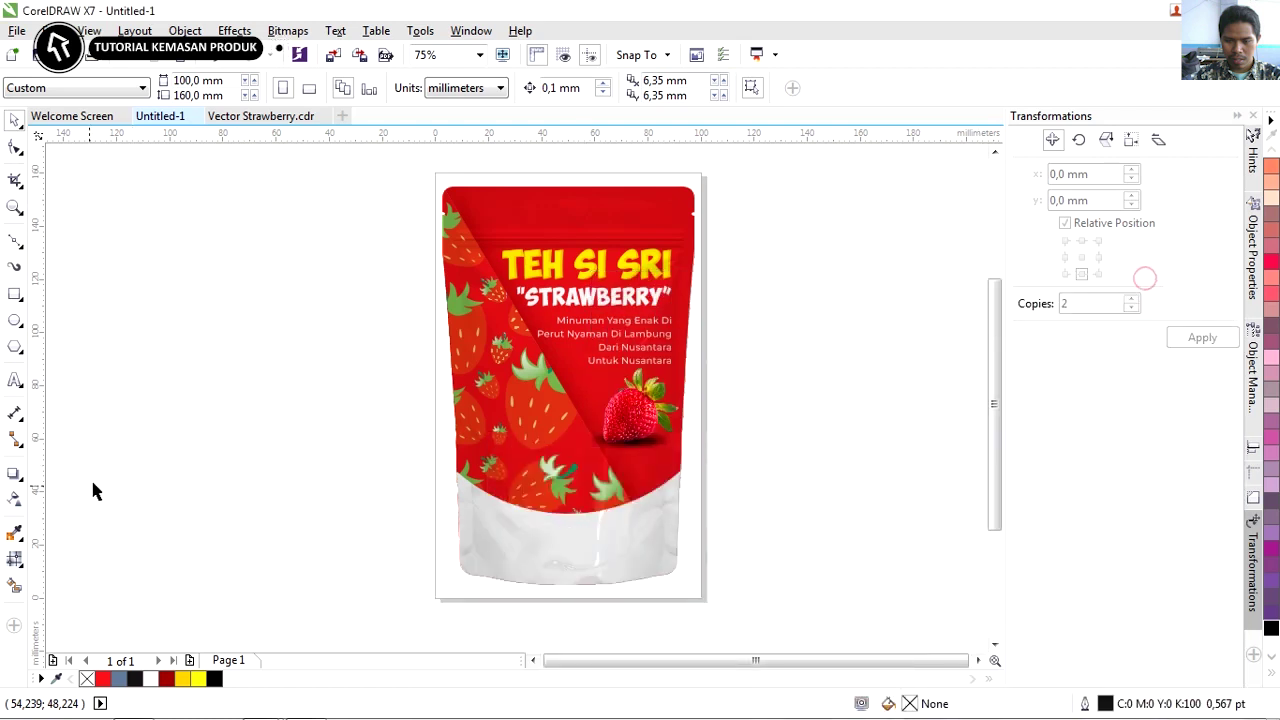
left_click(15, 380)
scroll(617, 623, "up", 1)
left_click(500, 500)
Paste the Netto and contact lines and set them to Montserrat Medium 8 pt
key("ctrl+v")
scroll(500, 490, "down", 1)
key("ctrl+a")
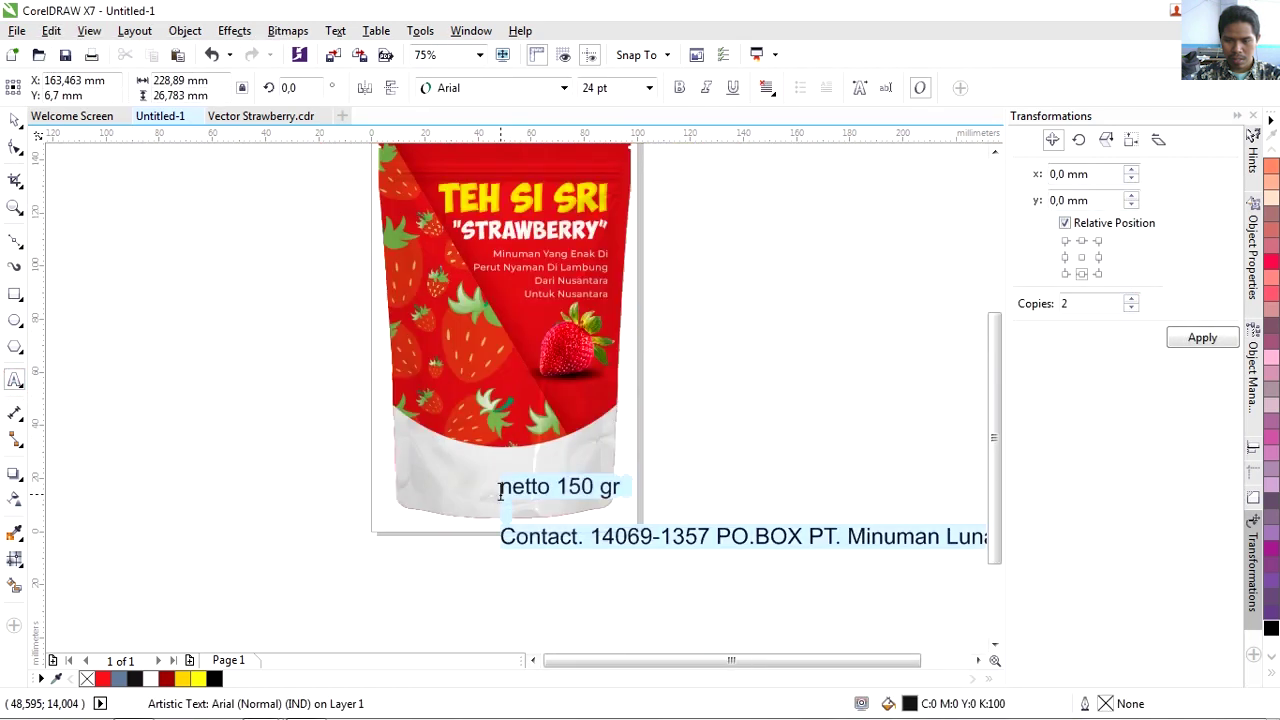
type("8")
key("Return")
scroll(566, 574, "up", 1)
left_click(564, 88)
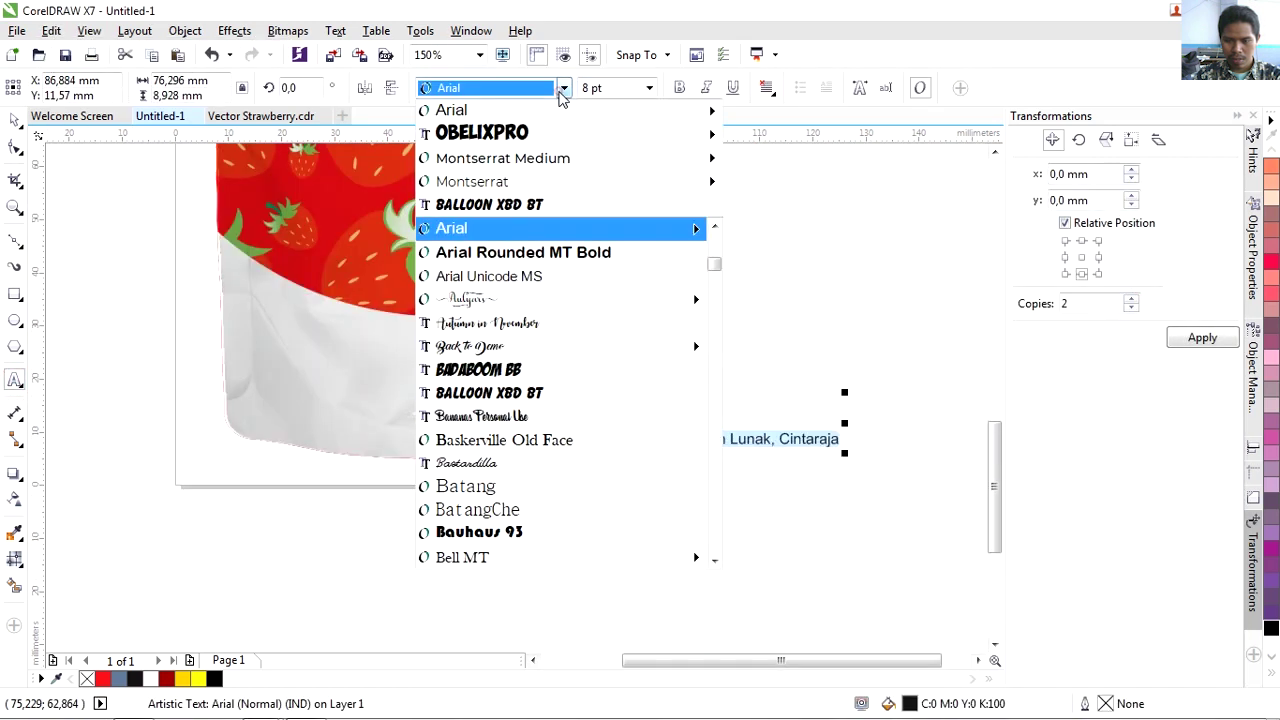
left_click(510, 169)
scroll(441, 372, "up", 2)
scroll(441, 372, "up", 1)
scroll(441, 372, "right", 1)
Break the text apart into two lines and set the contact line to 5 pt
left_click(363, 349)
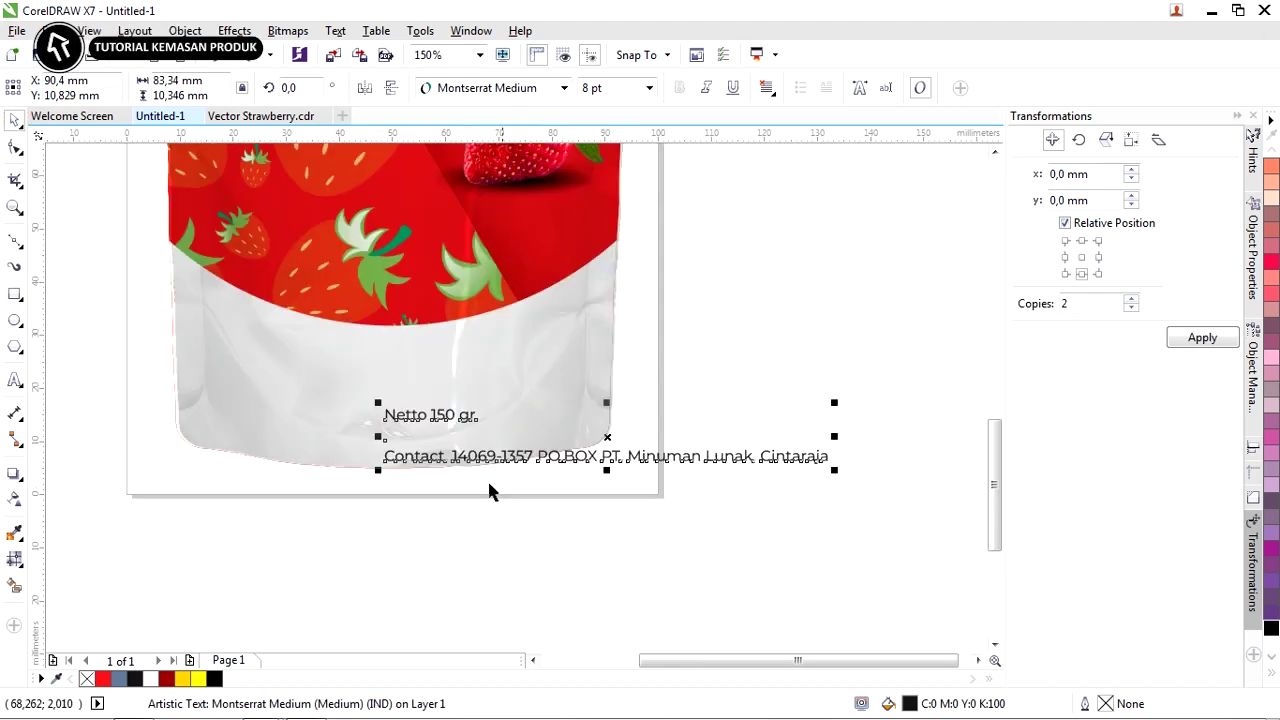
key("ctrl+k")
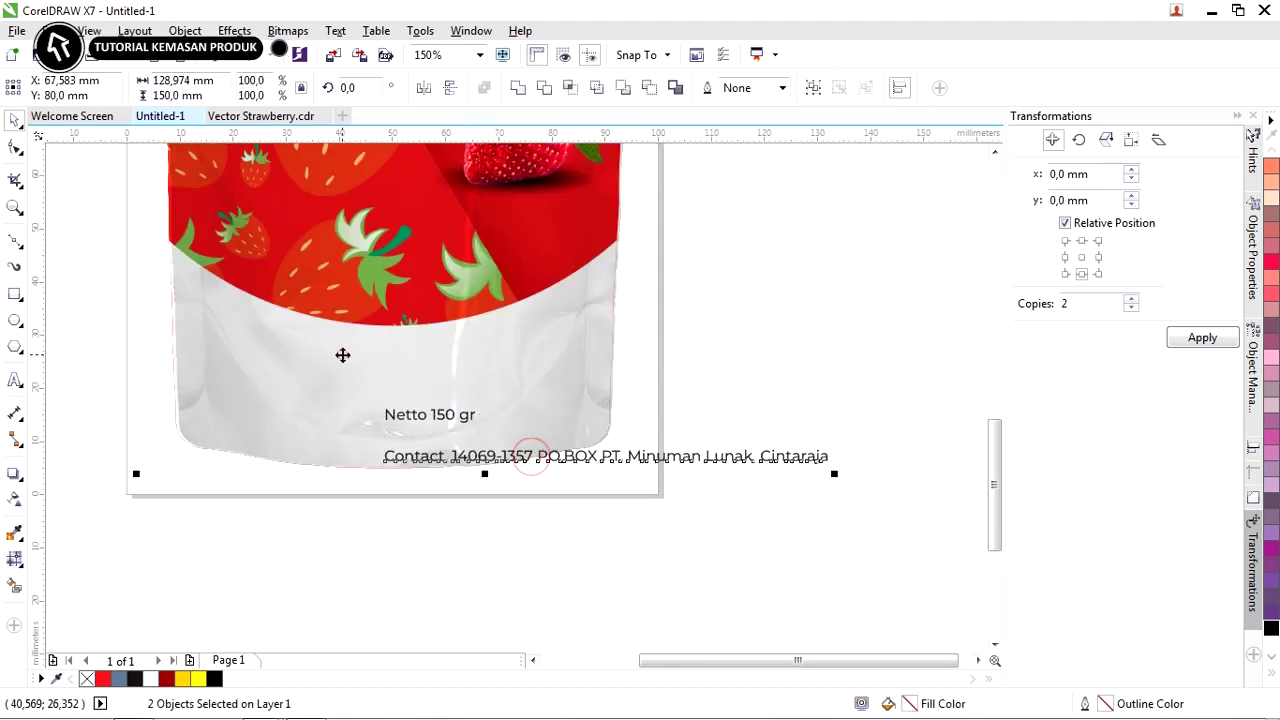
key("Escape")
scroll(404, 464, "up", 2)
left_click_drag(394, 457, 413, 397)
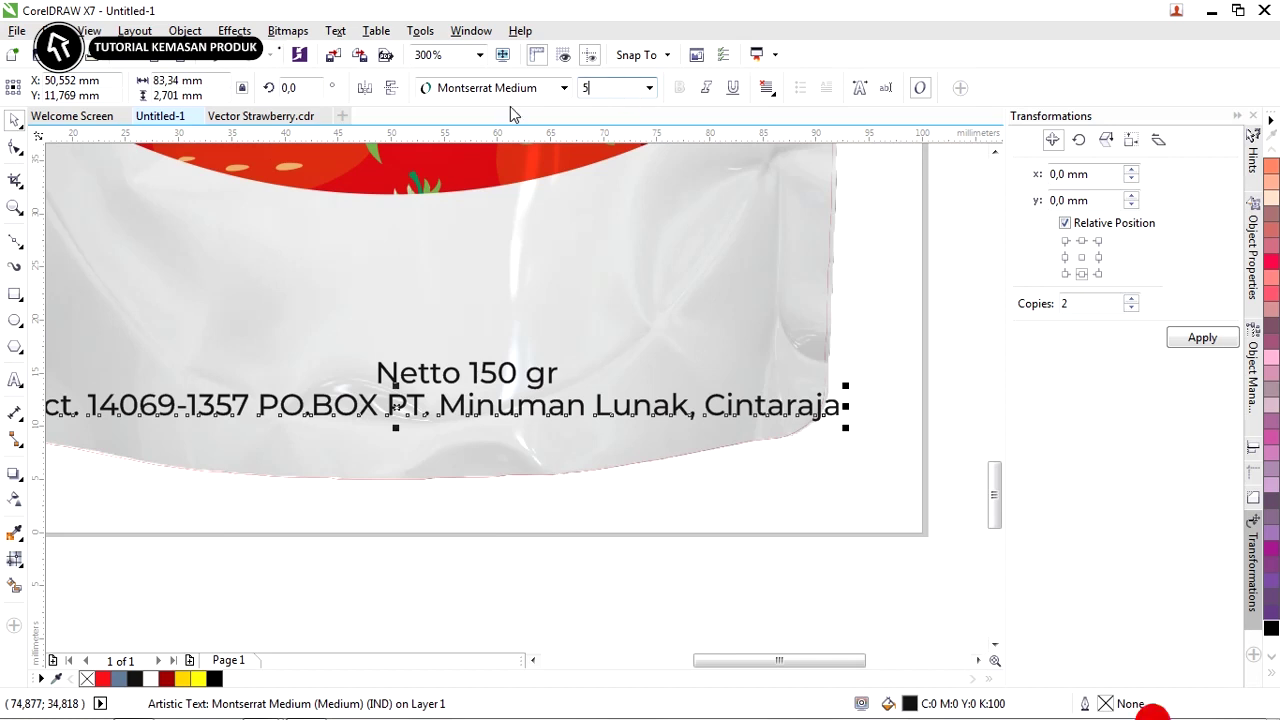
key("Return")
scroll(477, 366, "down", 1)
key("Escape")
Centre the contact line under 'Netto 150 gr'
scroll(494, 437, "up", 1)
scroll(529, 403, "up", 1)
scroll(560, 398, "down", 1)
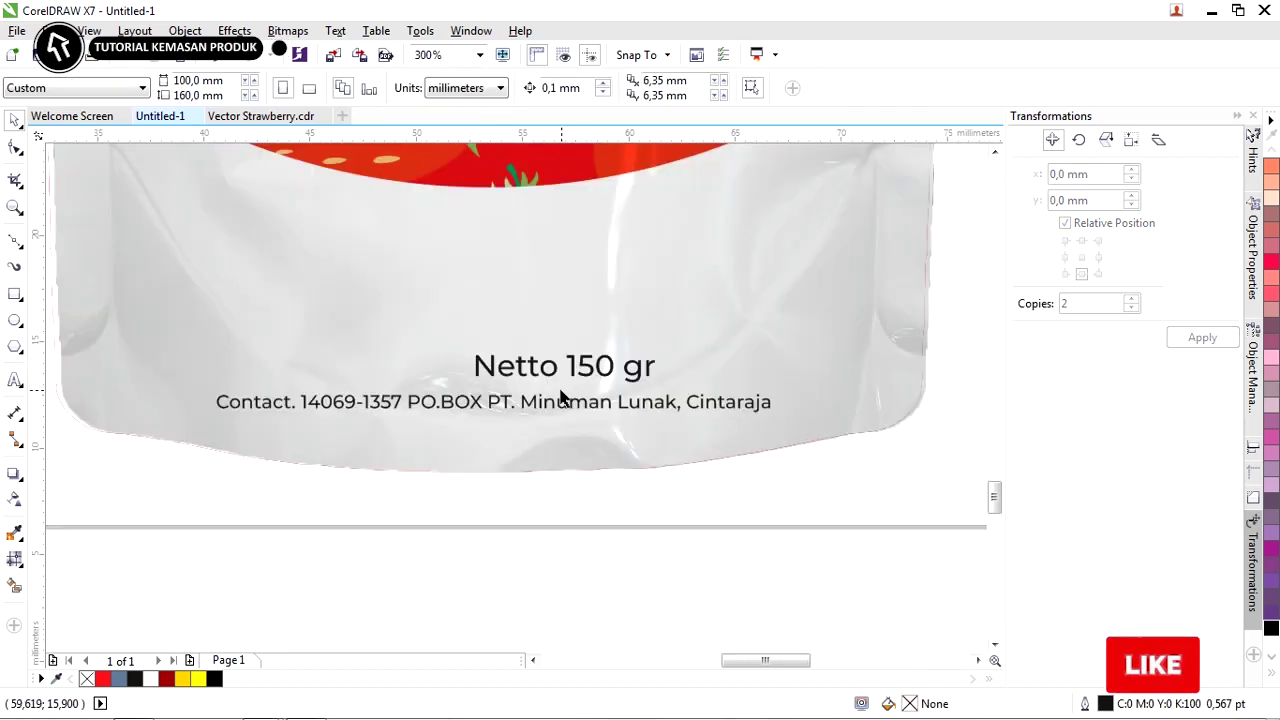
scroll(561, 398, "up", 1)
left_click_drag(561, 398, 630, 390)
scroll(555, 398, "down", 1)
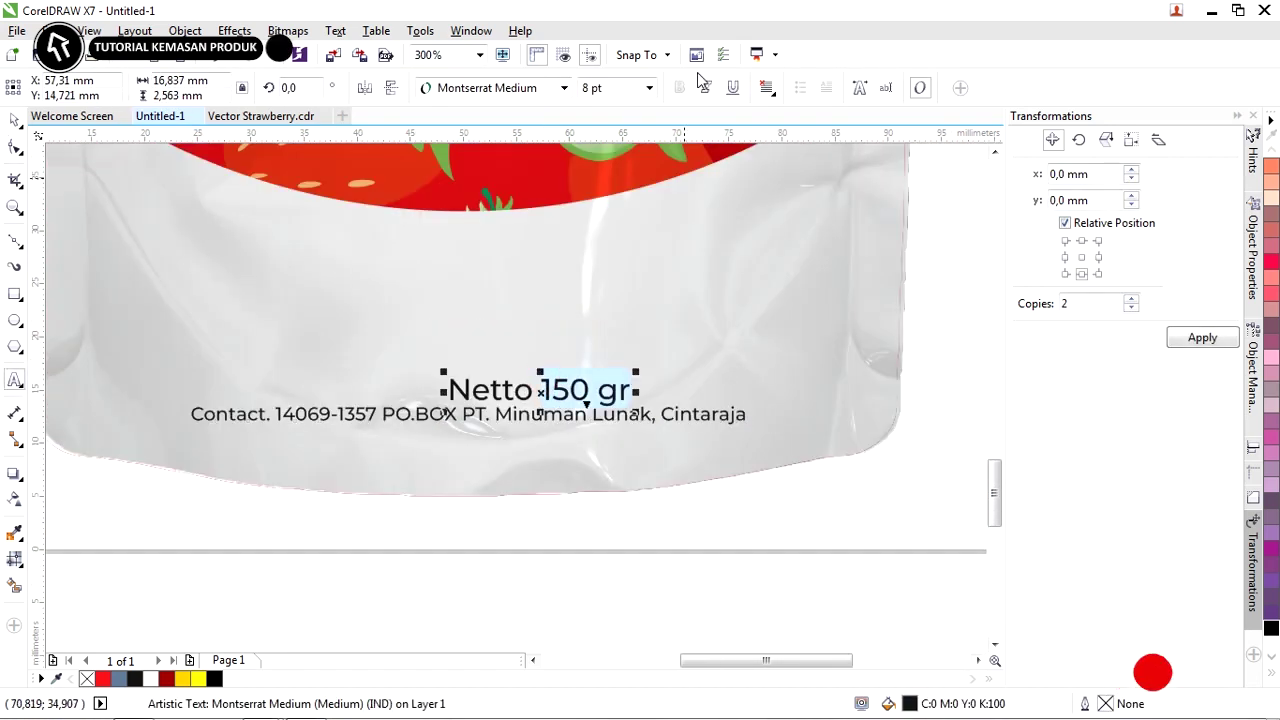
Make '150 gr' bold Montserrat
left_click(564, 88)
mouse_move(545, 114)
left_click(795, 390)
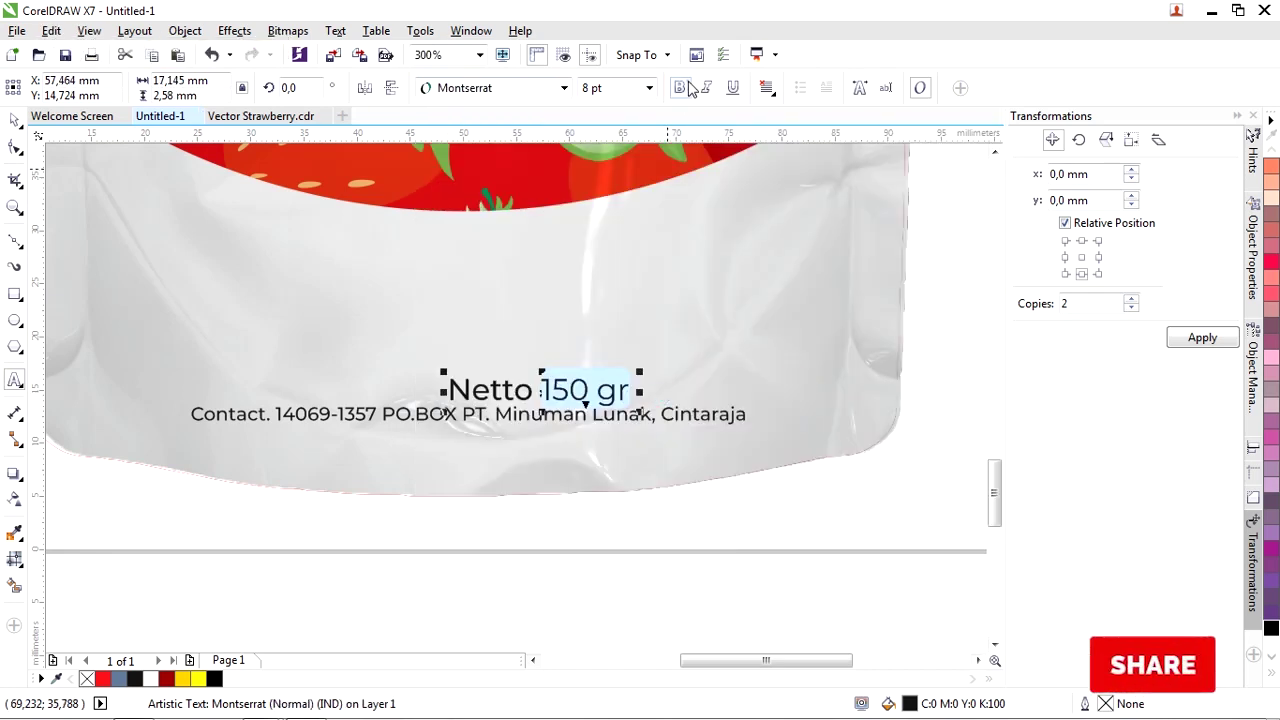
left_click(14, 120)
left_click(638, 364)
Enlarge 'Netto 150 gr' to about 138%, move it right, and fit the page in view
left_click(610, 388)
left_click_drag(640, 372, 723, 309)
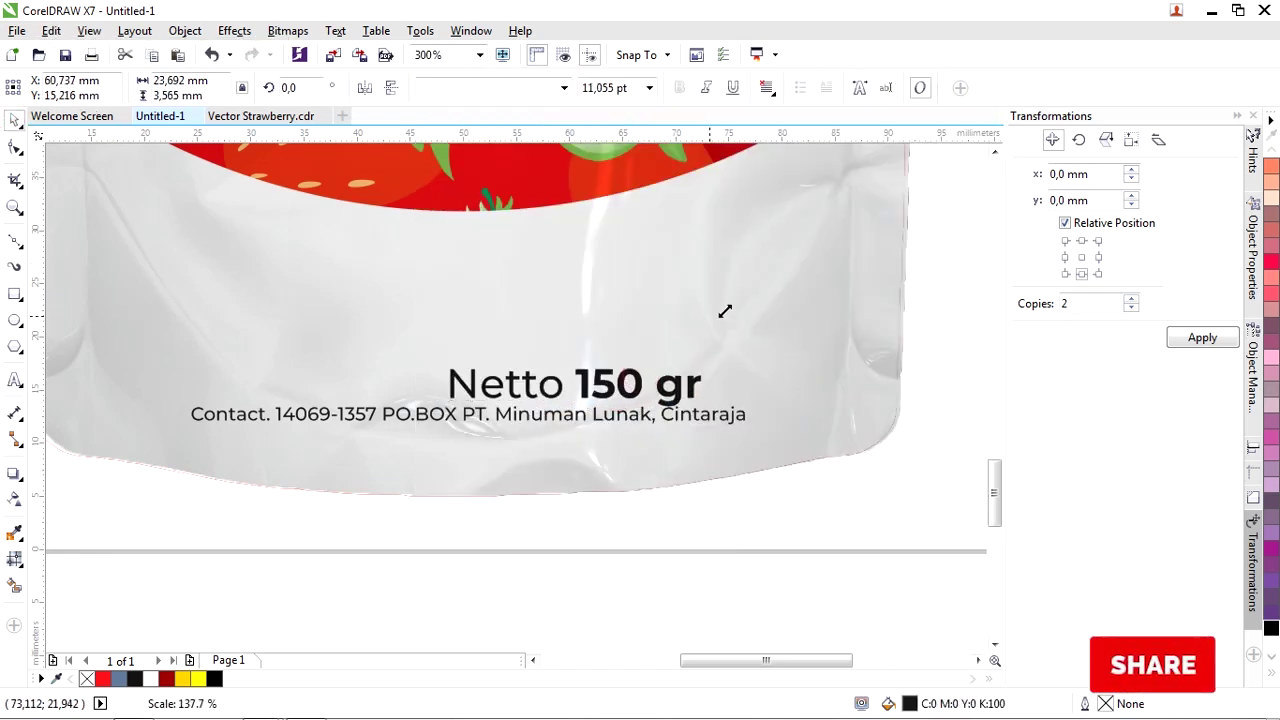
left_click_drag(698, 385, 810, 262)
left_click(594, 563)
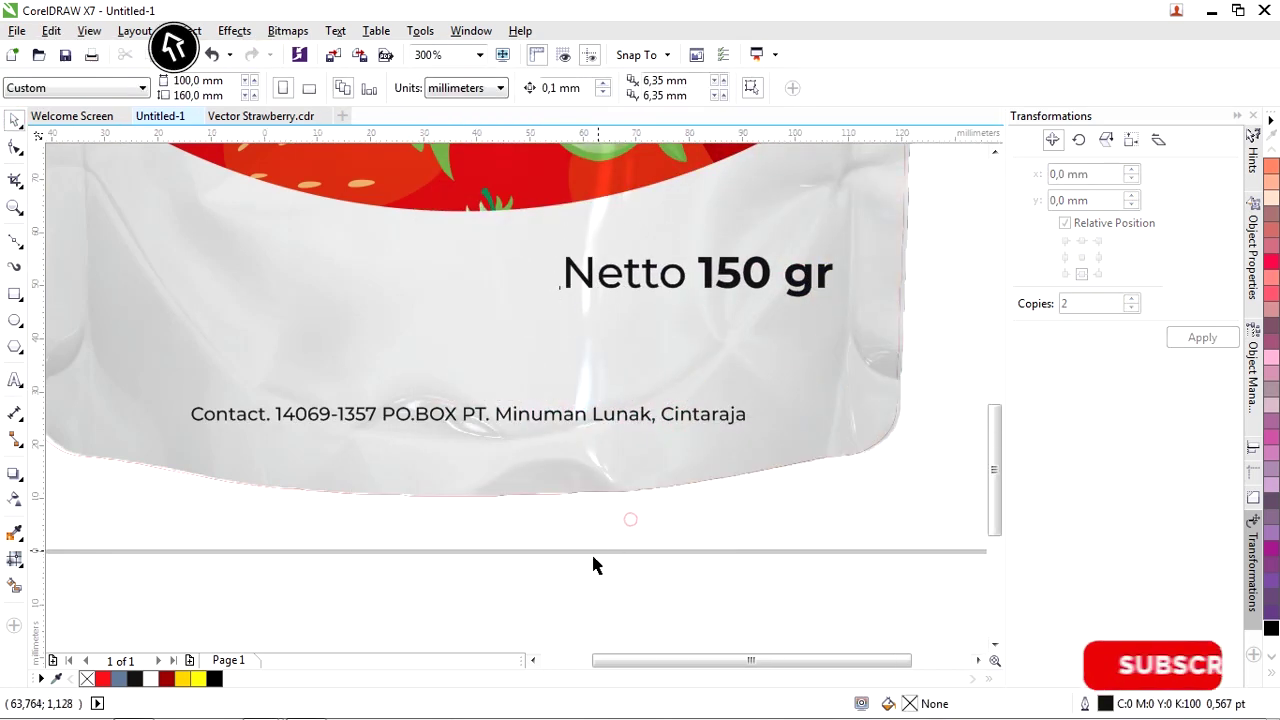
scroll(594, 563, "down", 2)
left_click(480, 54)
left_click(450, 100)
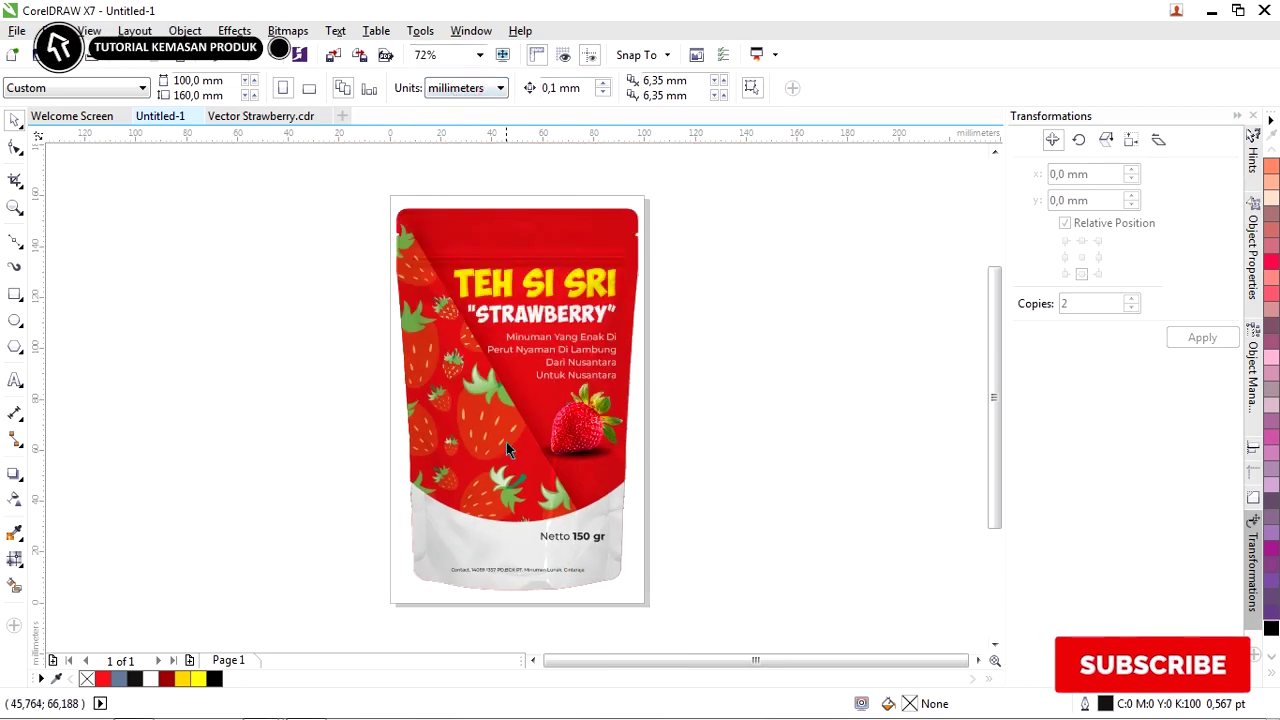